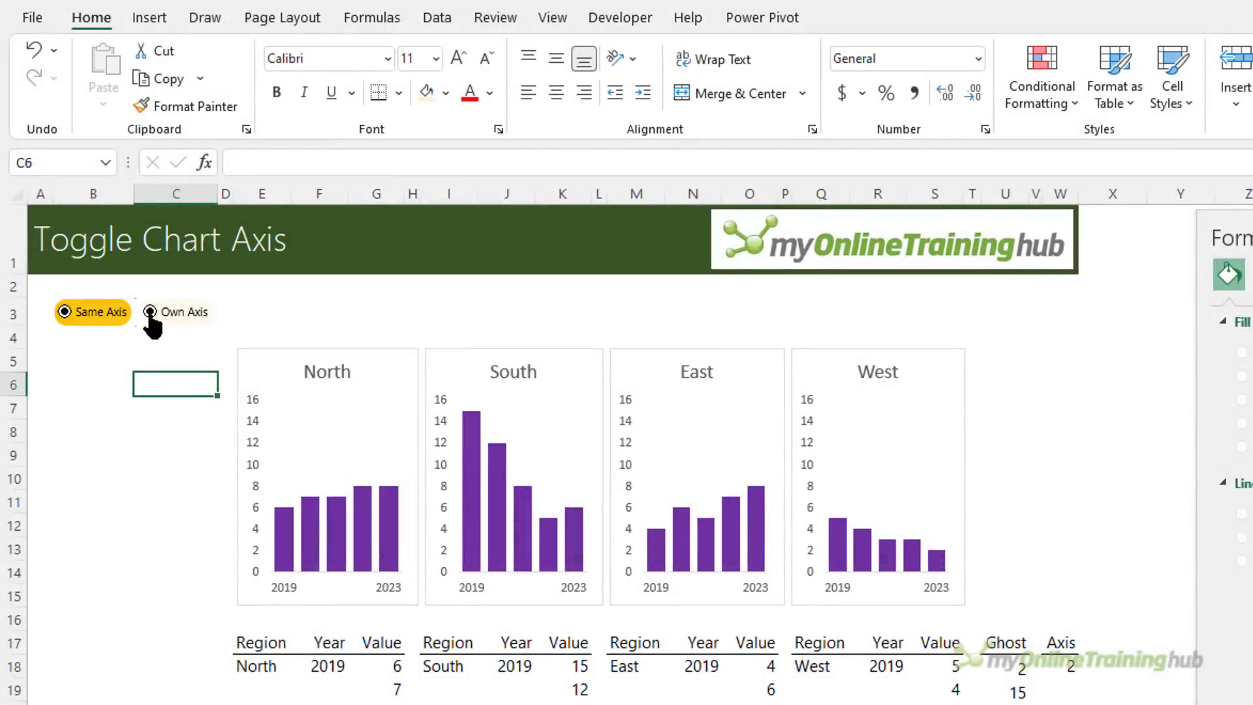
Step: Select the Own Axis option so each regional chart uses its own vertical scale
click(150, 313)
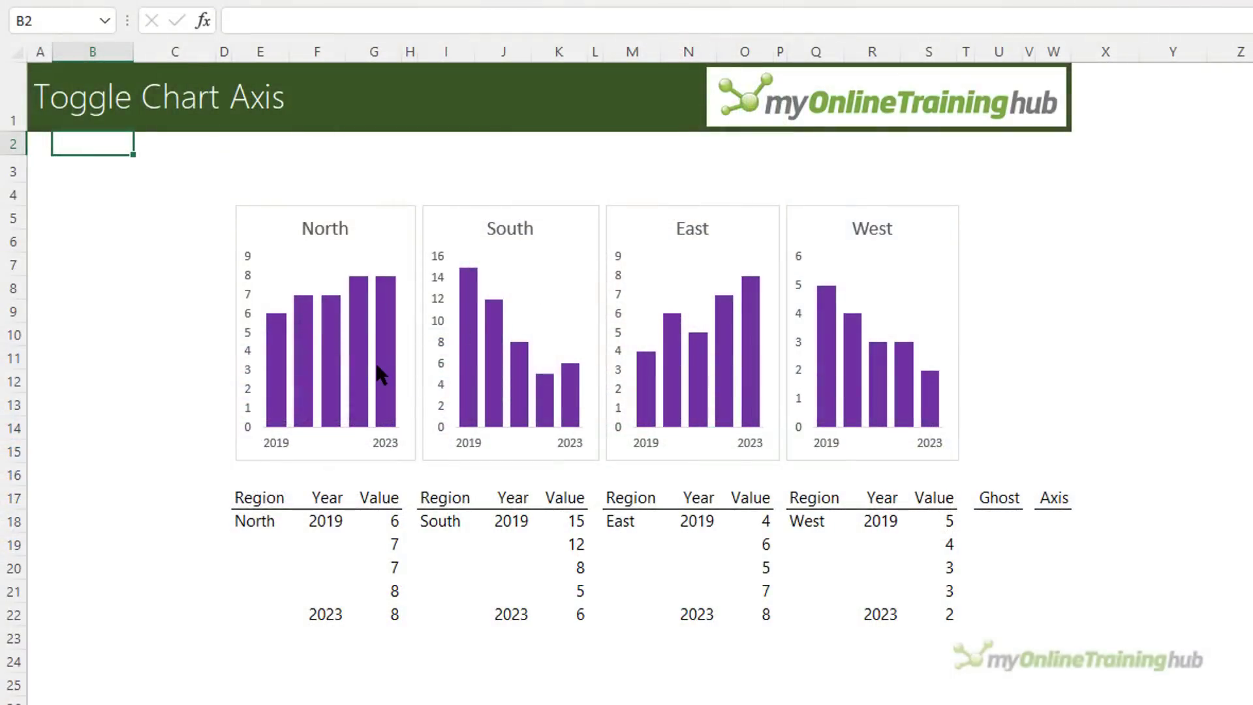
click(381, 374)
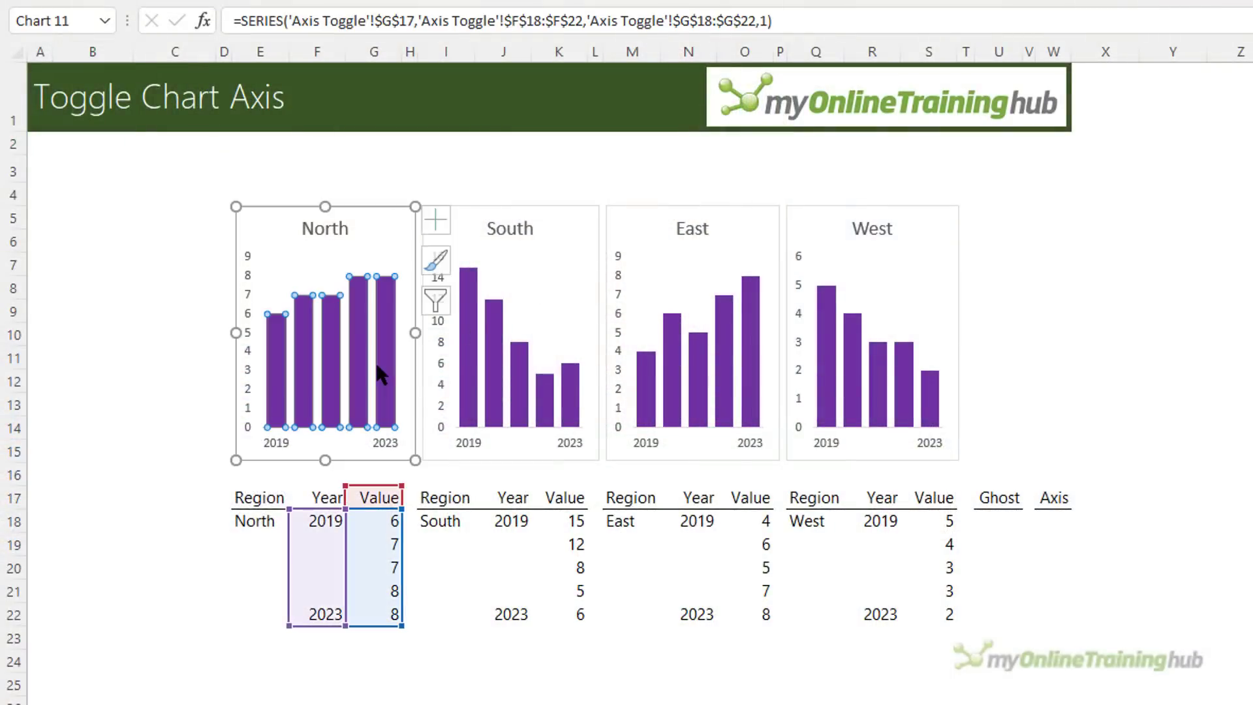
click(492, 385)
click(672, 396)
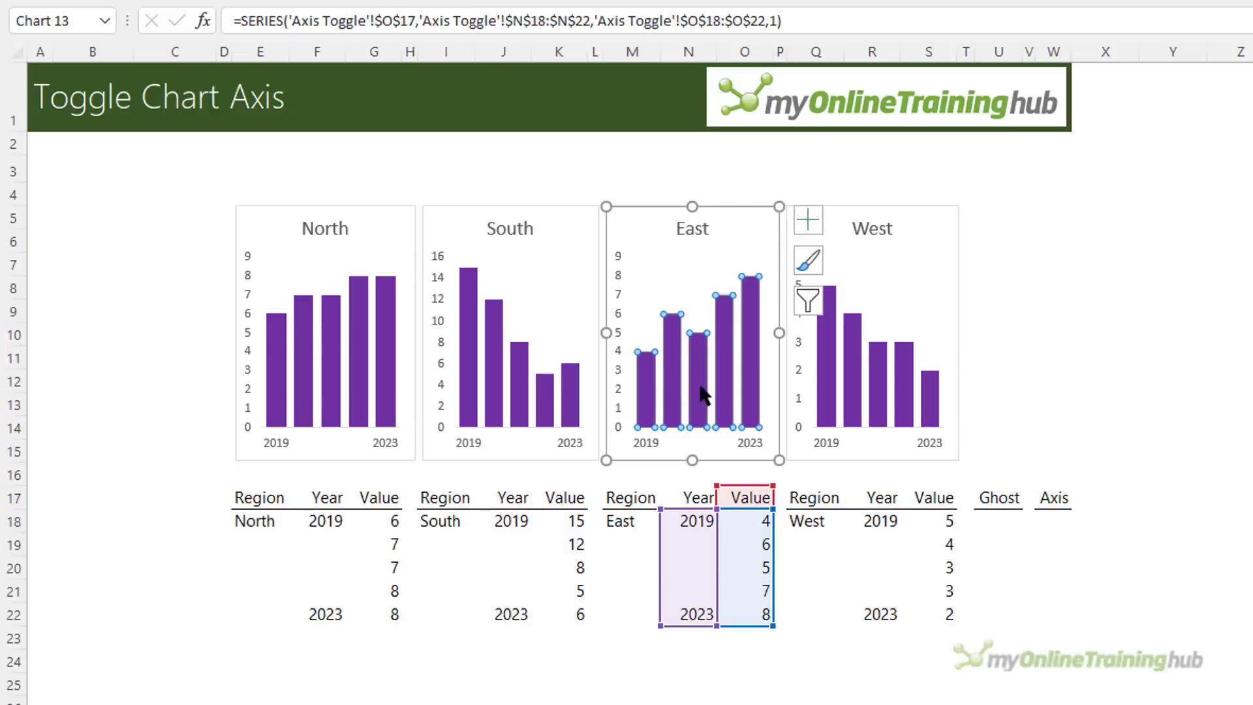
click(854, 392)
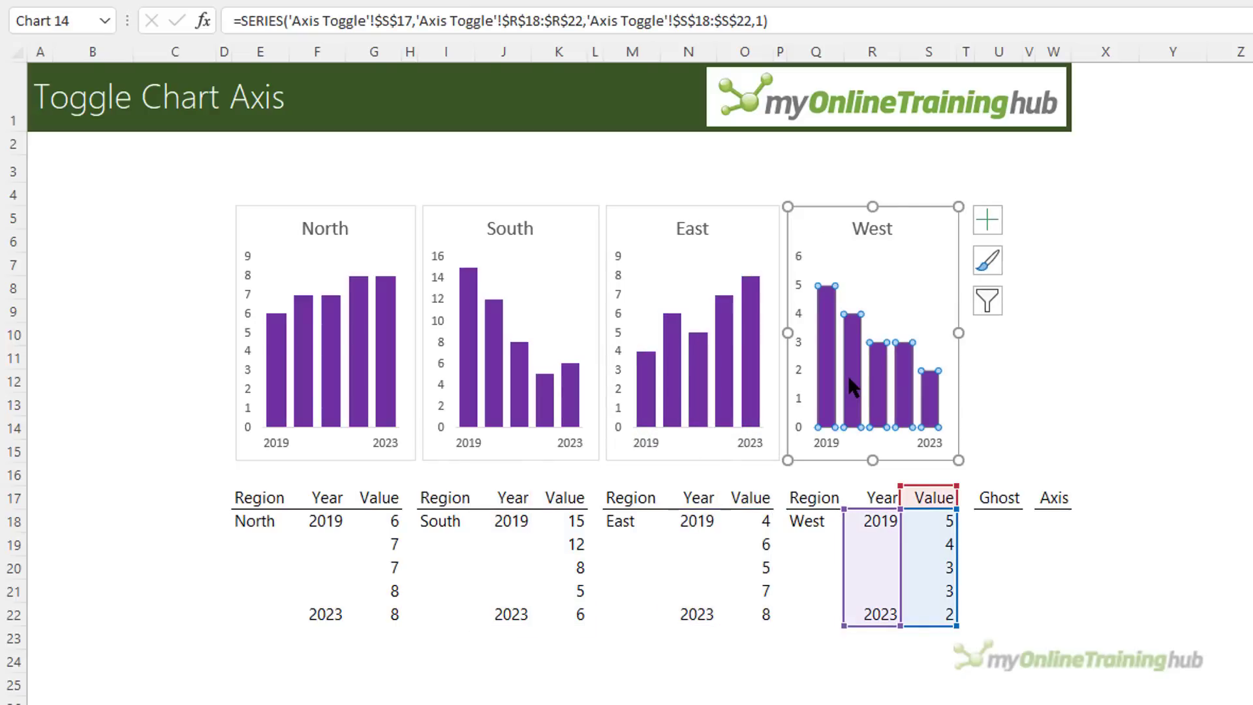
click(1187, 296)
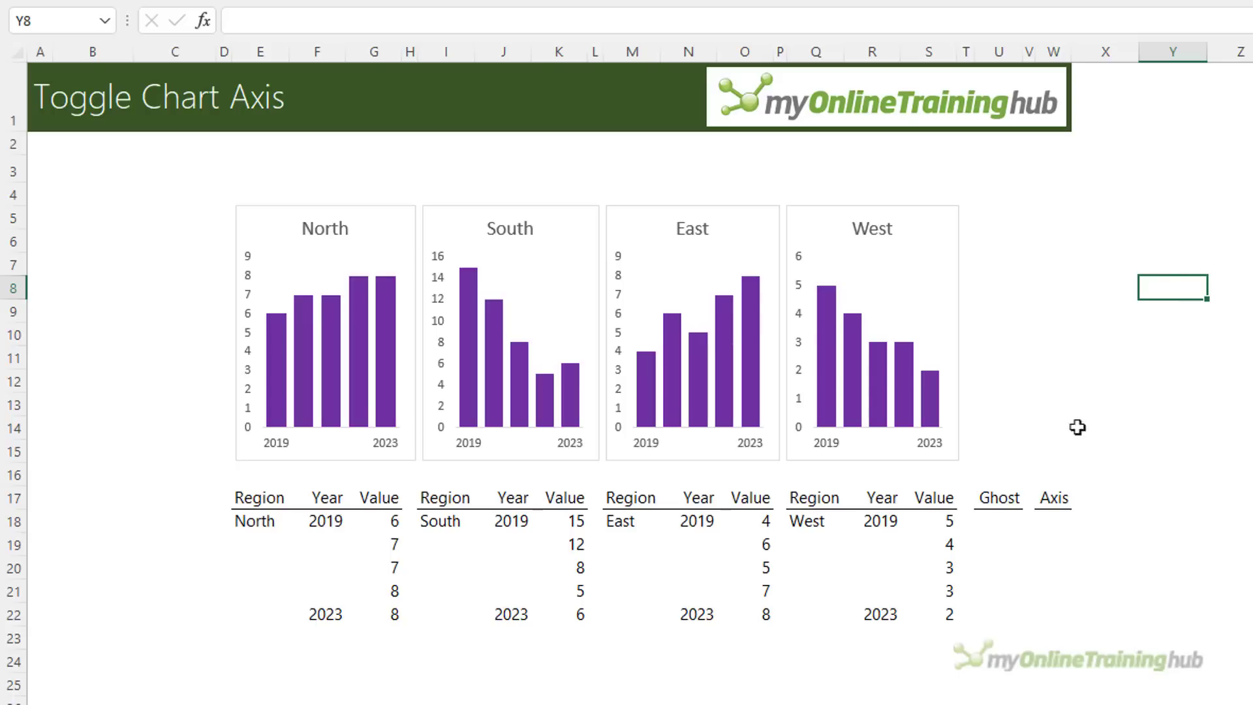
Step: In U18, enter =MIN(G18:G22,K18:K22,O18:O22,S18:S22) to get the lowest value, 2
click(994, 524)
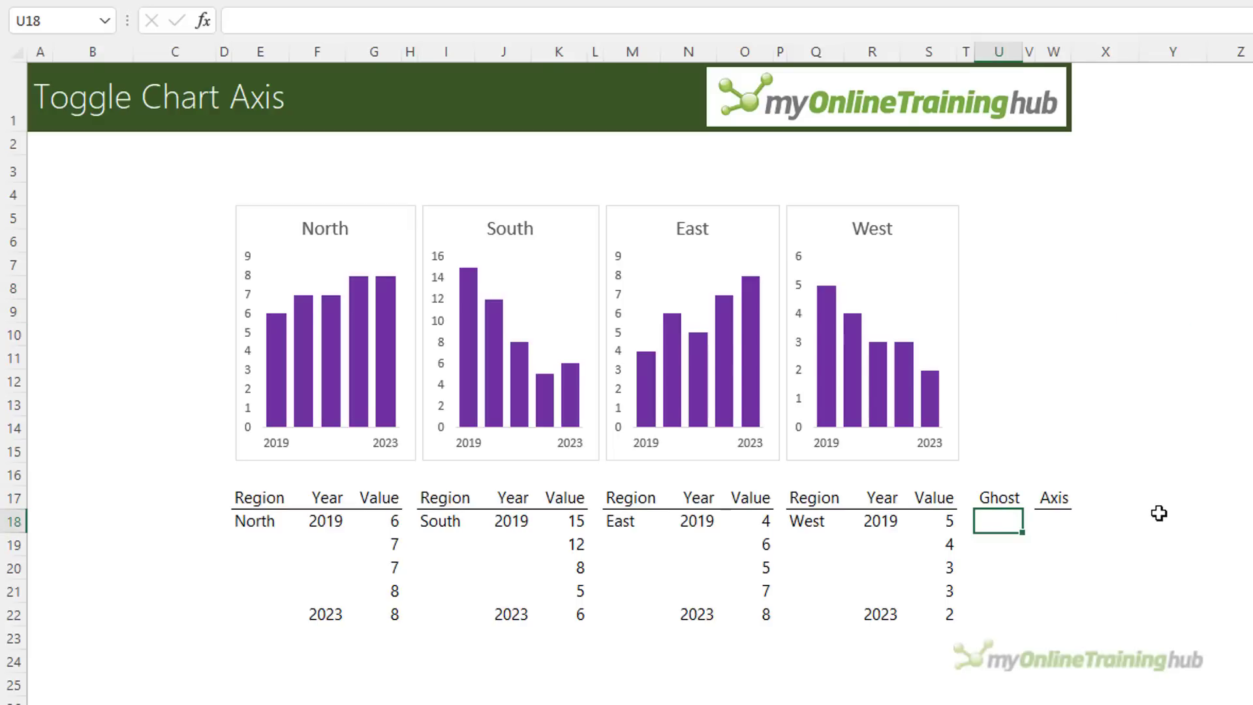
text(=min)
key(Tab)
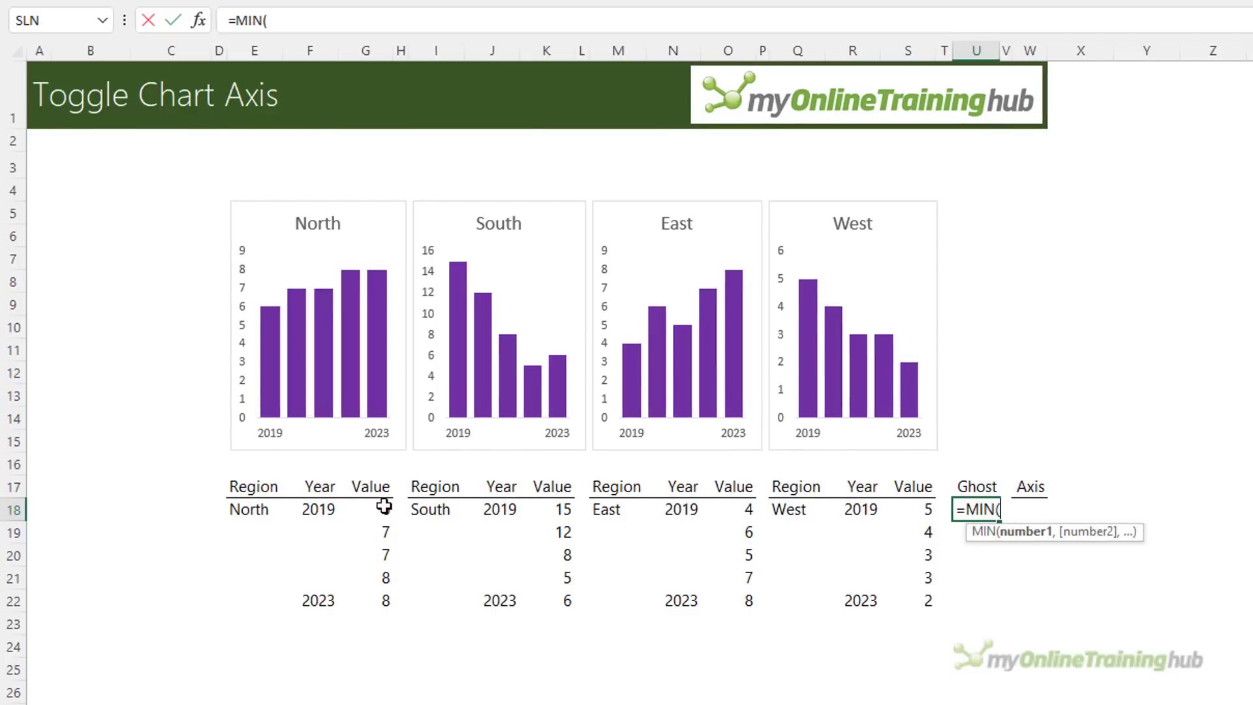
drag(385, 509, 397, 595)
drag(548, 512, 550, 599)
drag(740, 511, 742, 599)
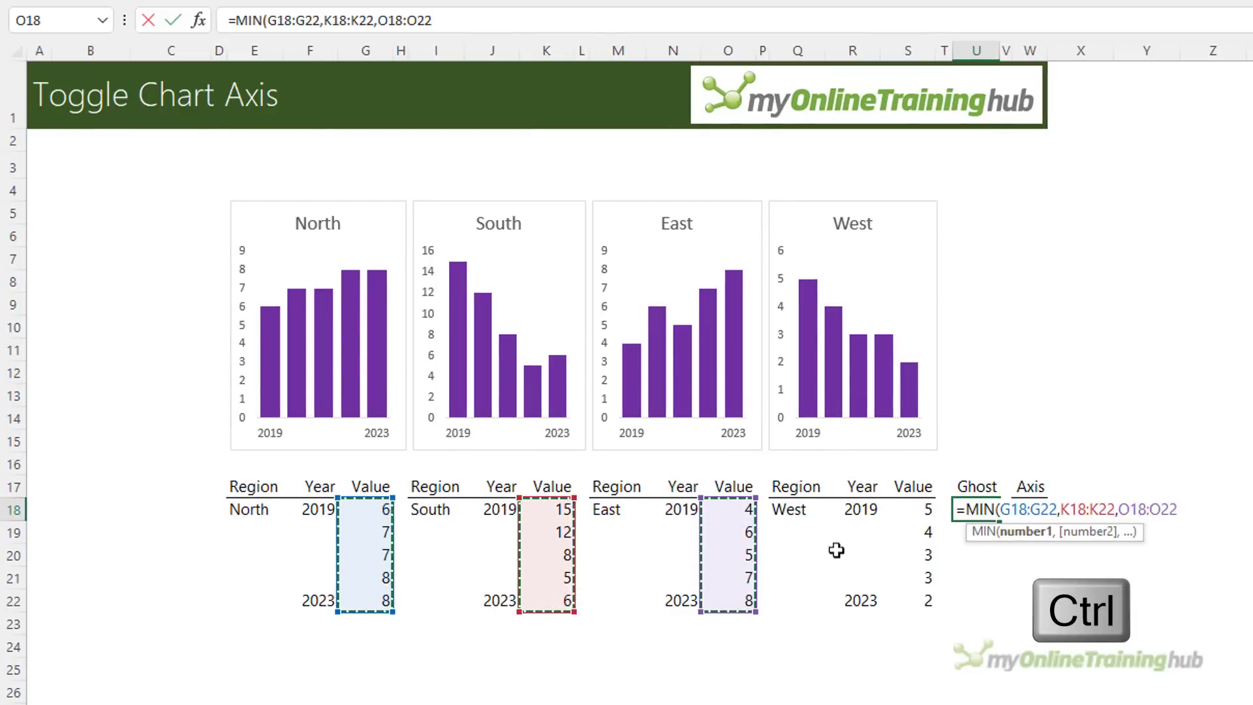
drag(909, 513, 909, 600)
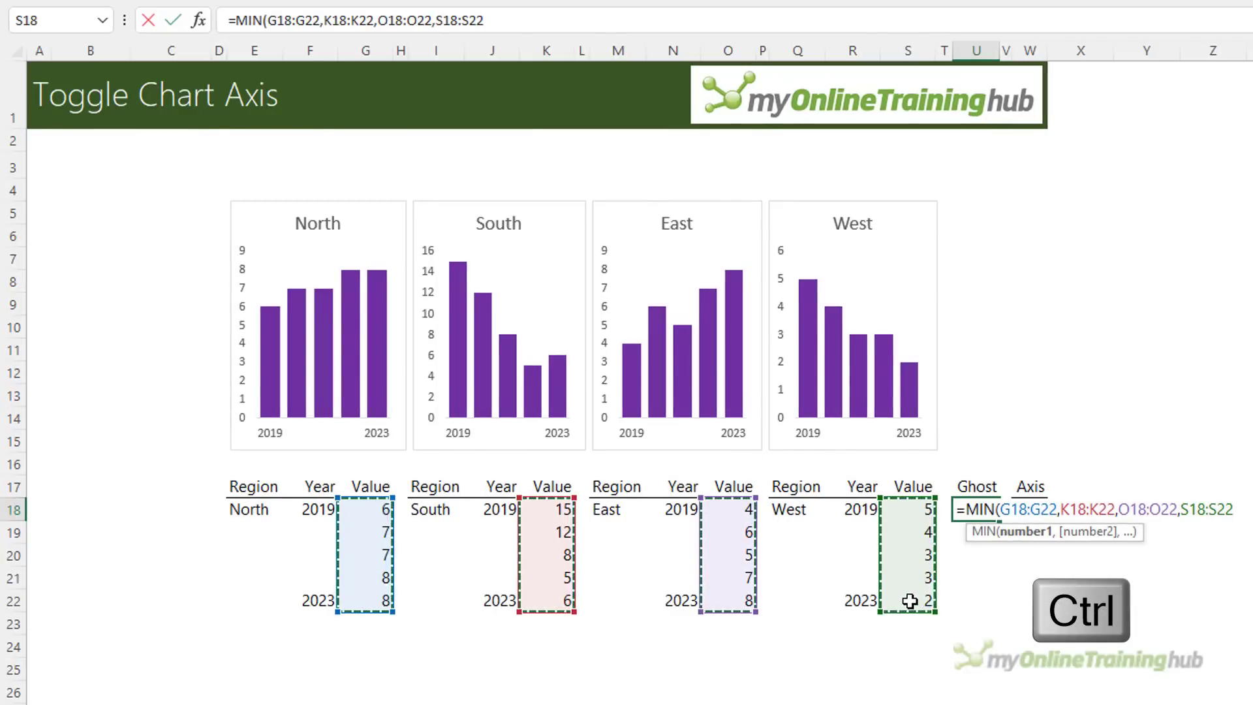
text())
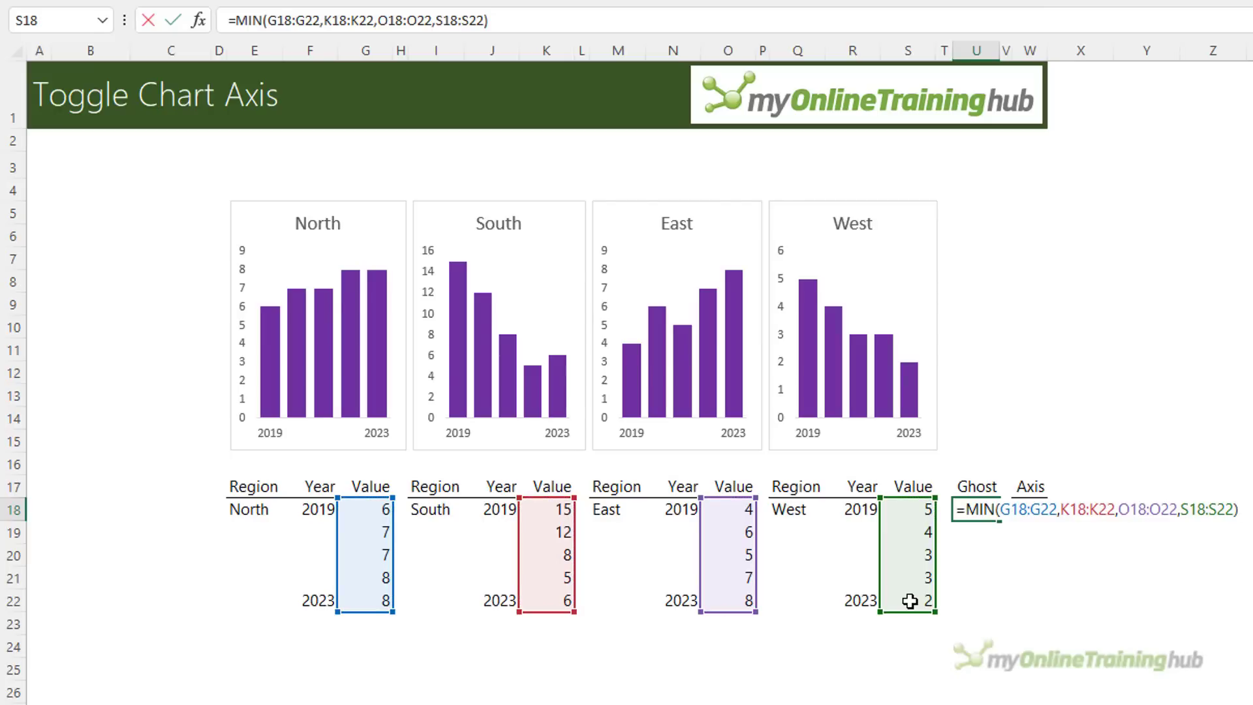
Step: Copy the formula into U19 and change MIN to MAX, giving 15
key(F2)
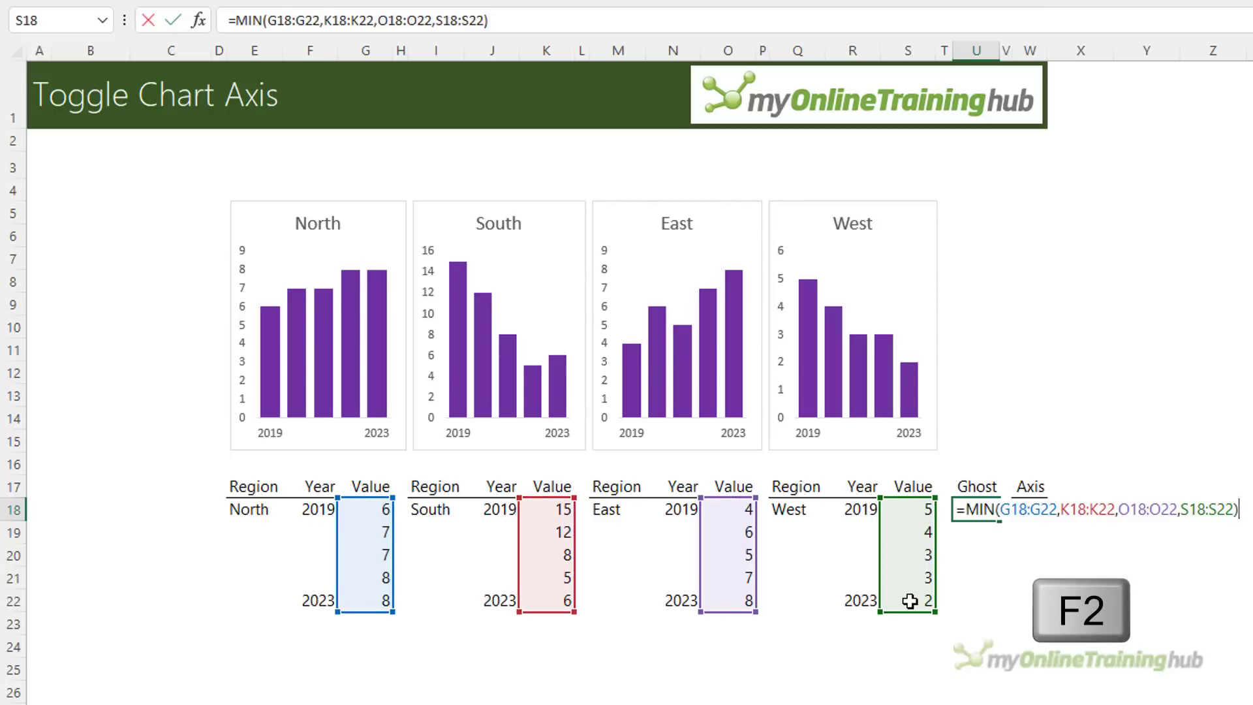
key(shift+Home)
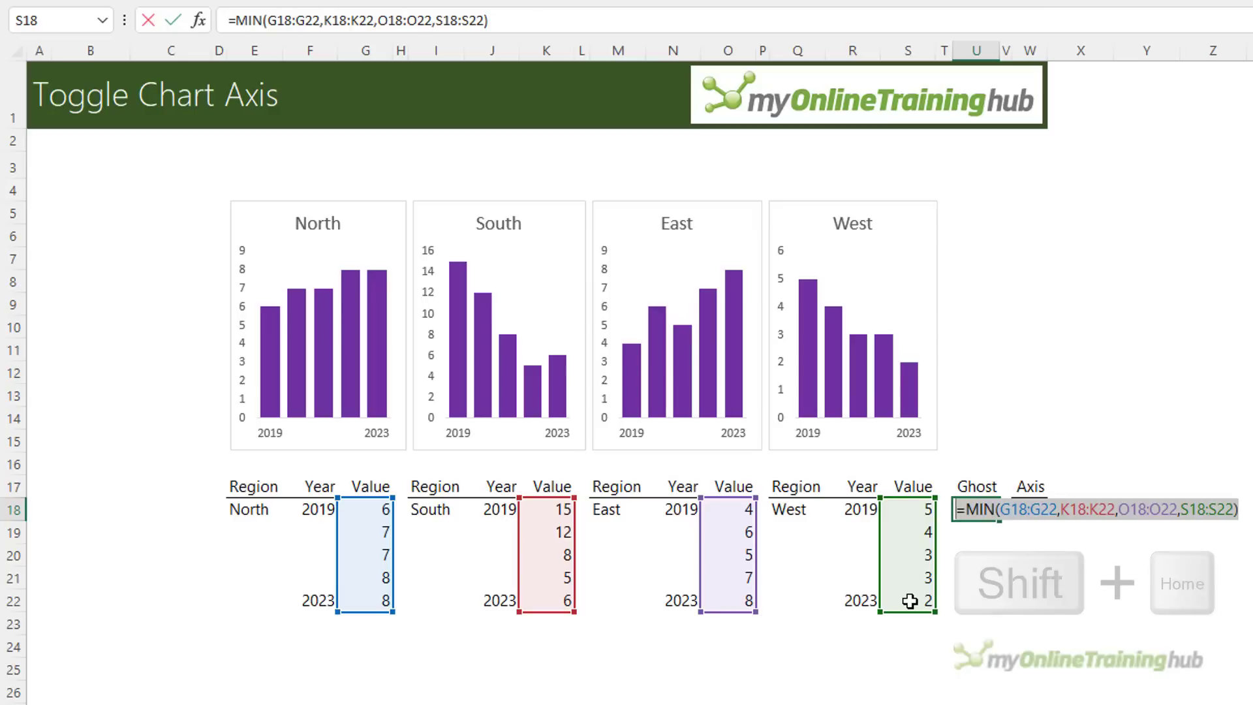
key(ctrl+c)
key(Return)
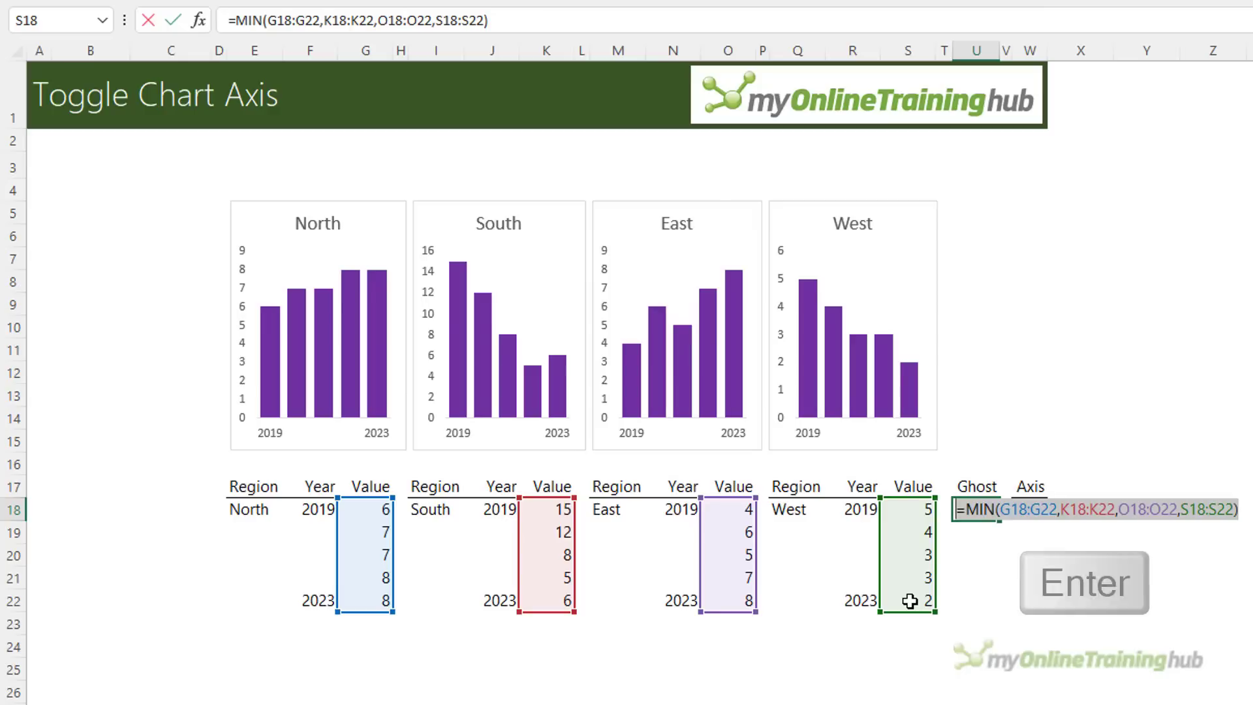
key(ctrl+v)
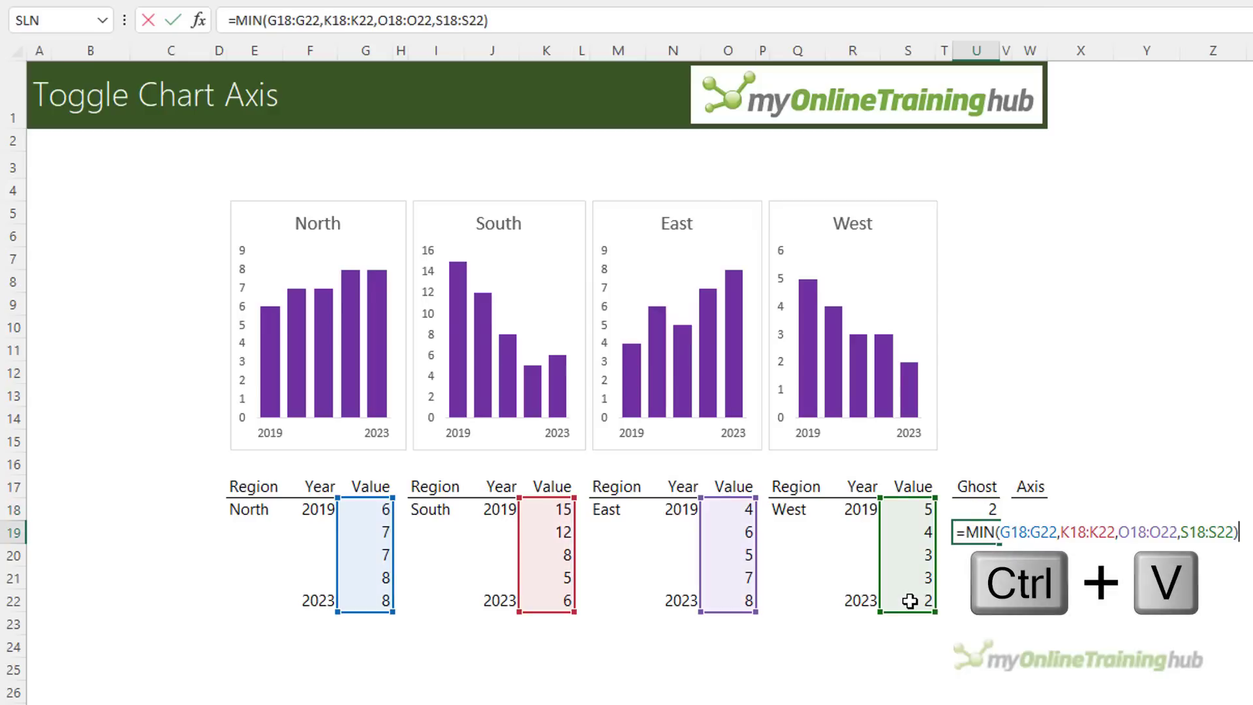
click(975, 532)
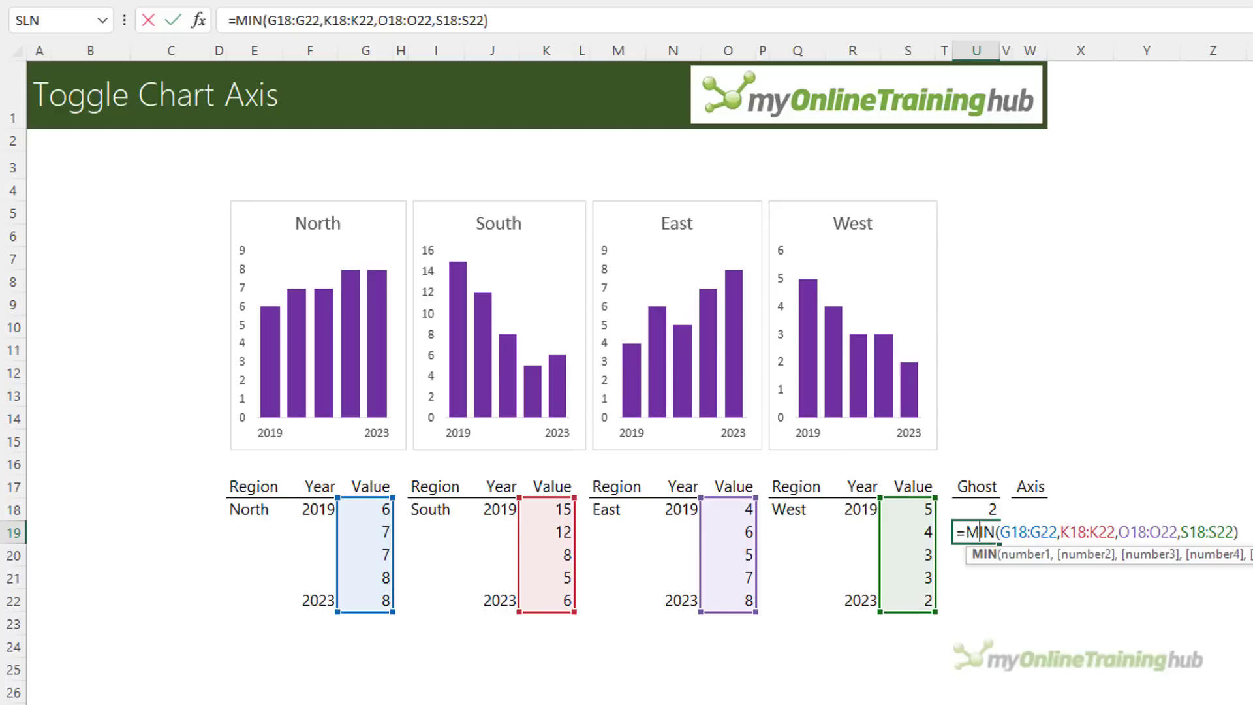
key(Return)
key(Up)
key(Up)
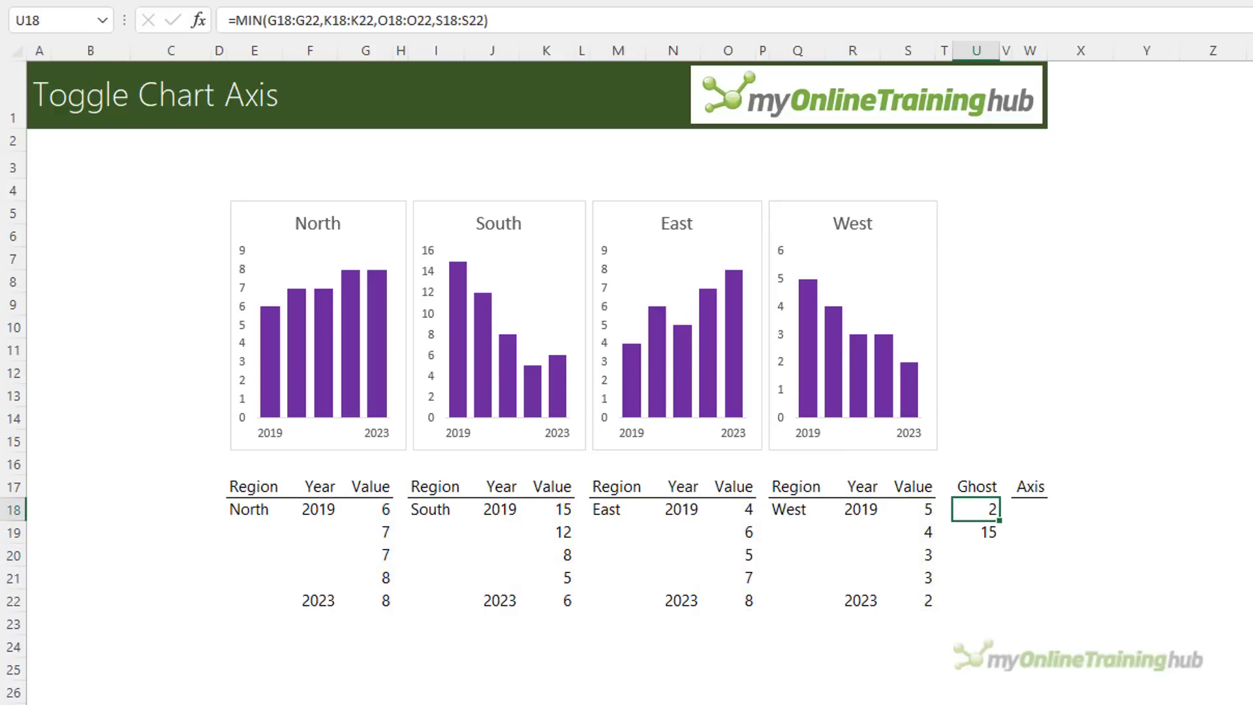
key(Up)
Step: Copy the Ghost range U17:U19 and paste it as a series into the North, South, East and West charts
key(shift+Down)
key(shift+Down)
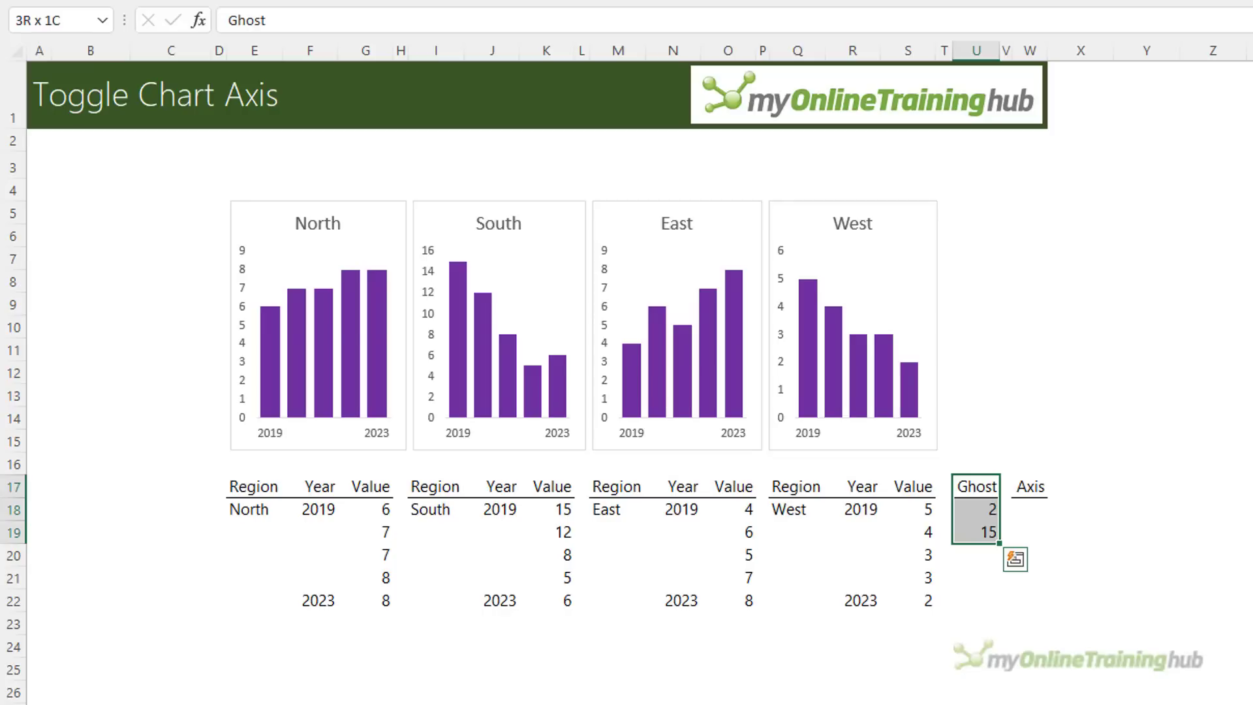
key(ctrl+c)
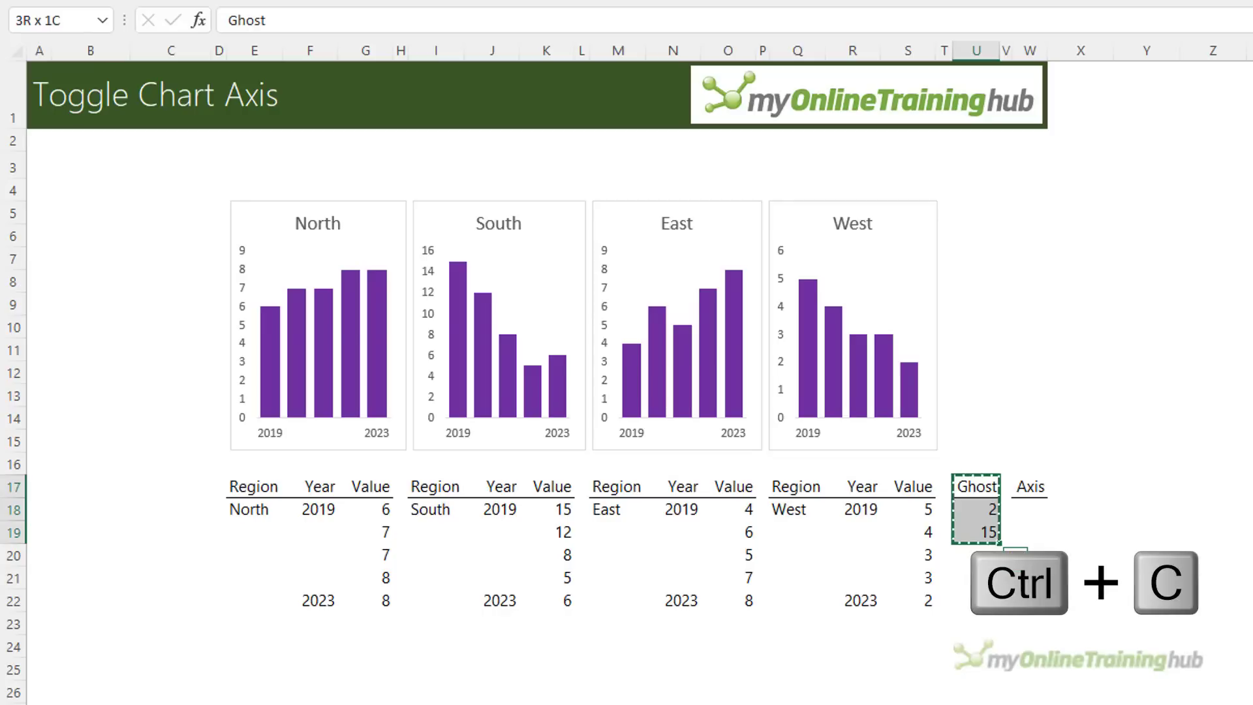
click(291, 203)
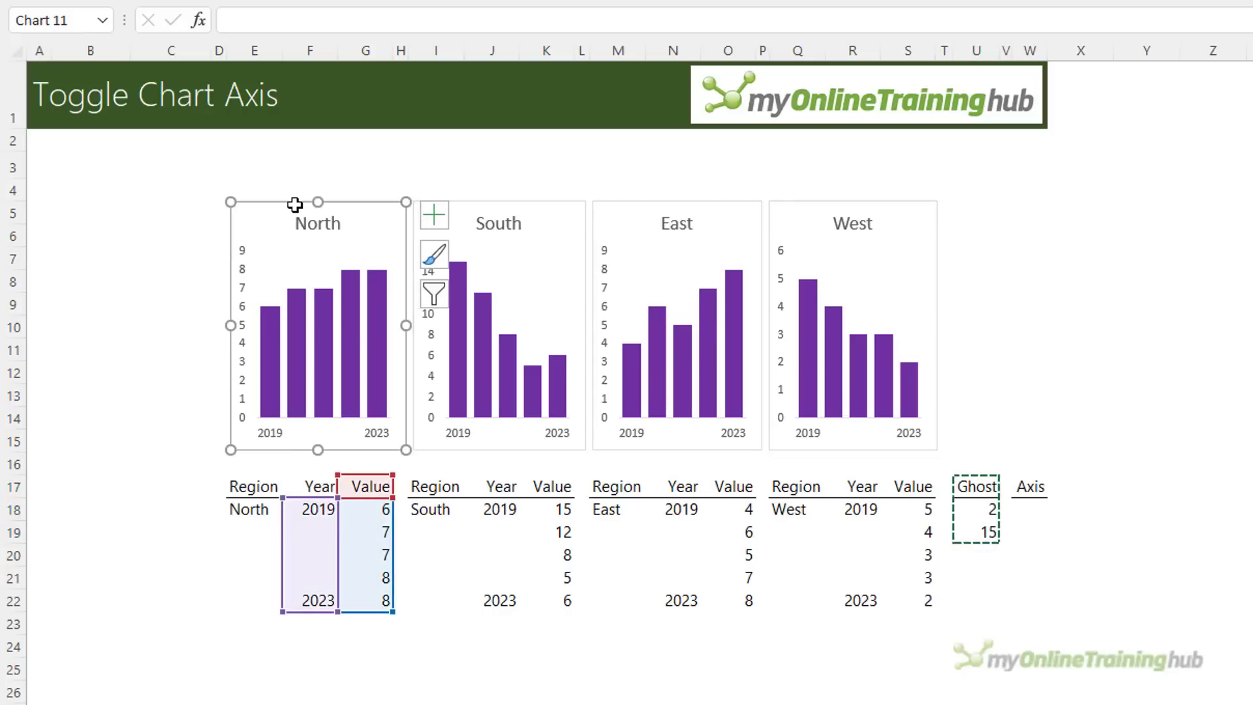
key(ctrl+v)
click(476, 204)
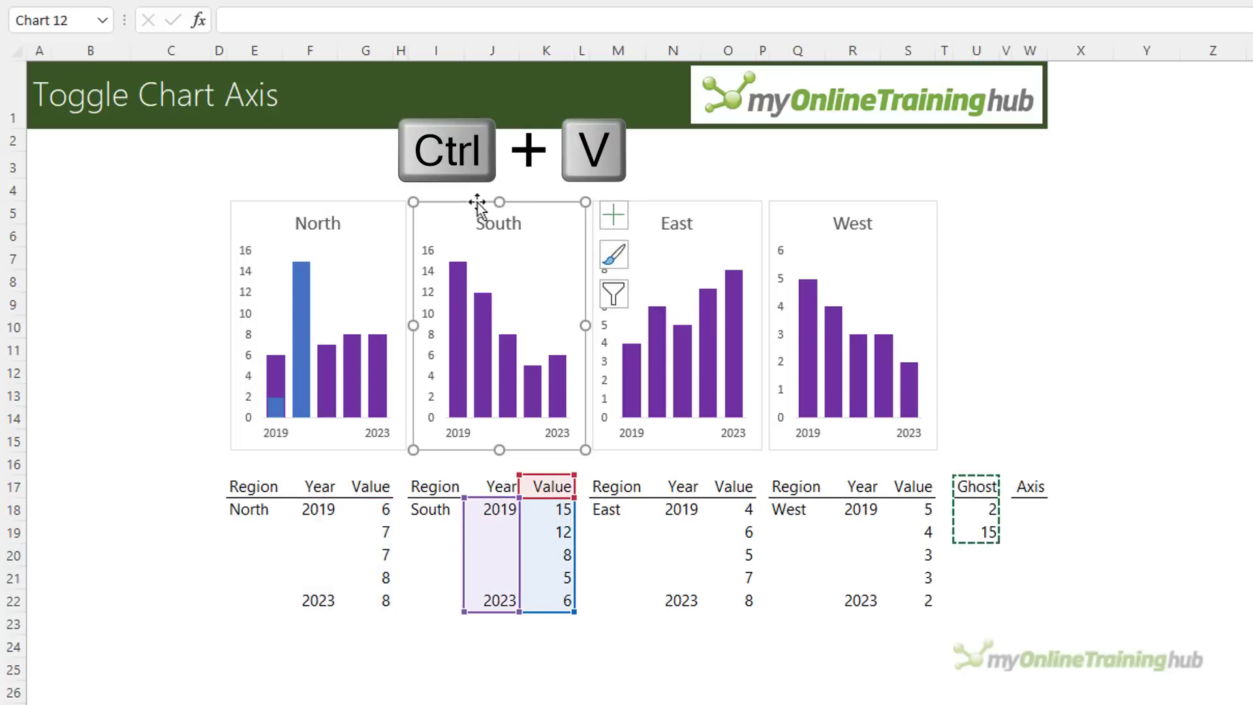
key(ctrl+v)
click(656, 206)
key(ctrl+v)
click(855, 203)
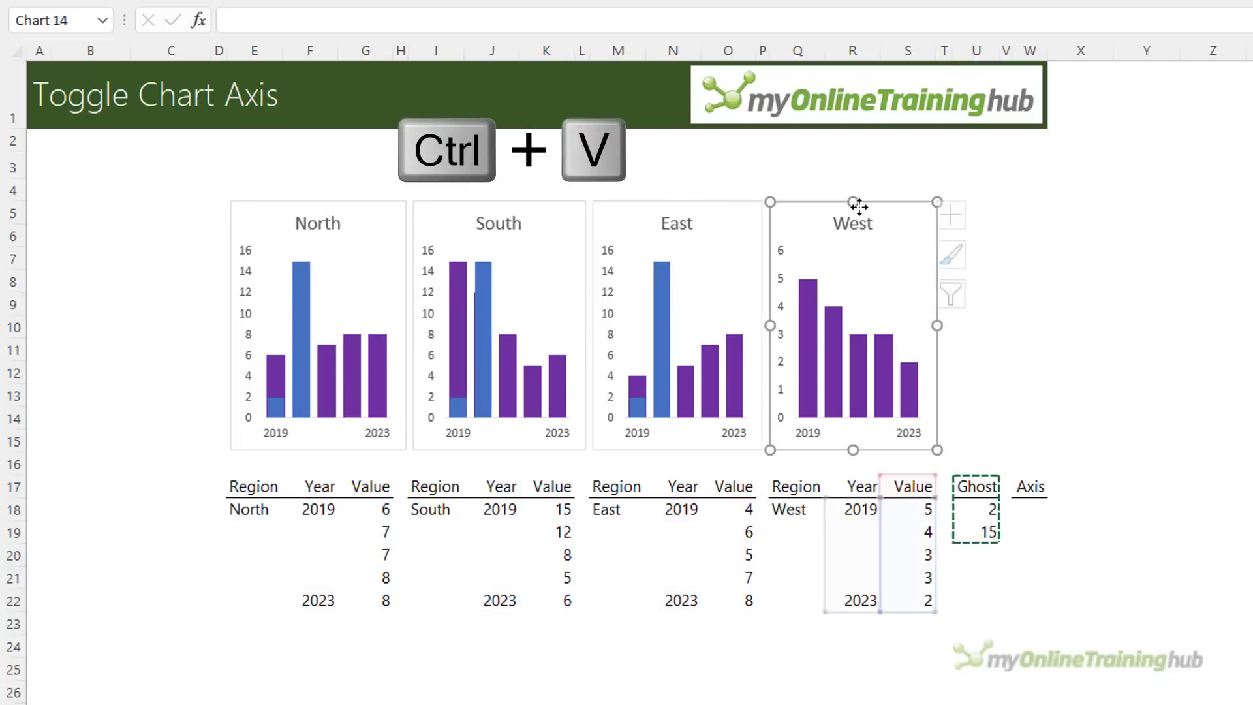
key(ctrl+v)
click(1172, 353)
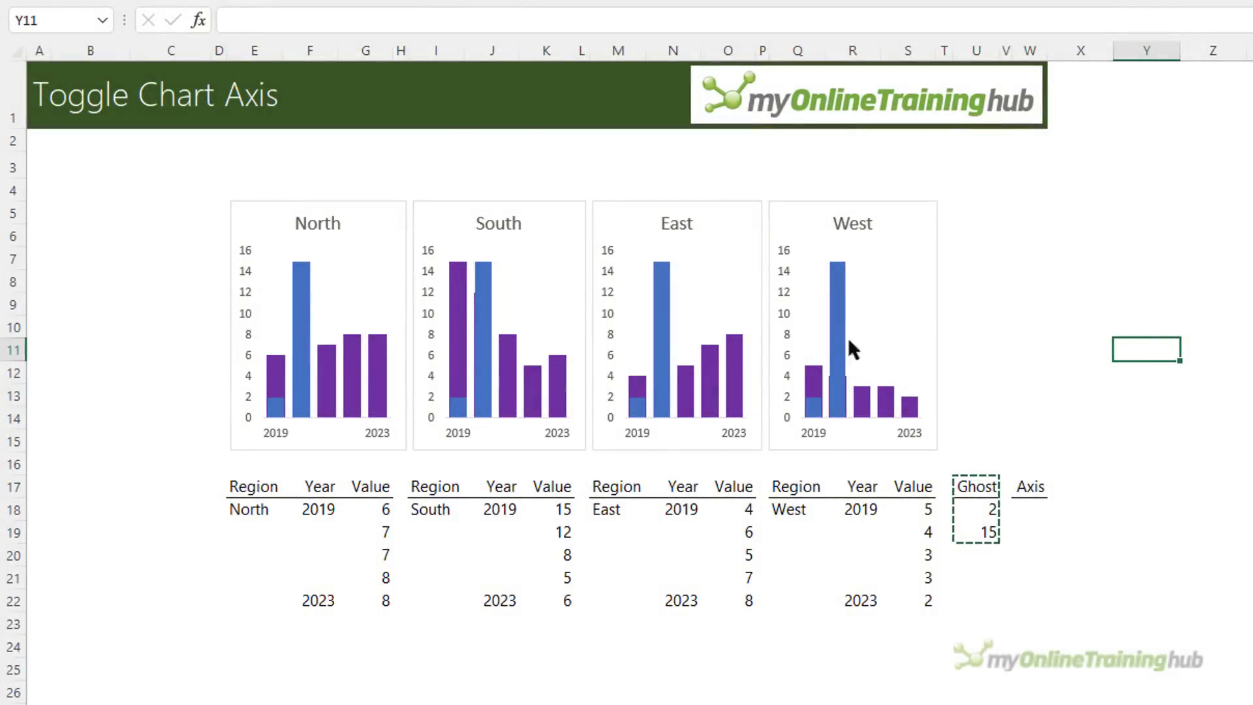
Step: Set the Ghost series in the West and East charts to No fill
click(828, 335)
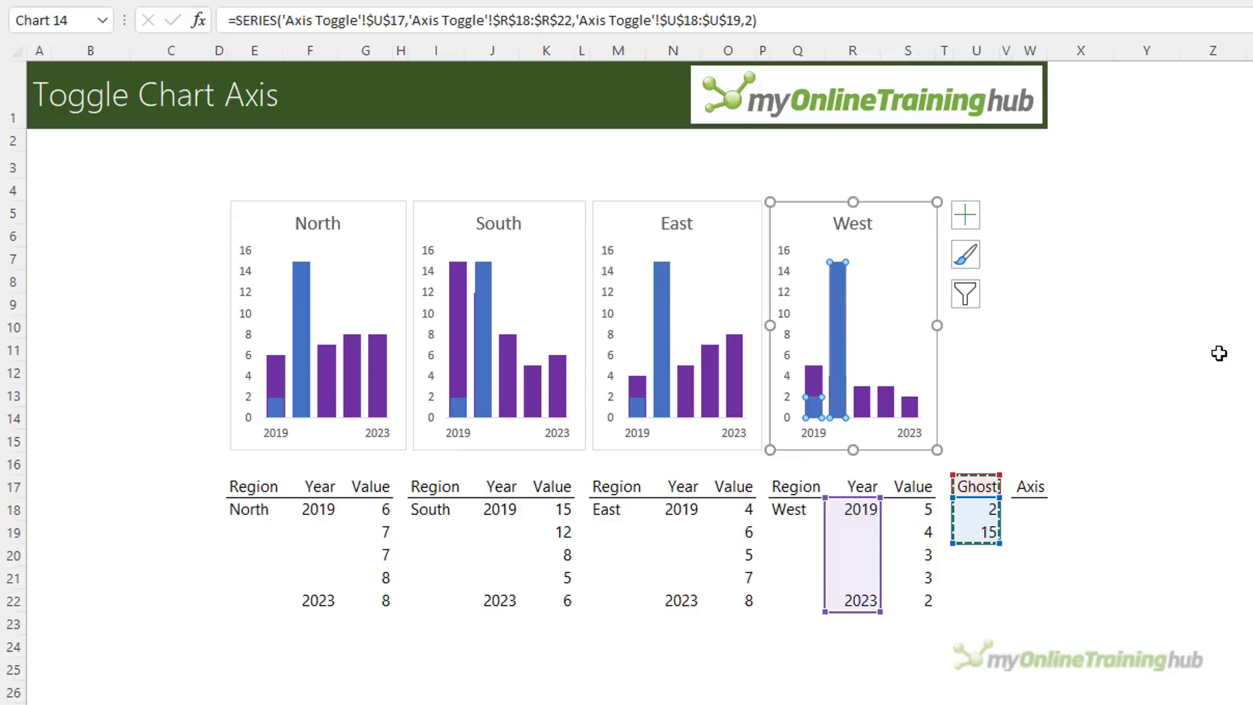
key(ctrl+1)
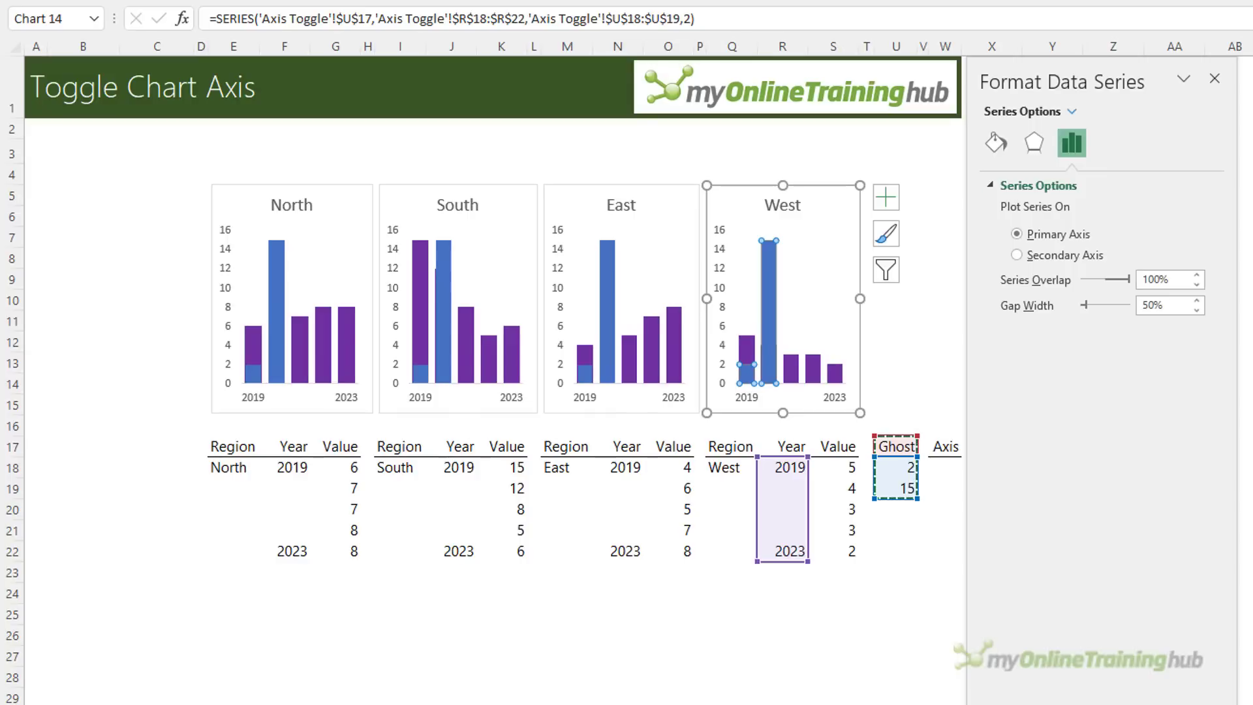
click(994, 144)
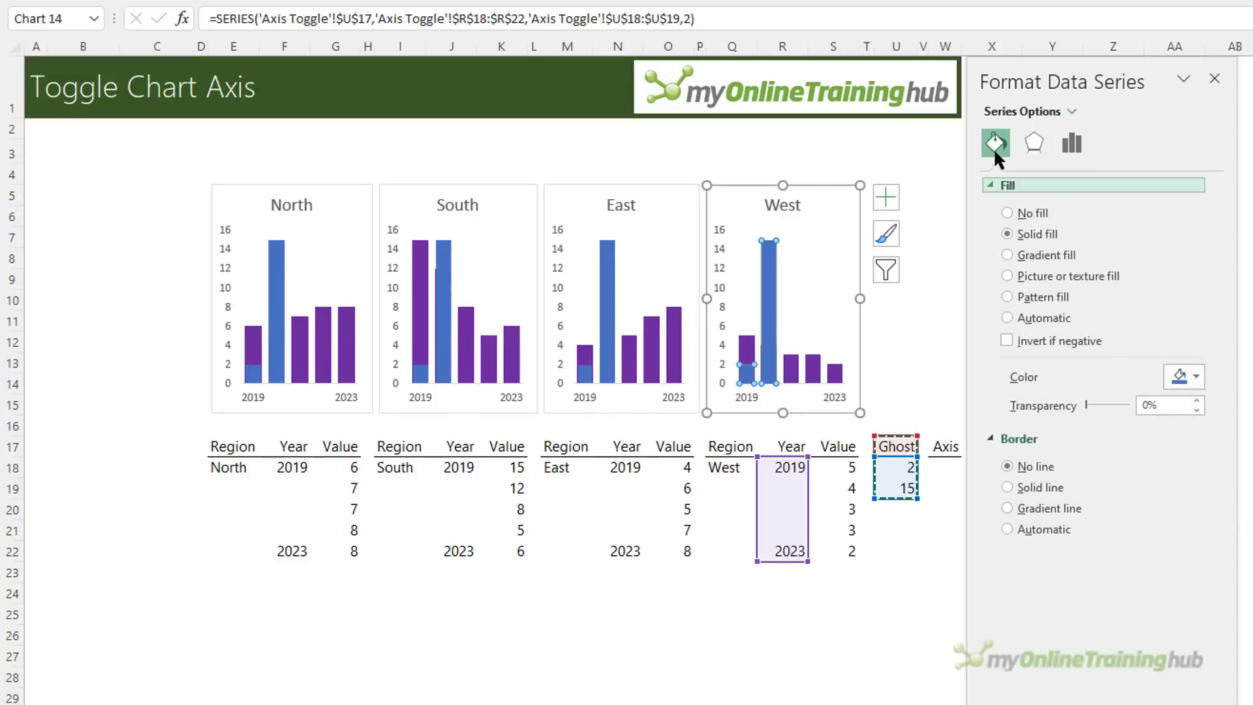
click(1006, 212)
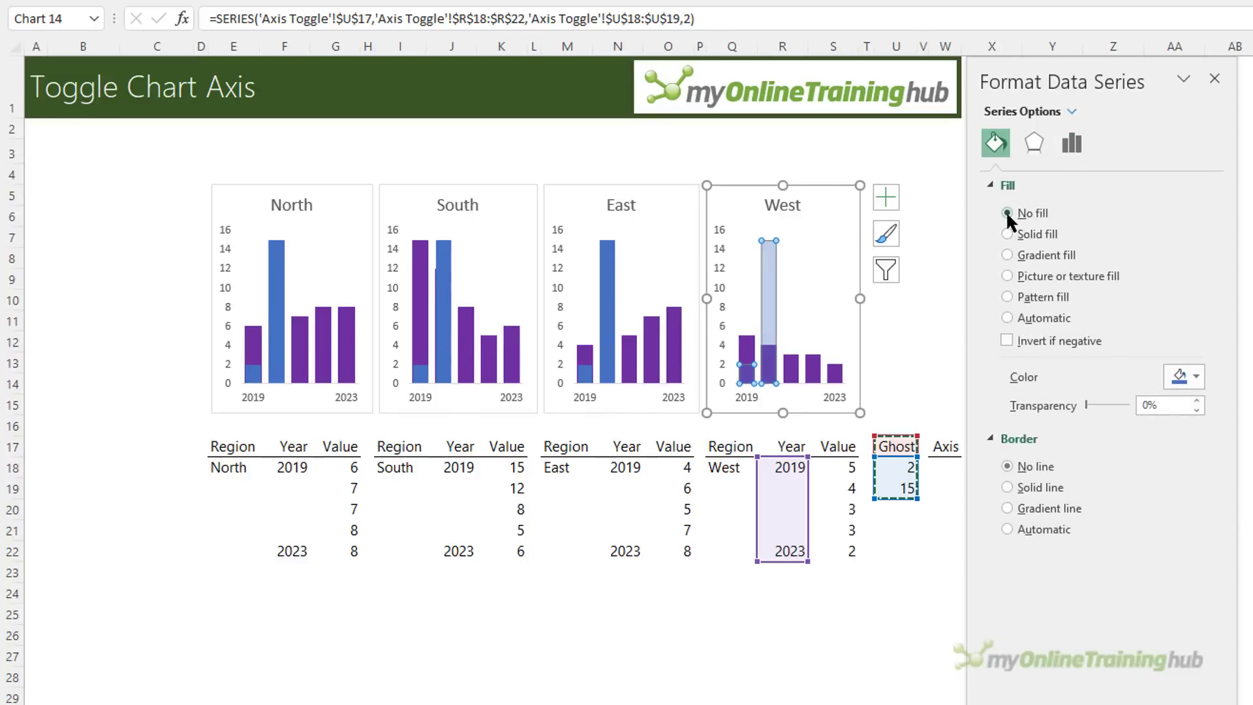
click(615, 261)
click(1000, 146)
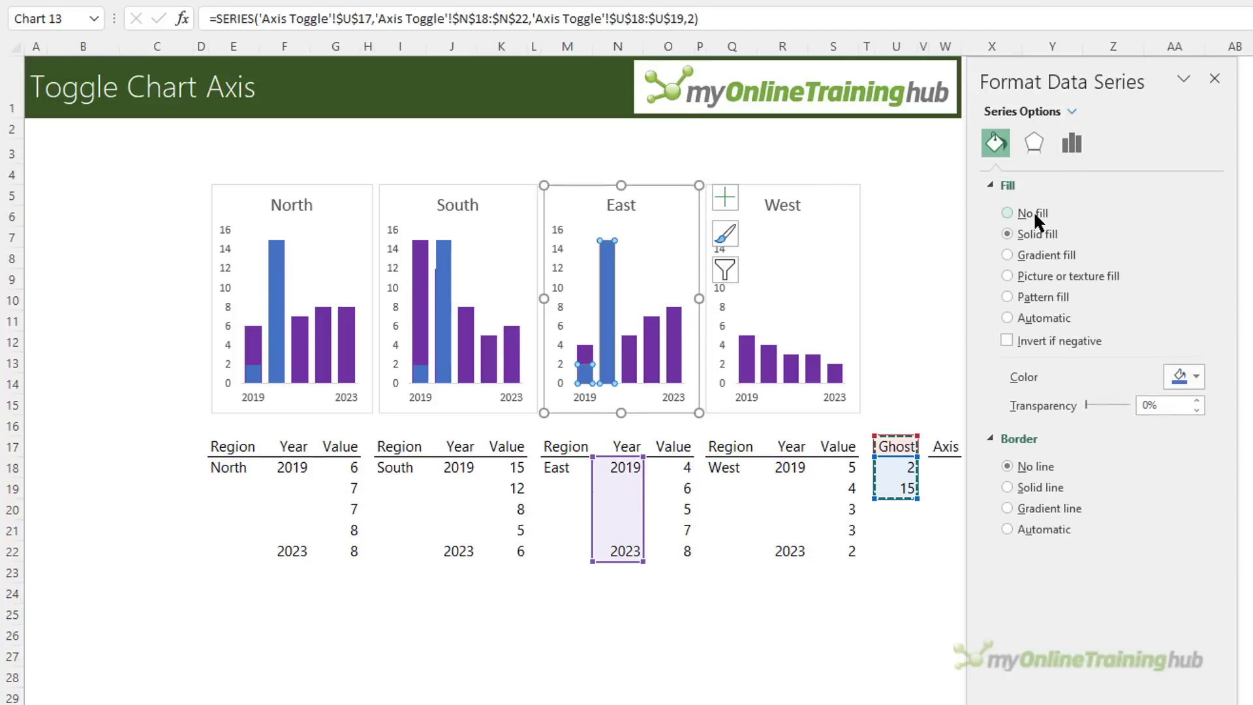
click(1006, 211)
Step: Set the Ghost series in the South and North charts to No fill as well
click(444, 294)
click(995, 142)
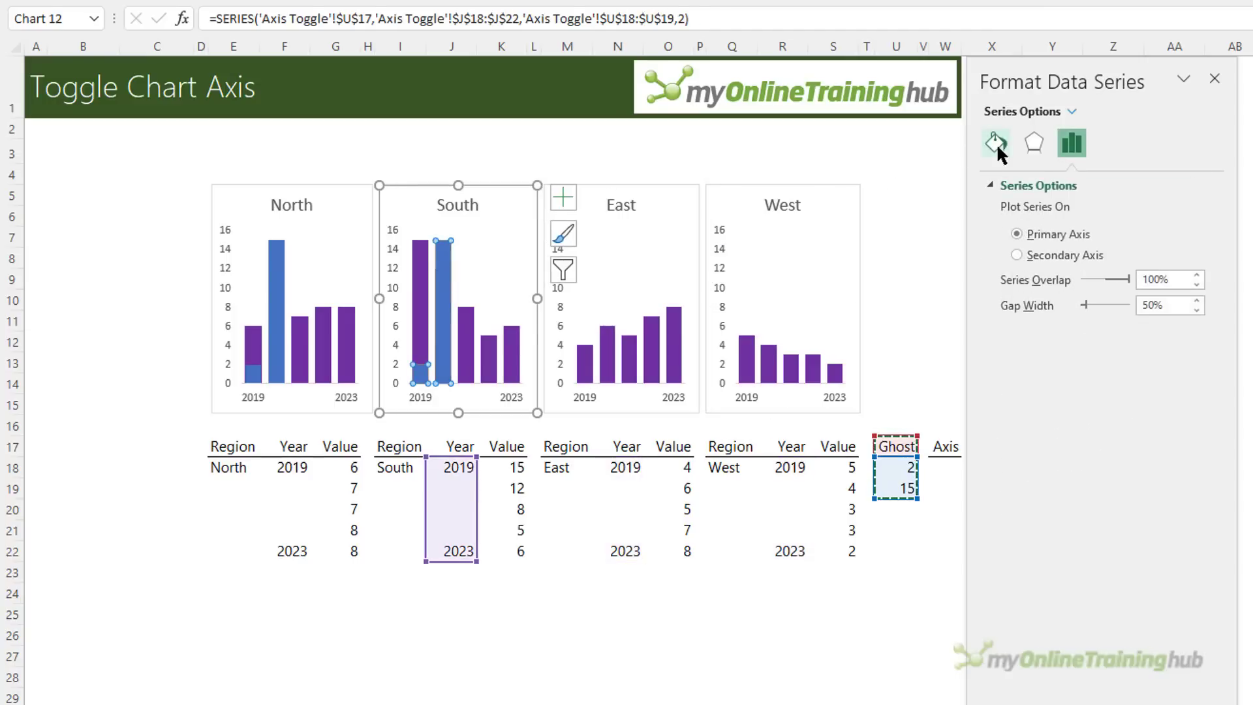
click(1008, 213)
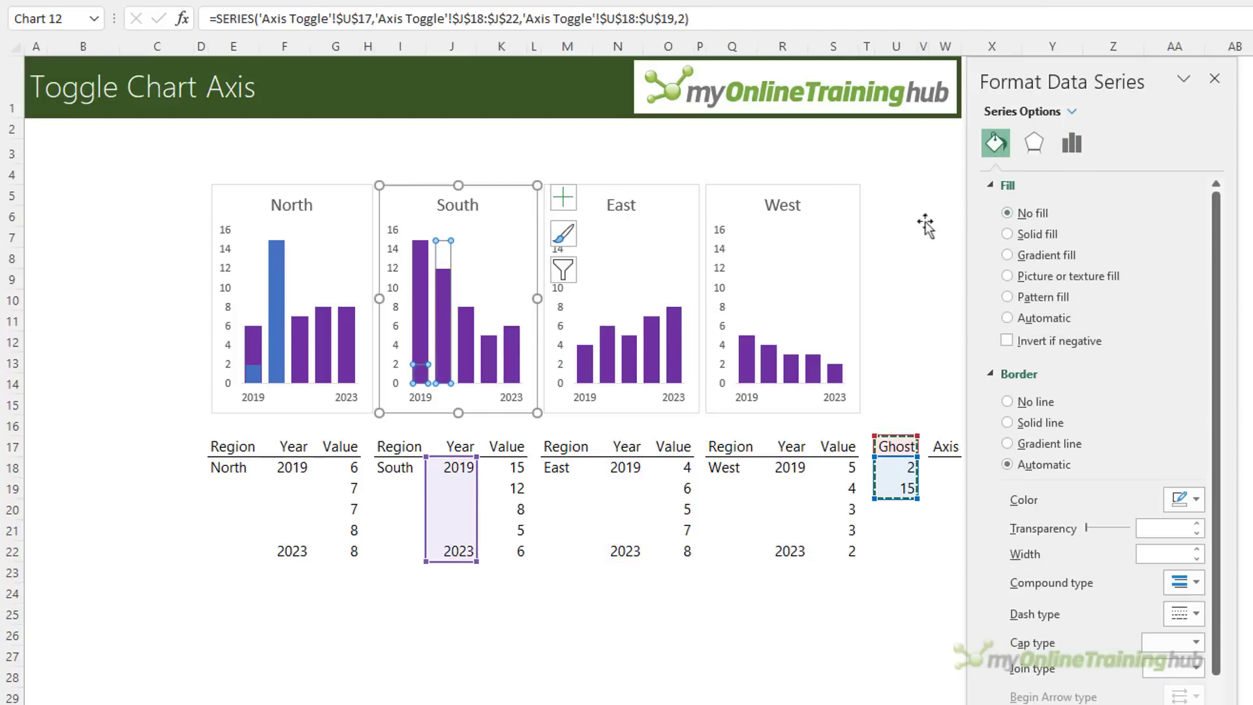
click(279, 267)
click(996, 149)
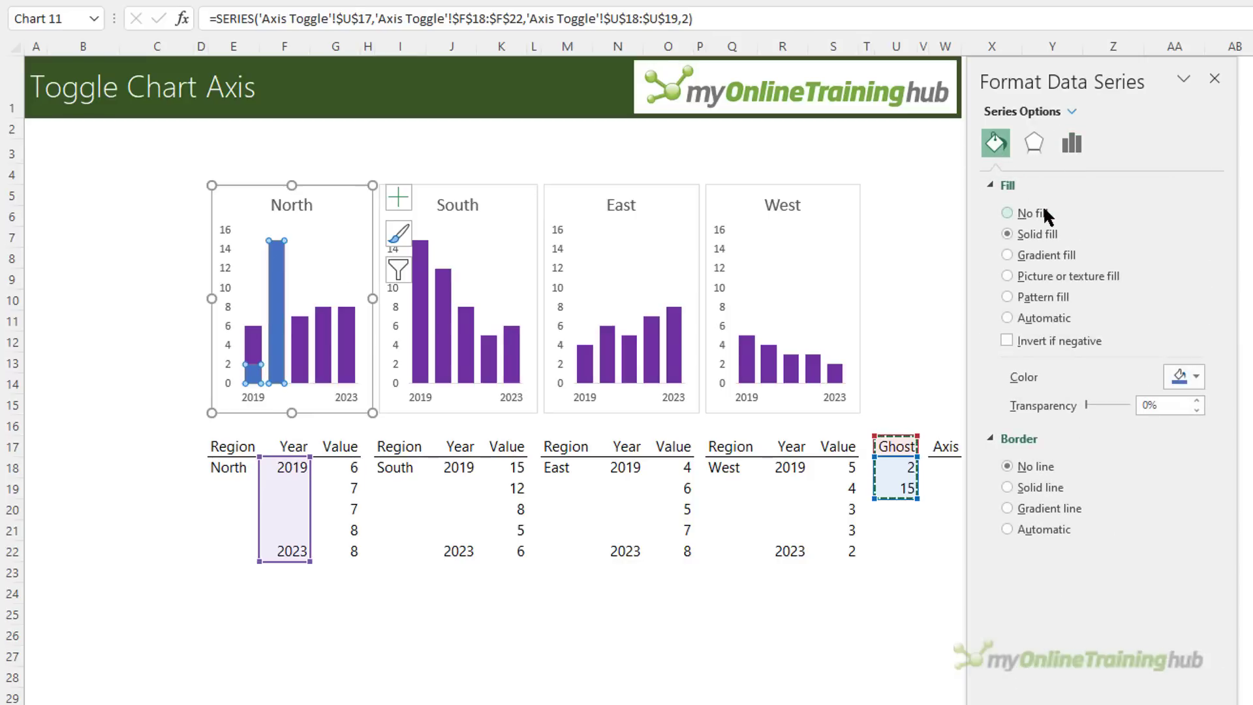
click(1037, 213)
key(Escape)
key(Escape)
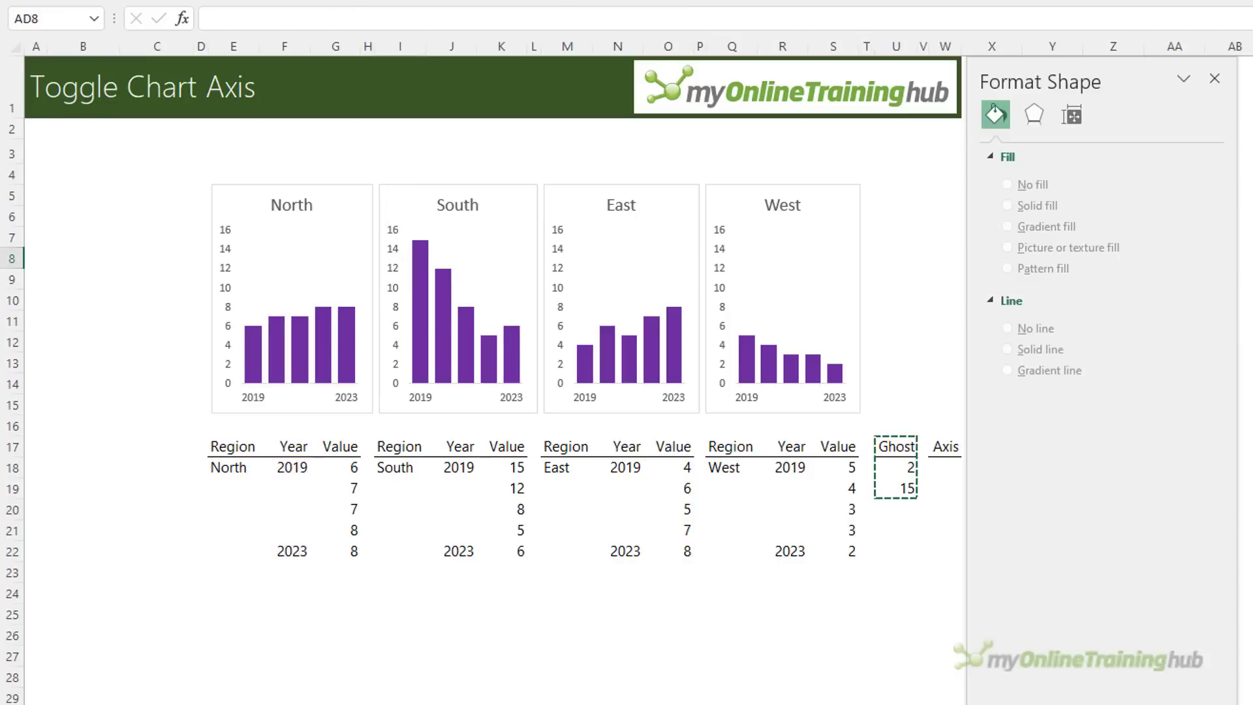
drag(1107, 83, 1157, 152)
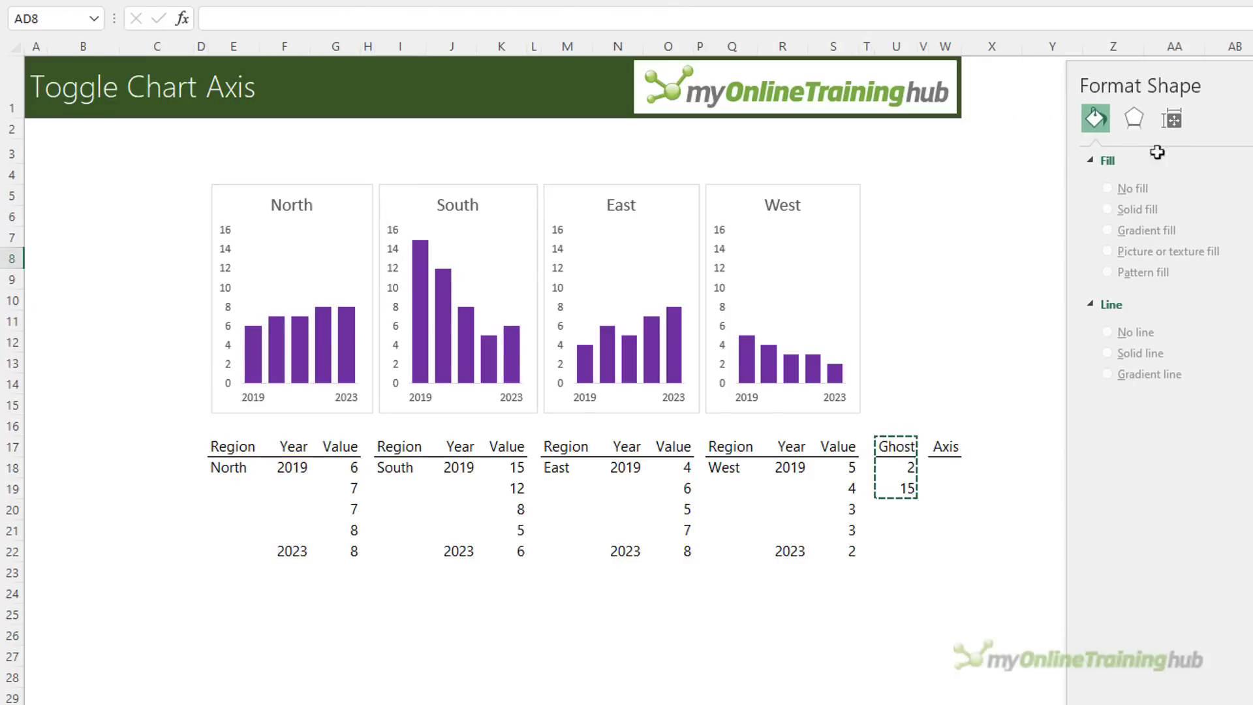
click(954, 487)
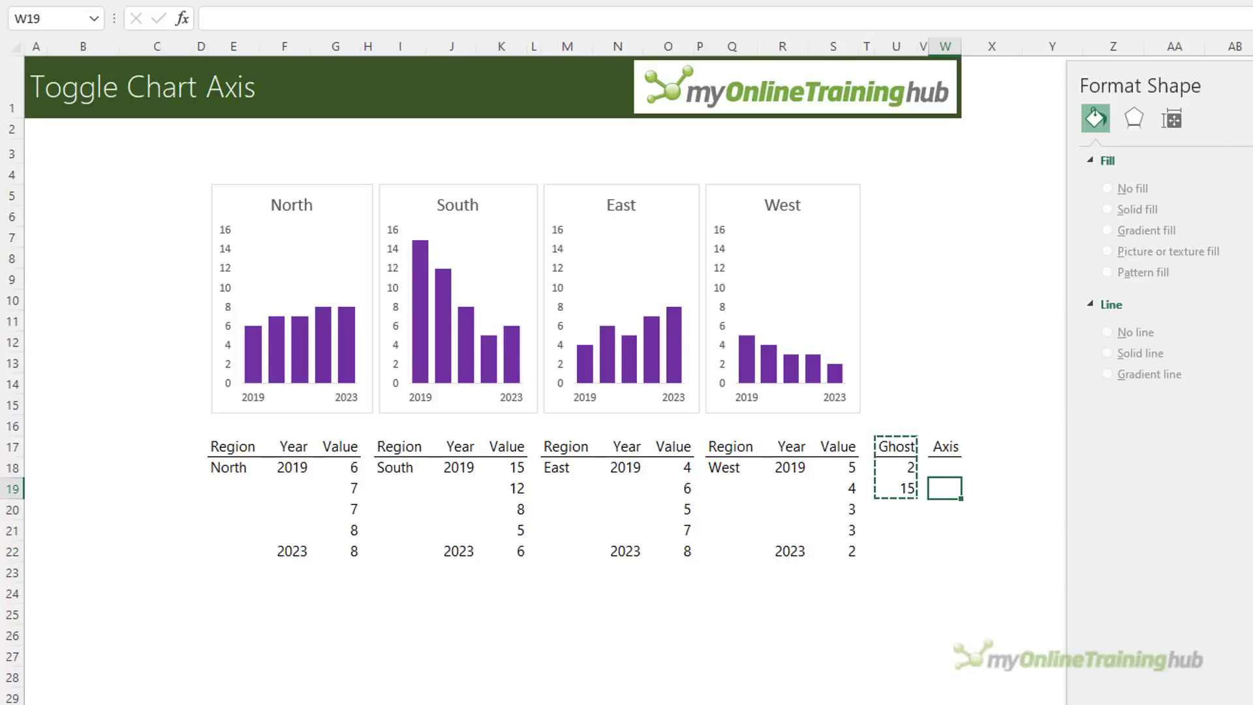
drag(892, 469, 899, 490)
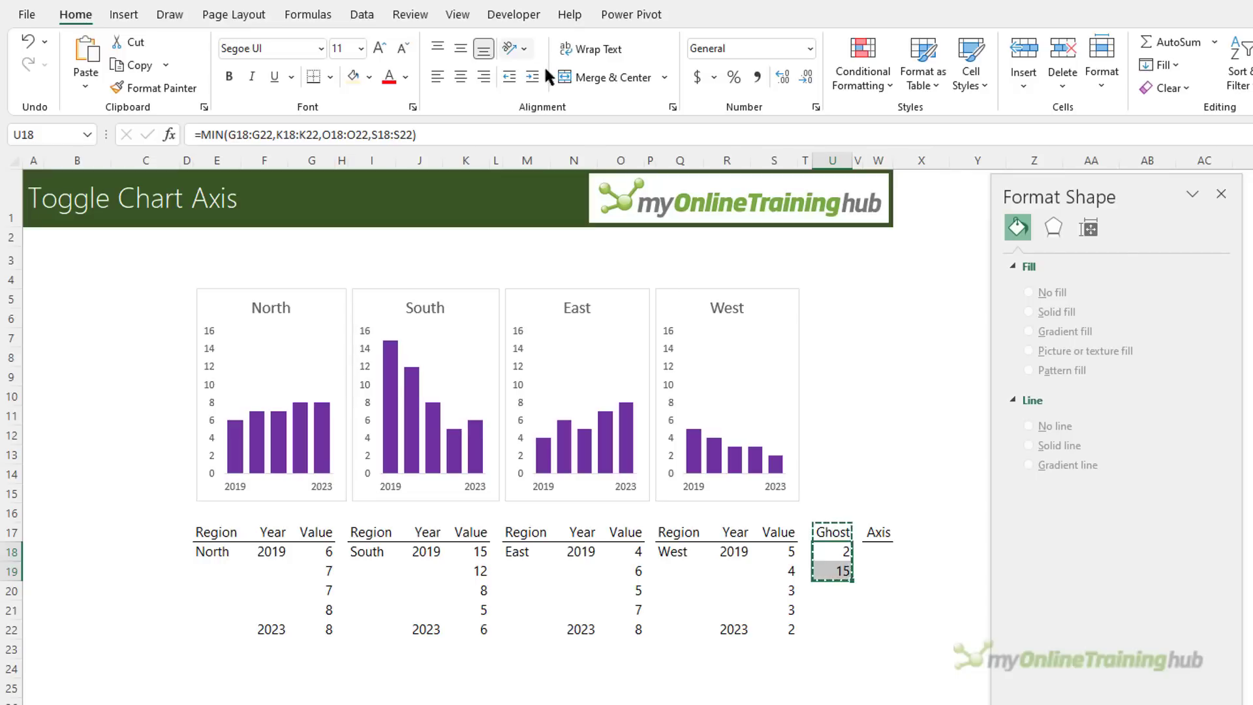
Step: Open the ribbon customisation settings to reach the form controls
click(518, 19)
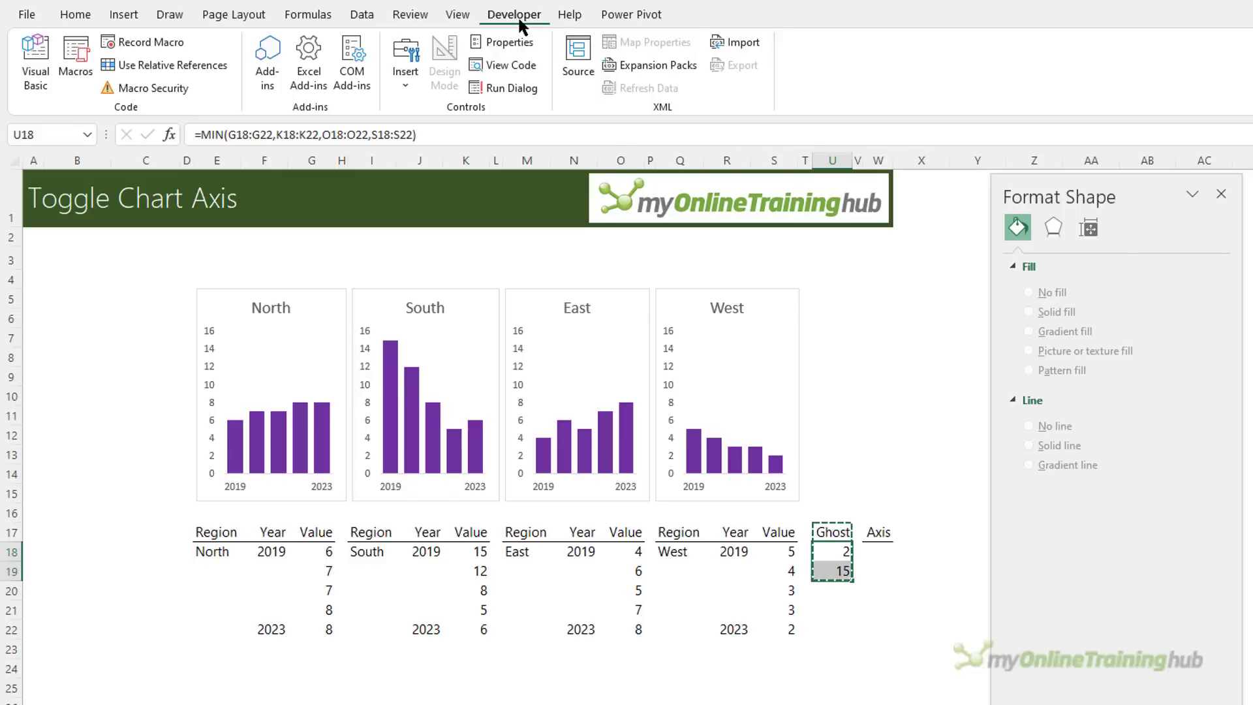
right_click(518, 15)
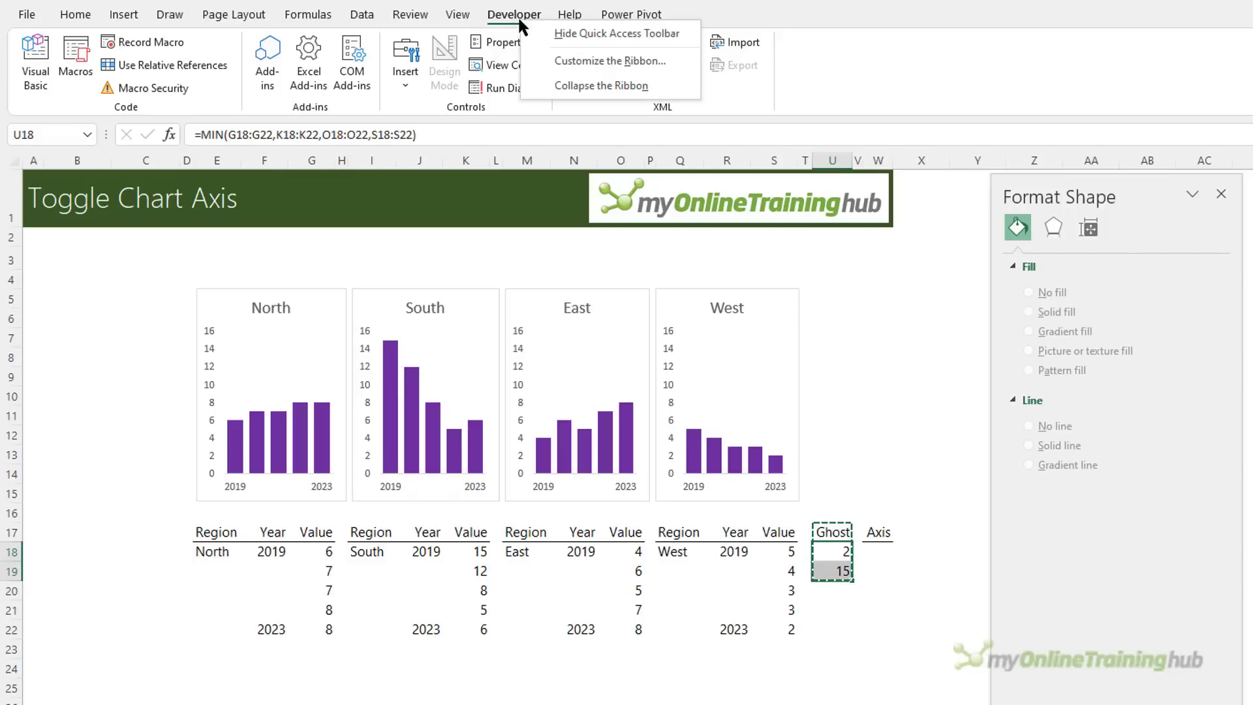
click(683, 58)
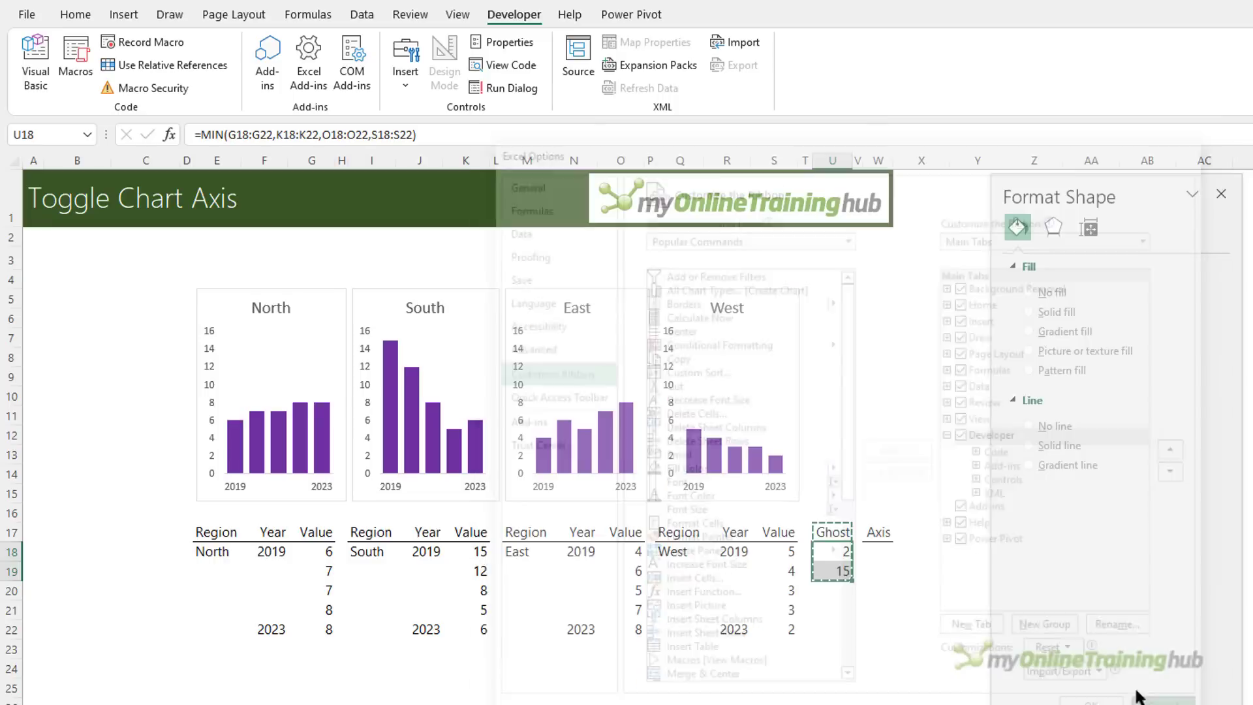
Step: Draw a group box snapped over cell B3 and clear its caption text
click(405, 72)
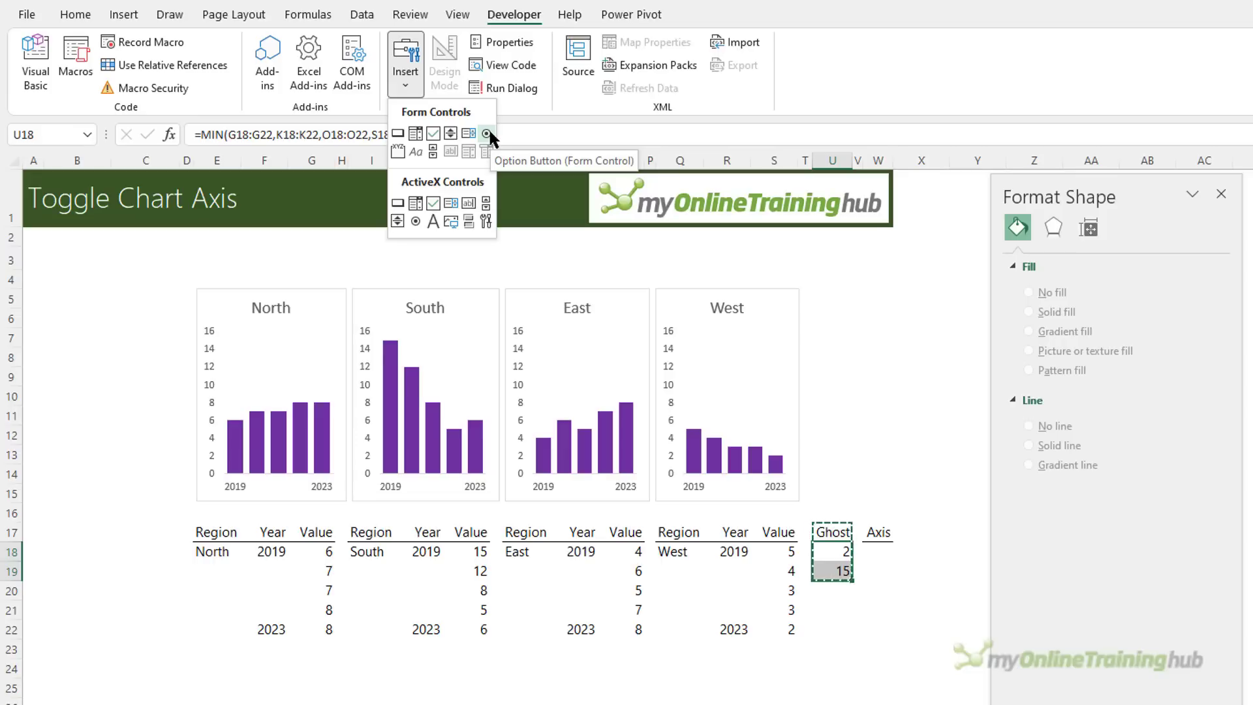
click(395, 157)
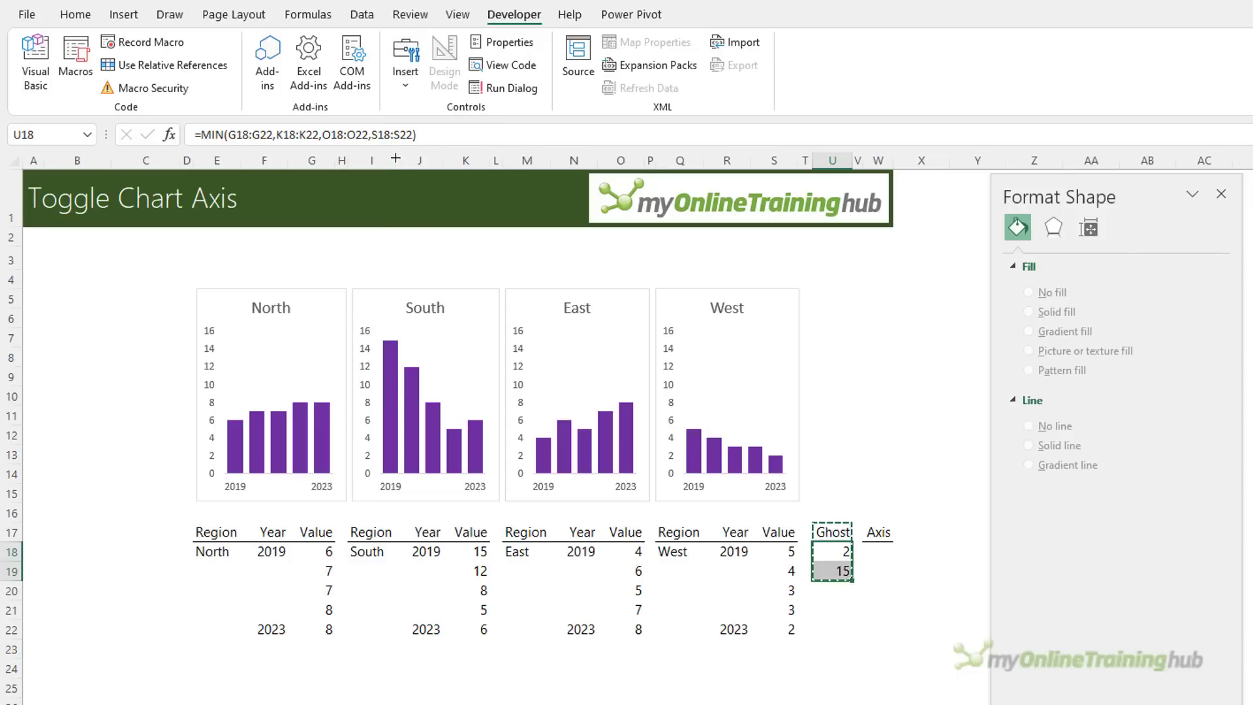
key(alt)
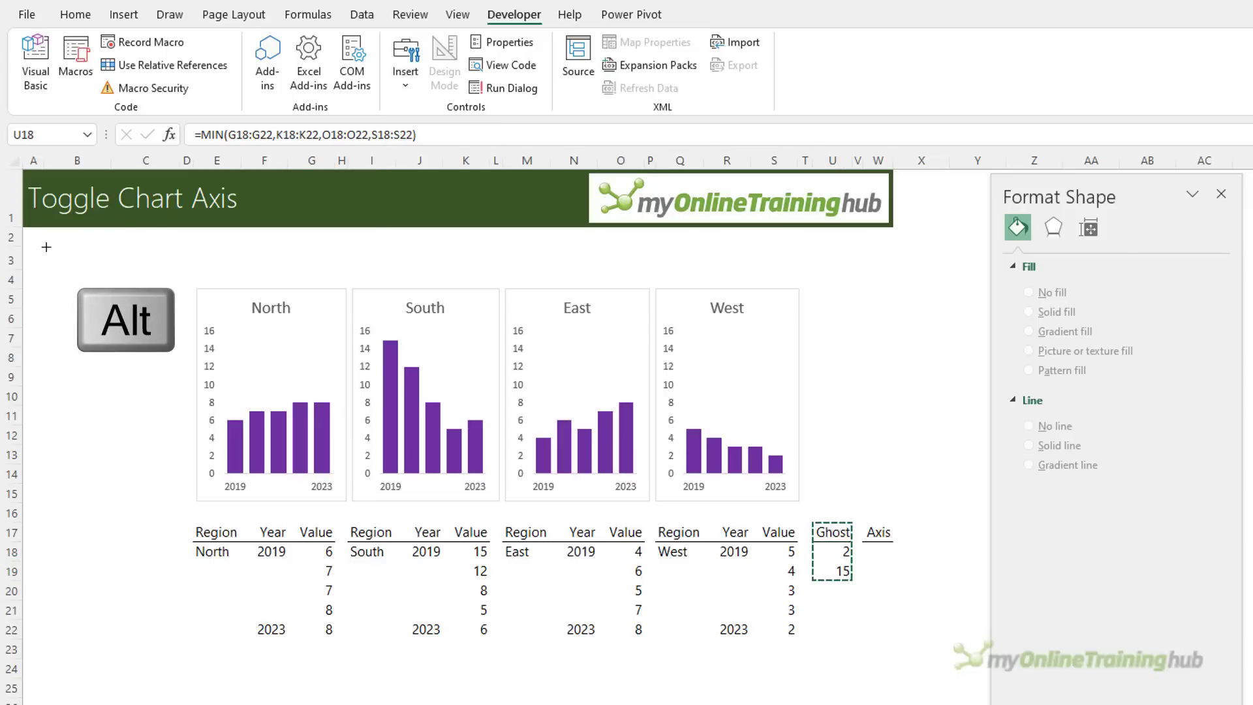
drag(46, 247, 180, 270)
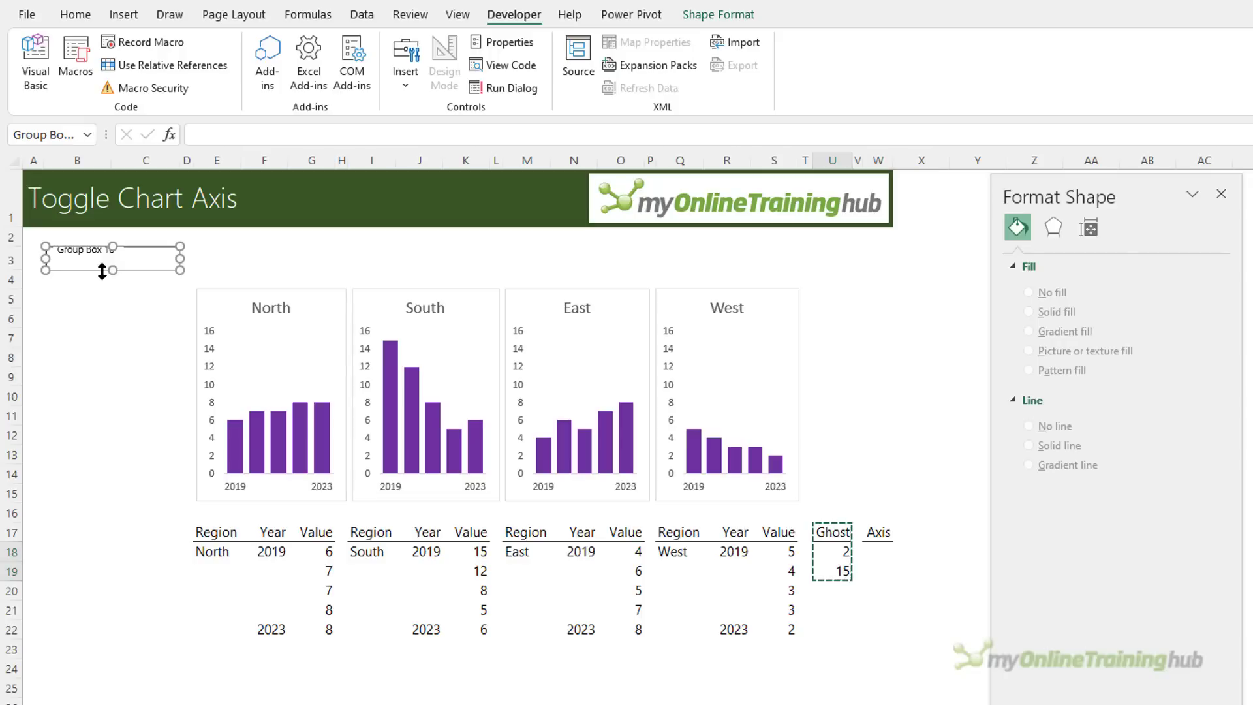
mouse_move(41, 258)
mouse_down()
mouse_move(28, 257)
mouse_move(42, 258)
mouse_up()
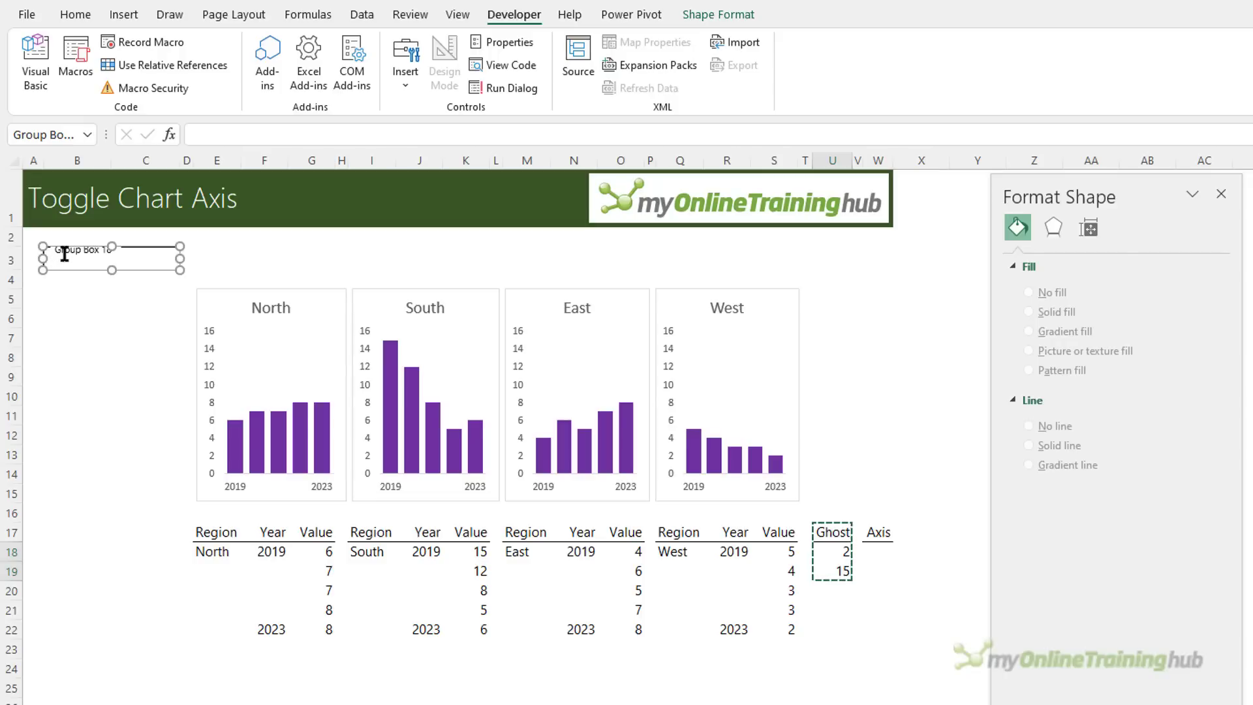
click(70, 252)
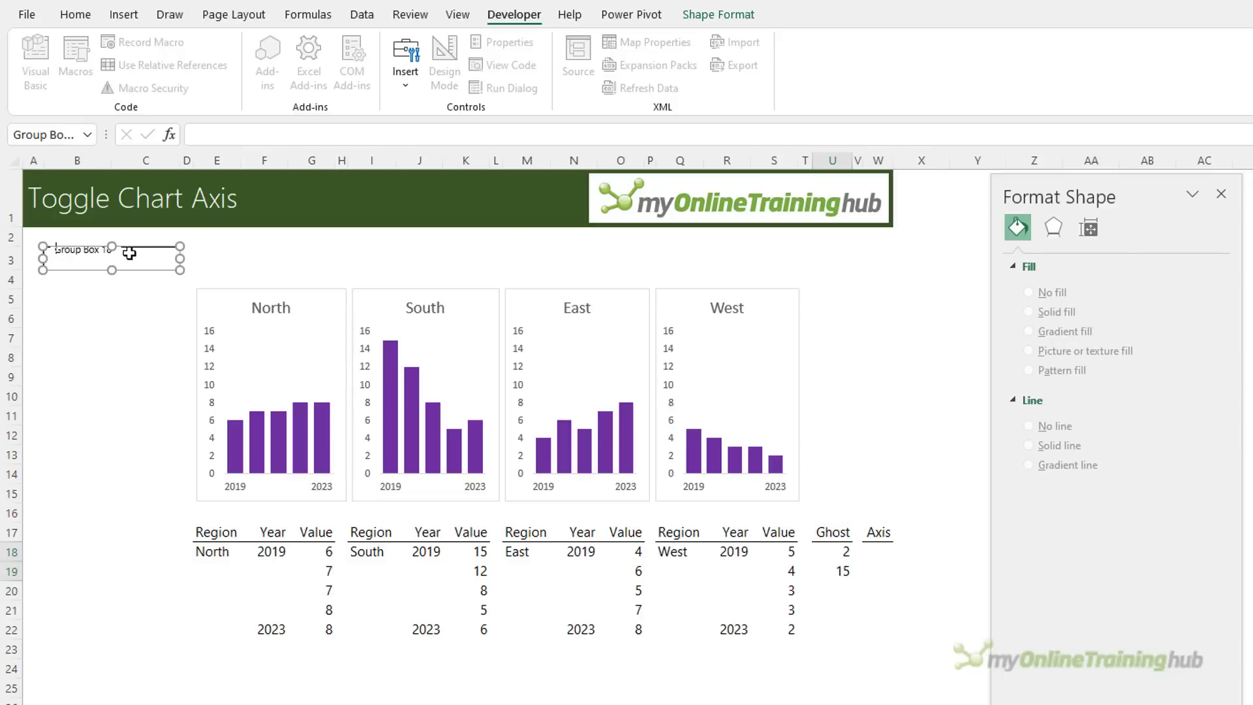
key(ctrl+a)
key(BackSpace)
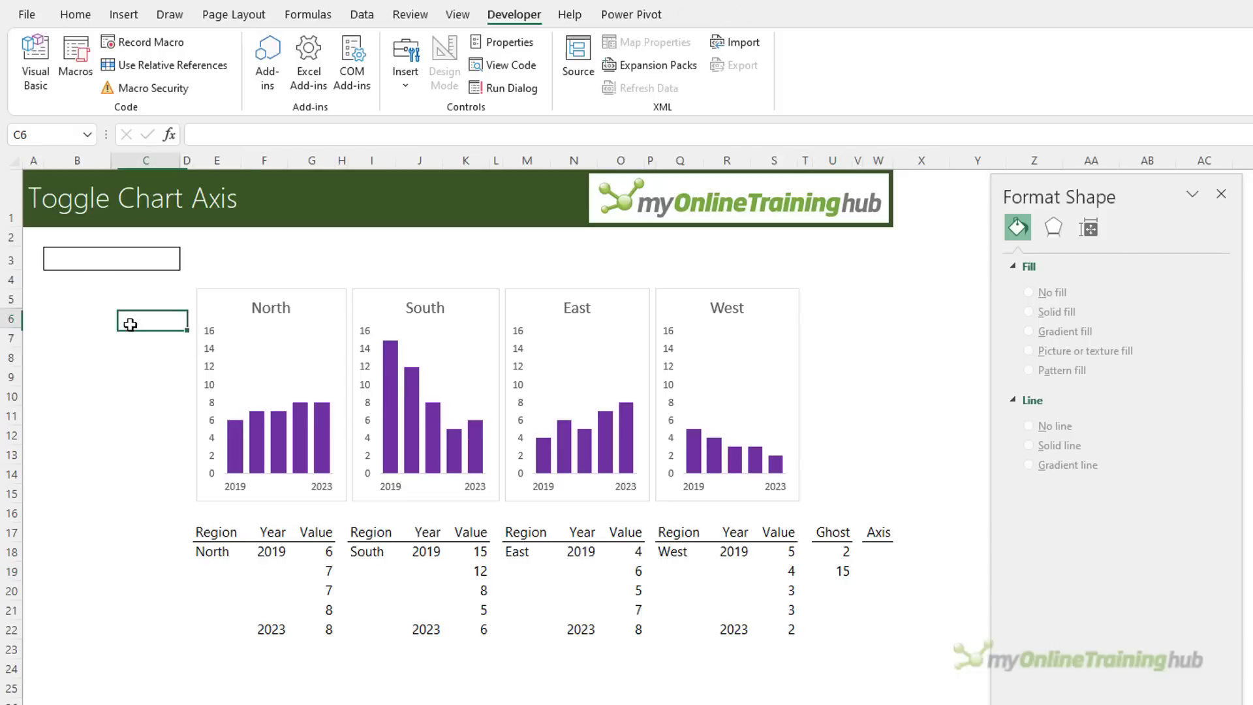
Step: Draw an option button inside the group box and label it 'Same Axis'
click(399, 77)
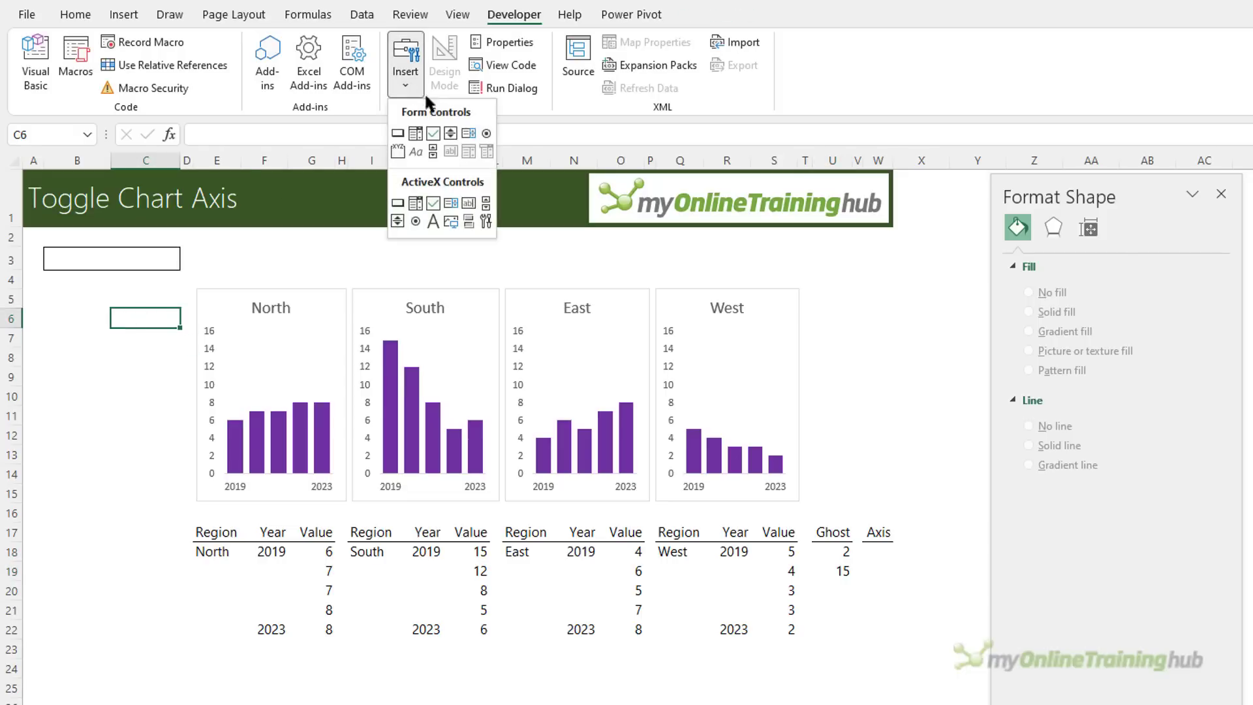
click(486, 133)
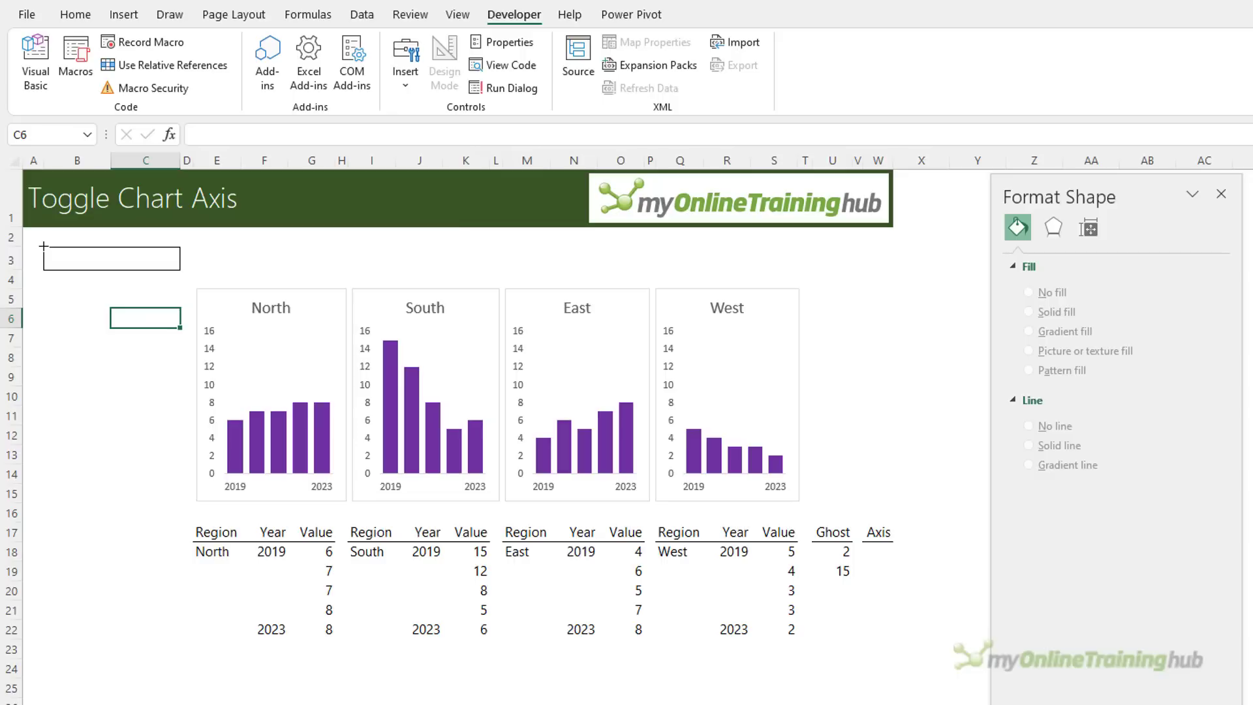
drag(43, 246, 111, 269)
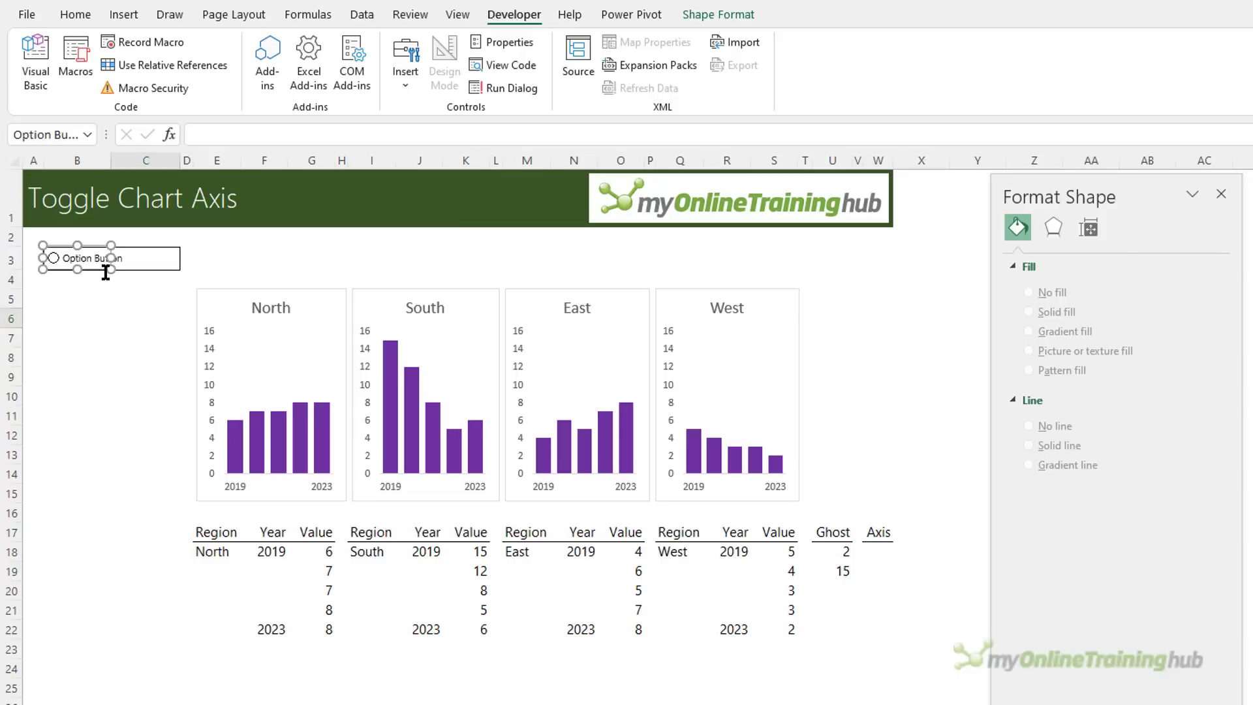
click(70, 257)
key(ctrl+a)
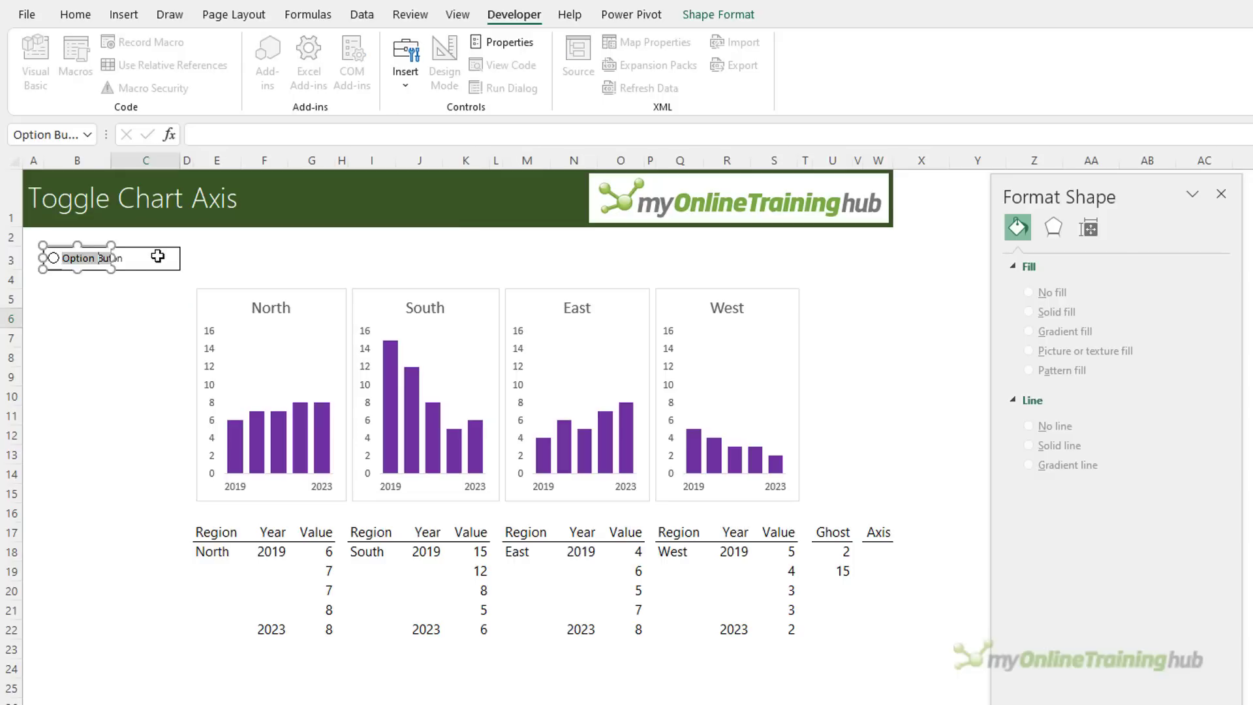
text(Same Axis)
click(108, 299)
Step: Copy the button to its right and relabel the copy 'Own Axis'
ctrl+click(103, 261)
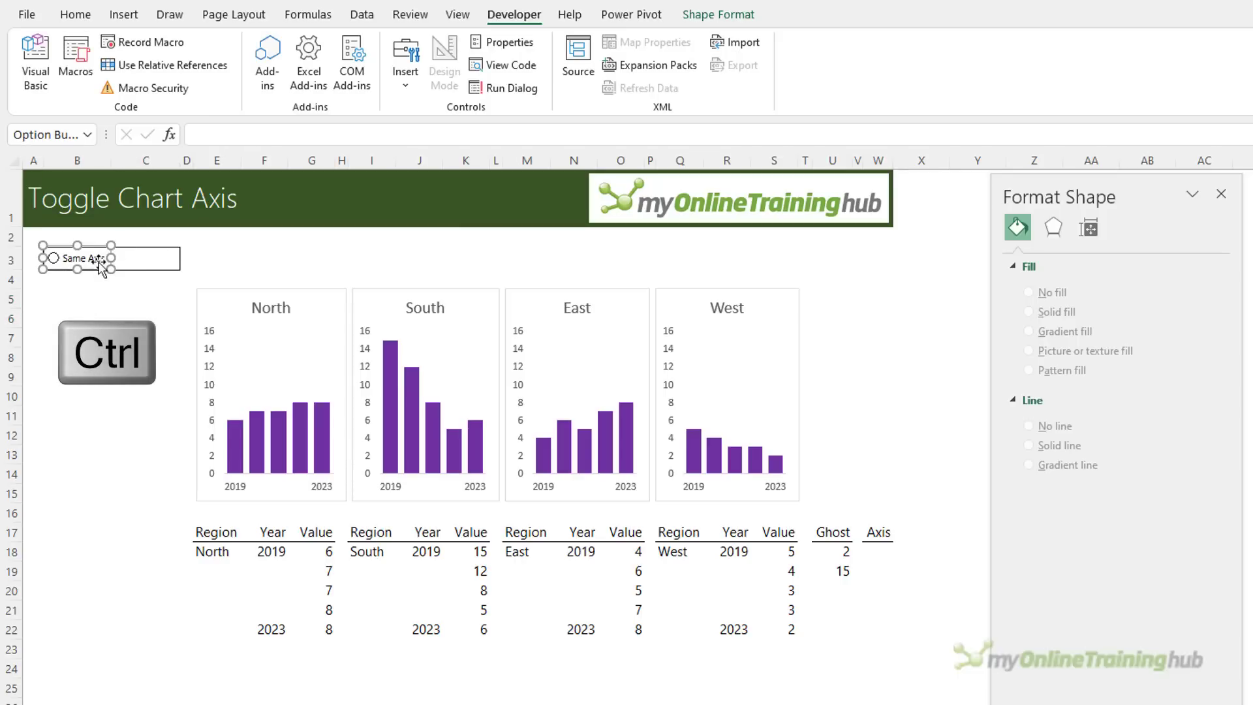
mouse_move(99, 267)
mouse_down()
mouse_move(171, 276)
mouse_move(97, 270)
mouse_up()
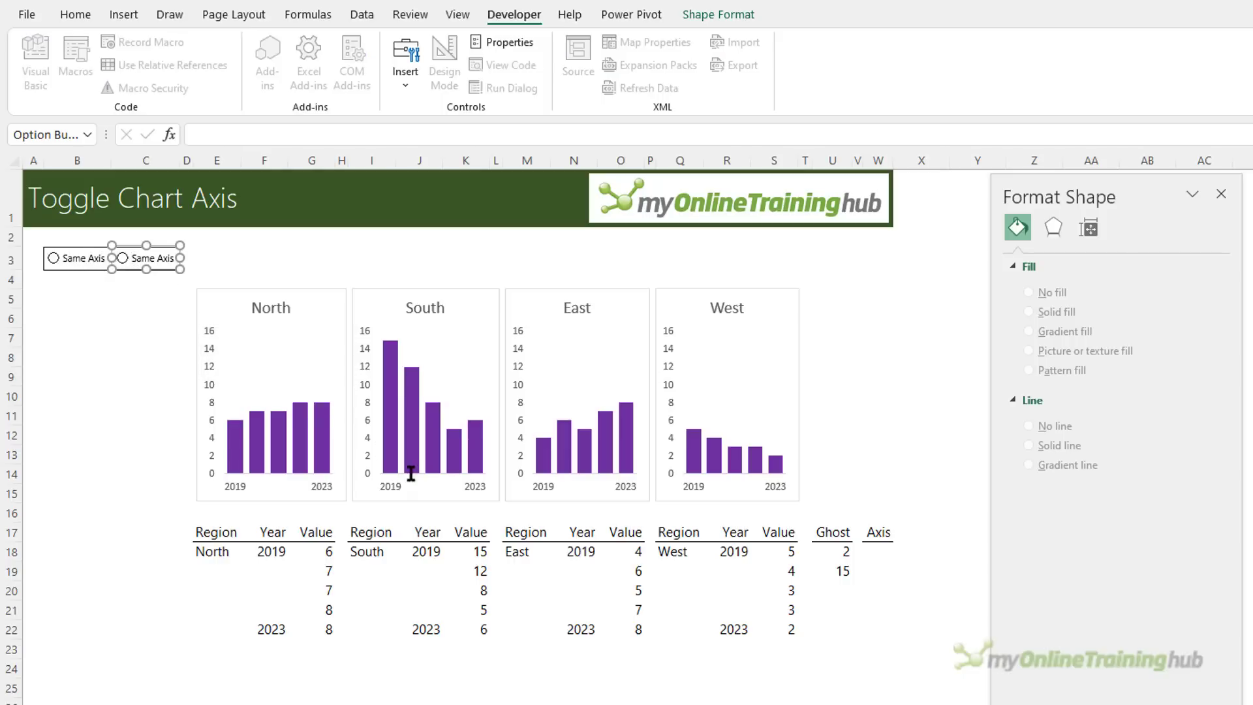
key(Delete)
key(Delete)
key(Delete)
key(Delete)
key(Delete)
text(Own)
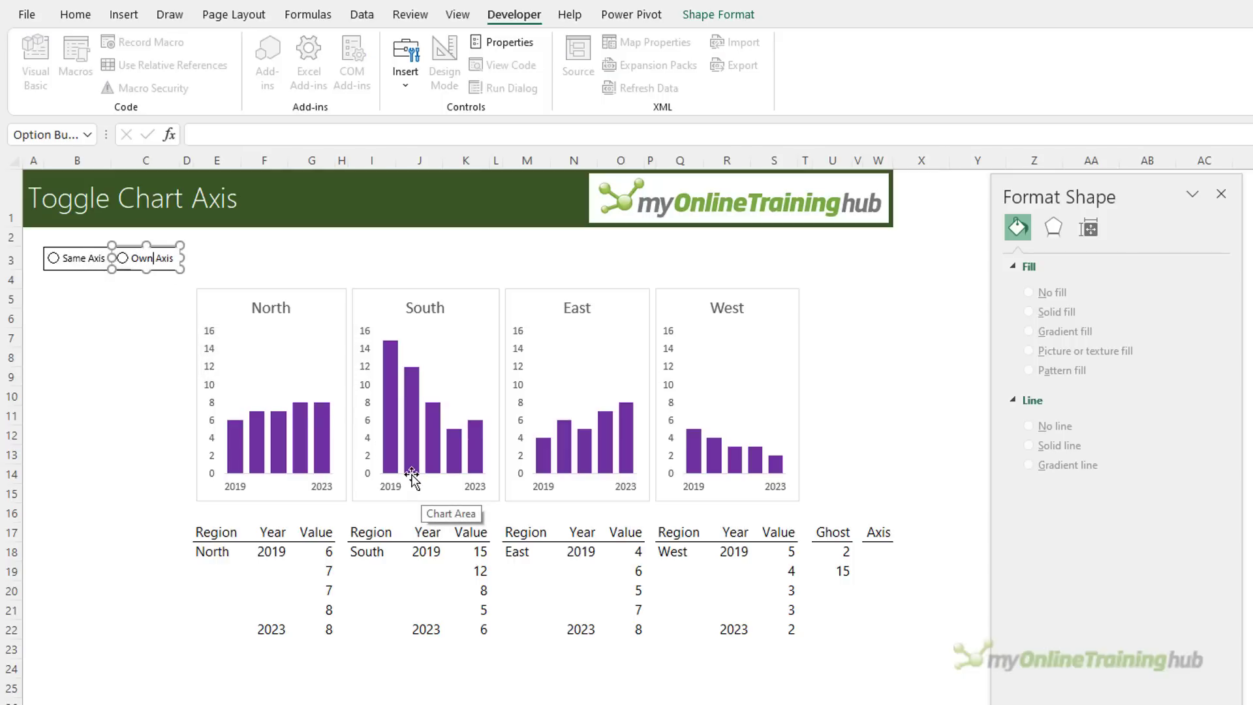
click(151, 382)
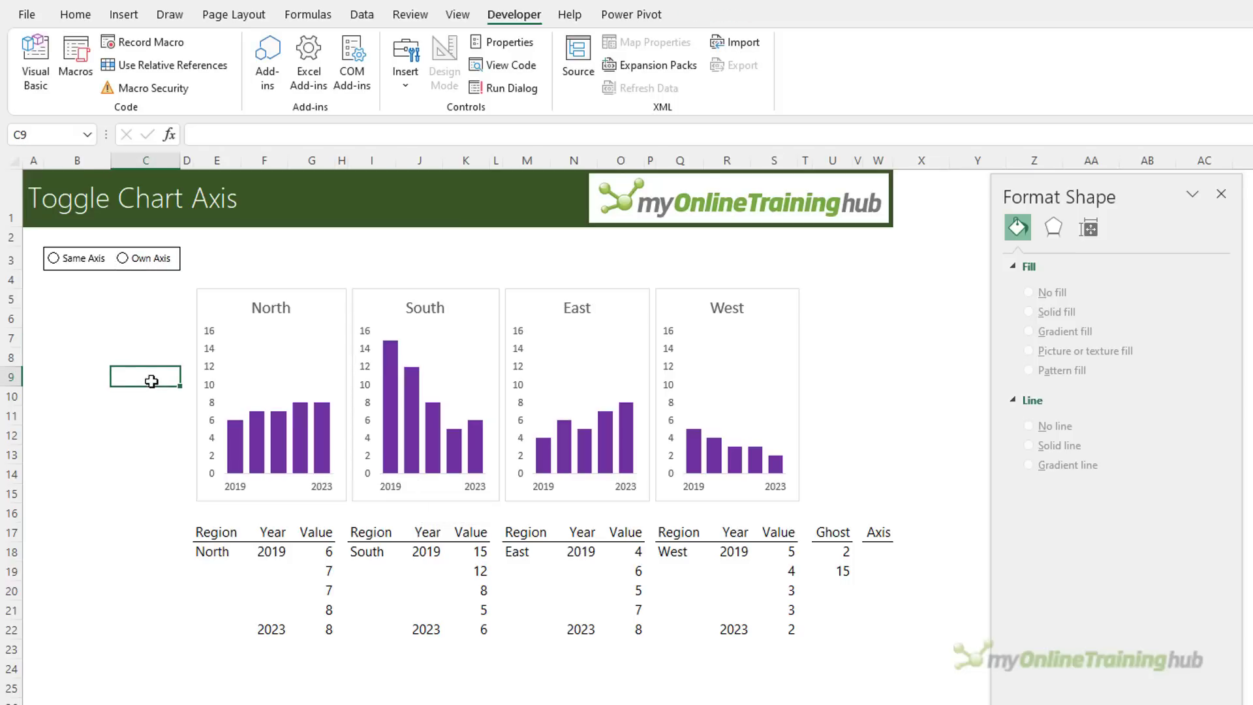
Step: Link the option buttons to cell $W$18, then test Same Axis (1) and Own Axis (2)
right_click(90, 261)
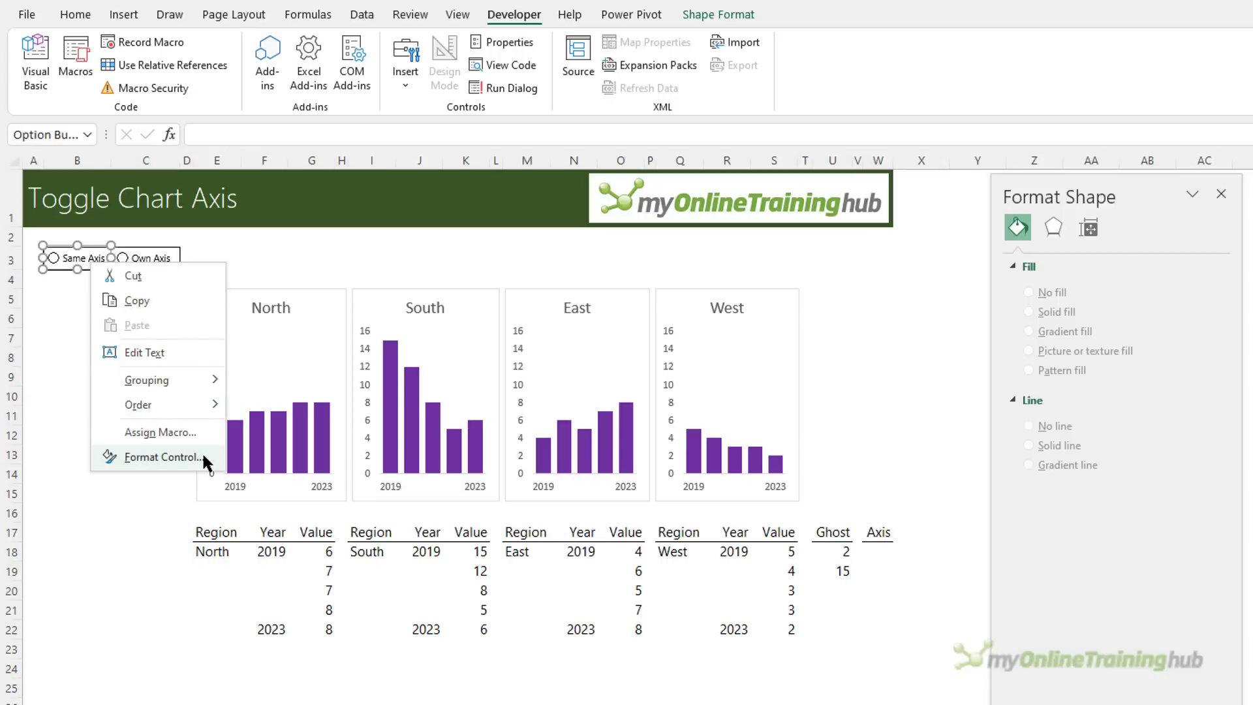
click(203, 457)
click(336, 379)
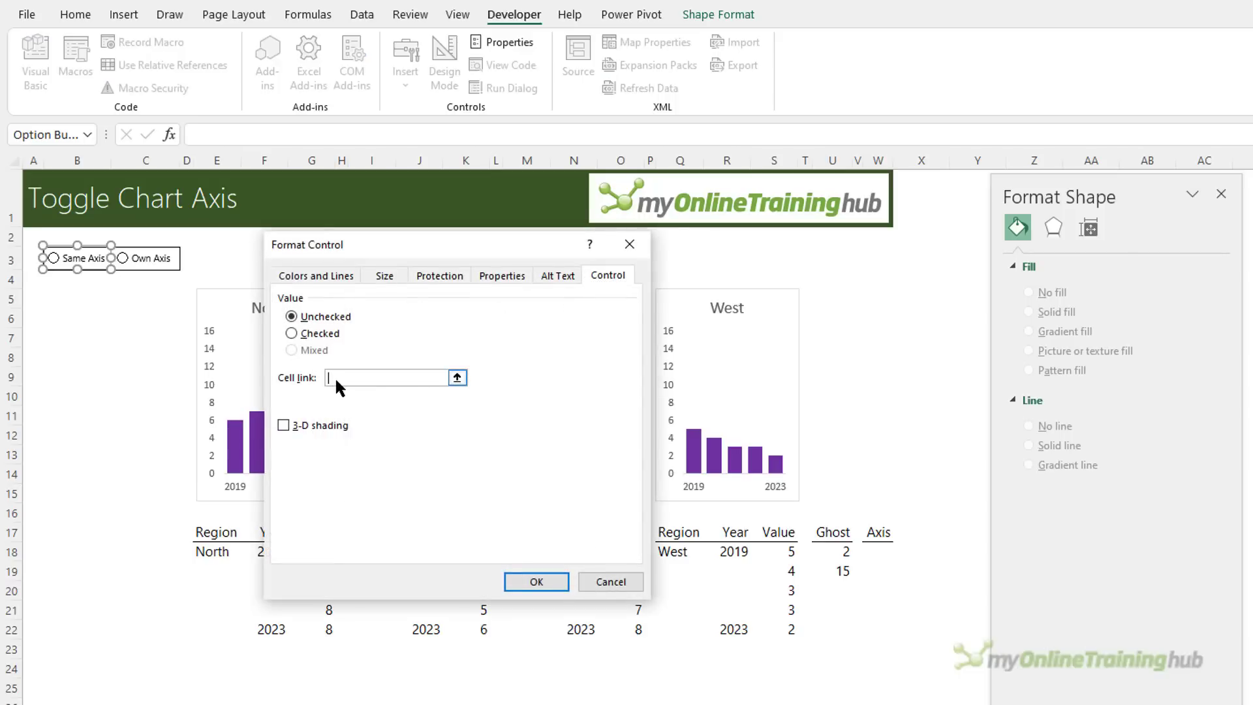
click(885, 549)
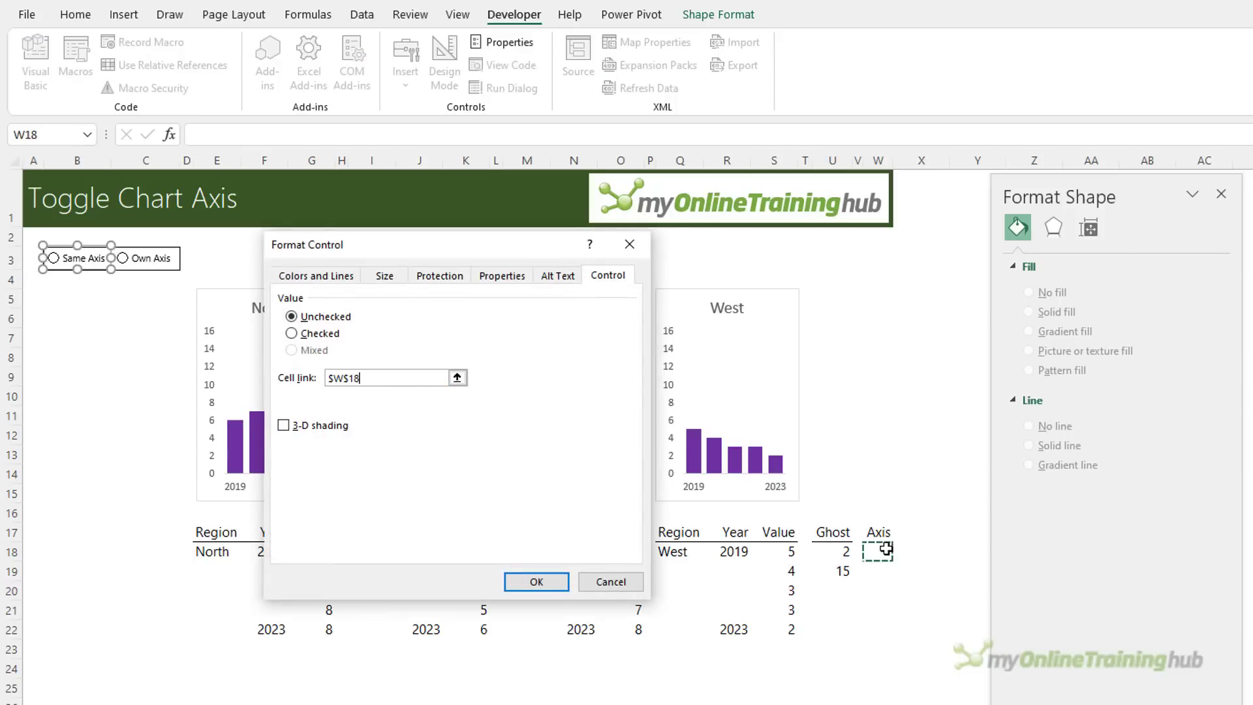
click(554, 582)
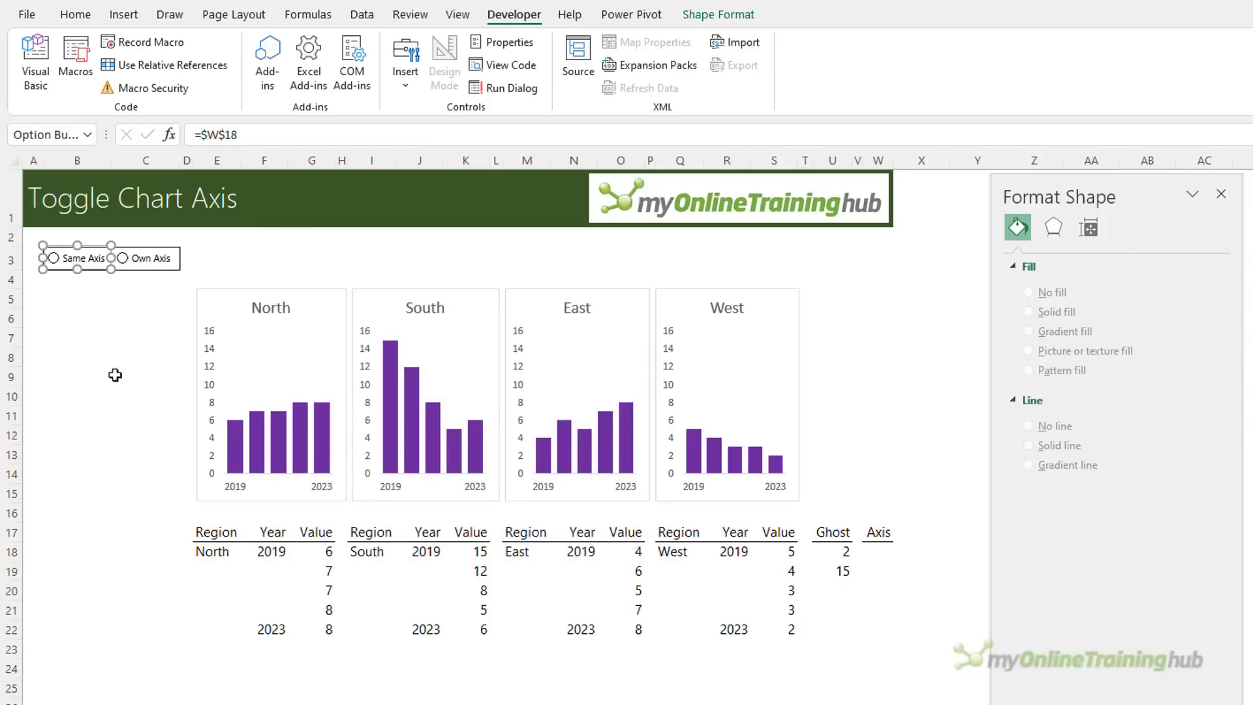
click(91, 344)
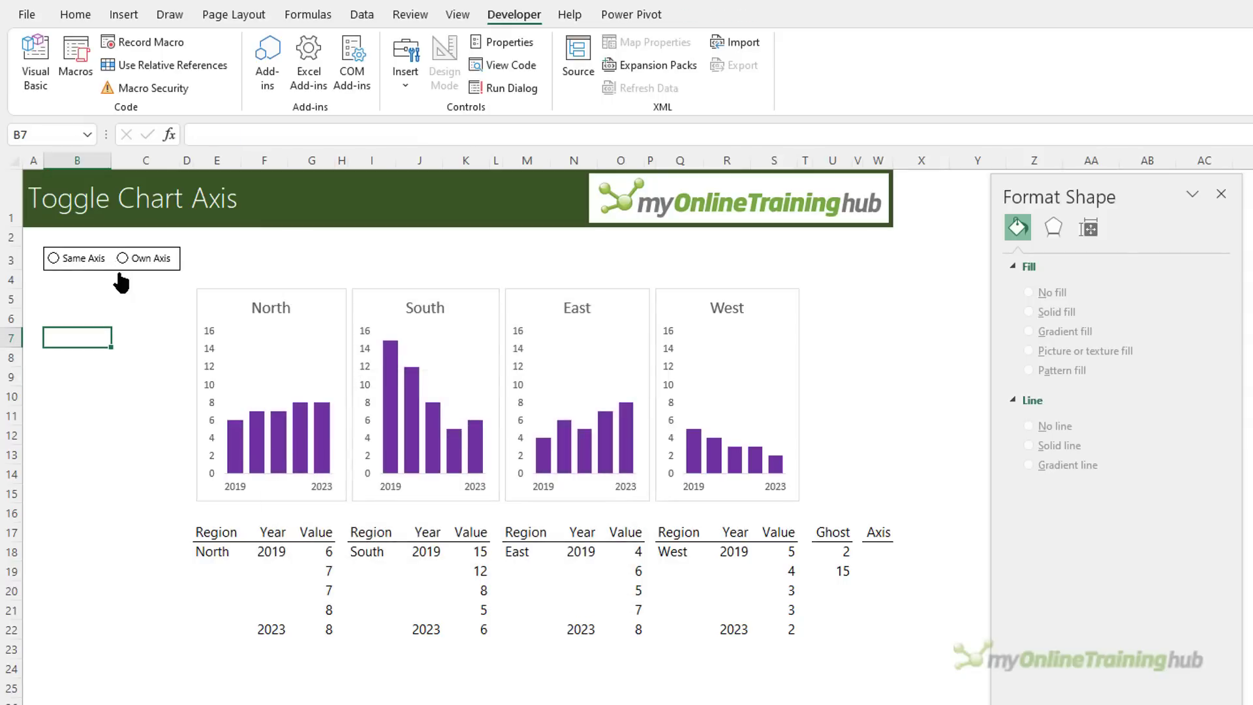
click(64, 259)
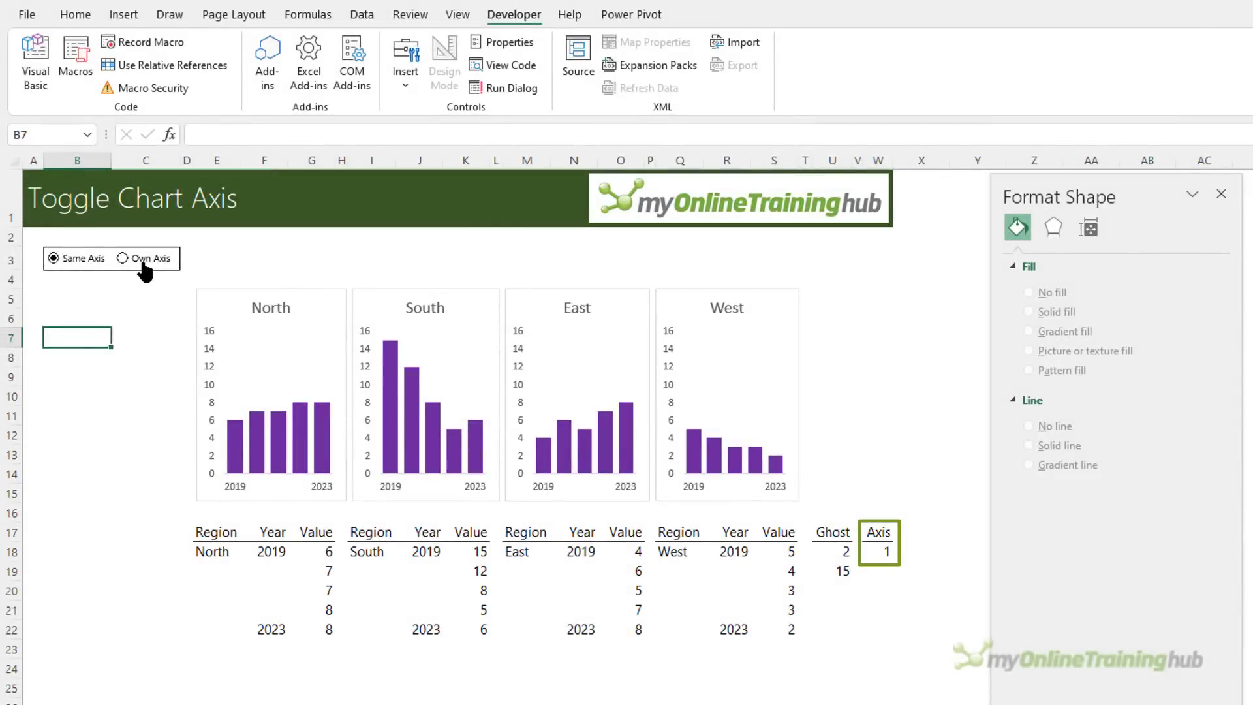
click(145, 264)
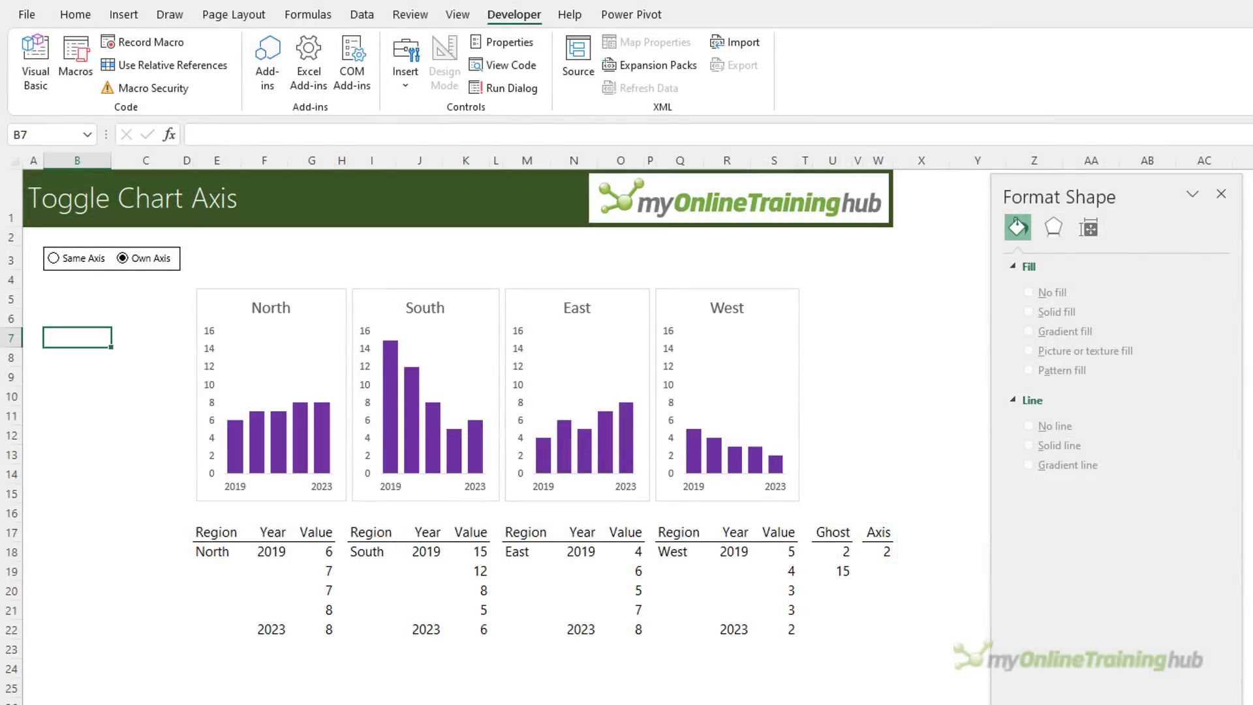
Step: Wrap the U18 formula as =IF(W18=2,0,MIN(...)) so it returns 0 under Own Axis
click(834, 555)
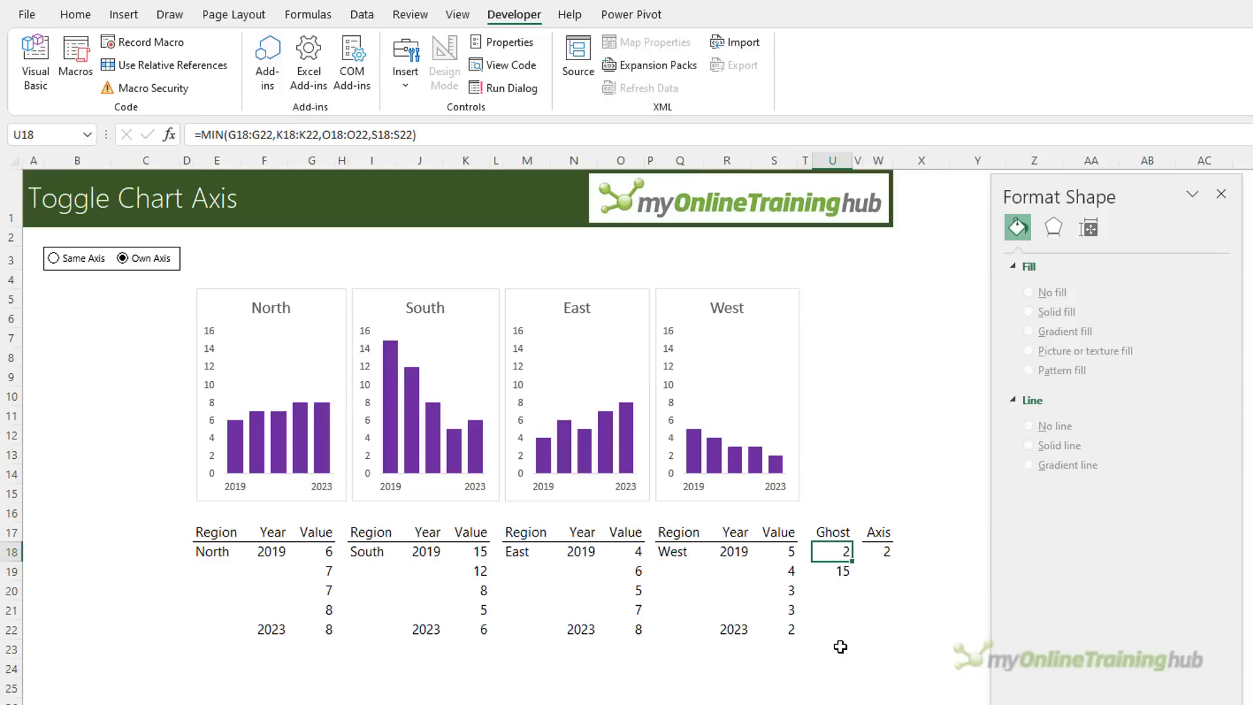
click(197, 136)
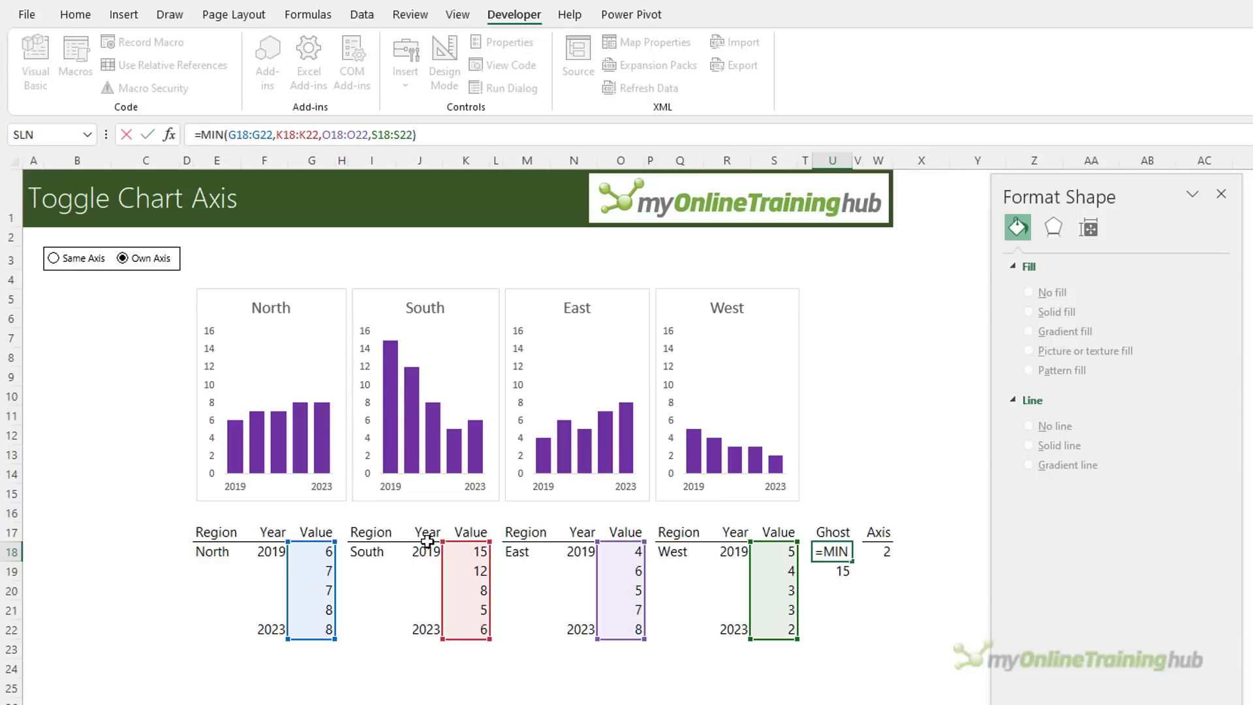
text(IF()
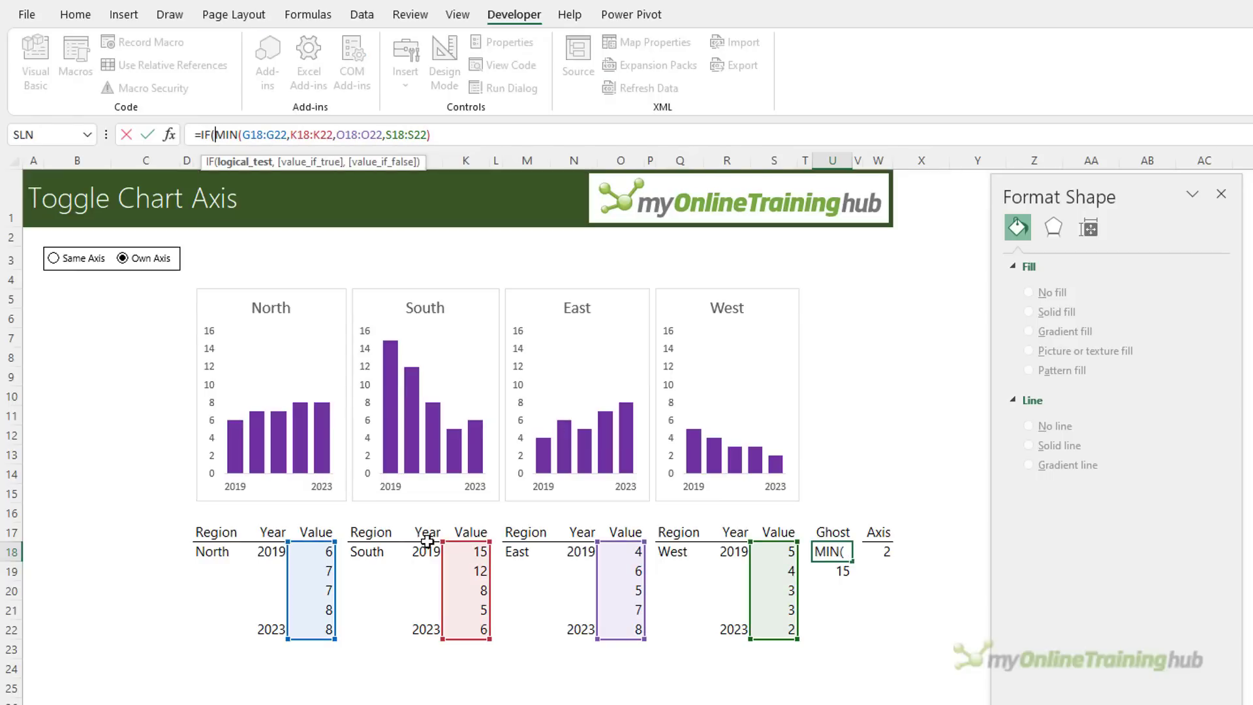
click(877, 551)
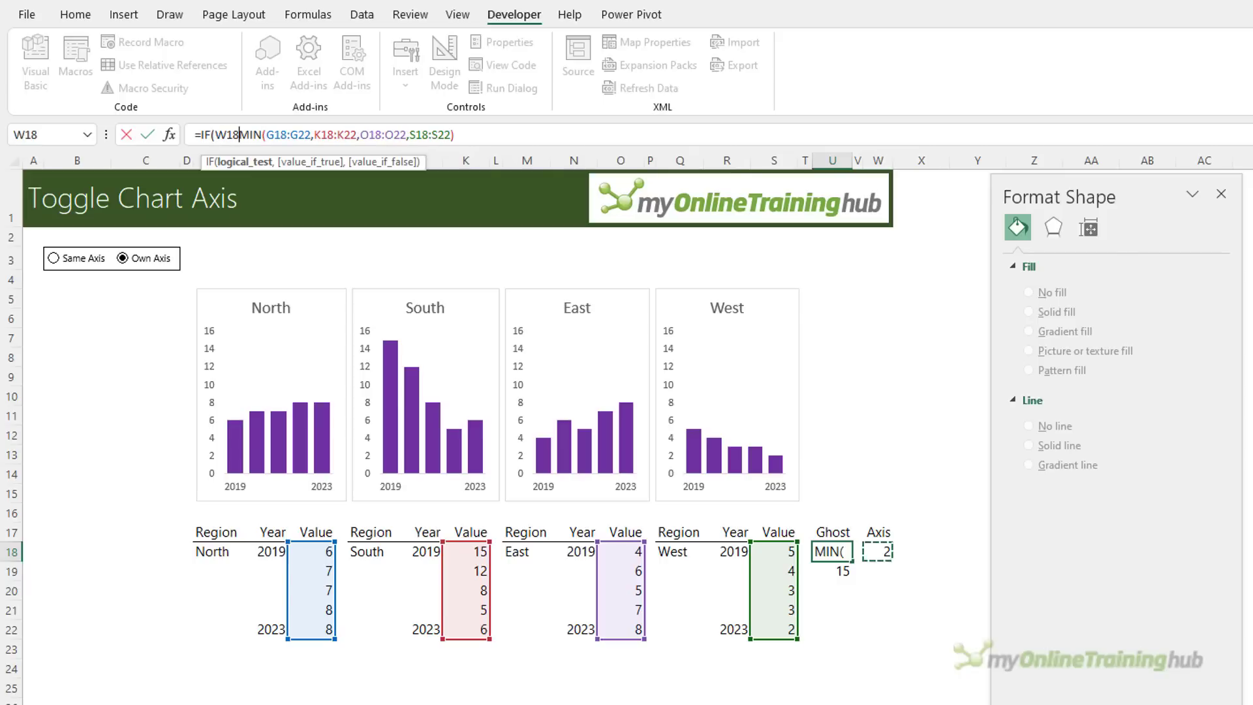
text(=)
text(2,)
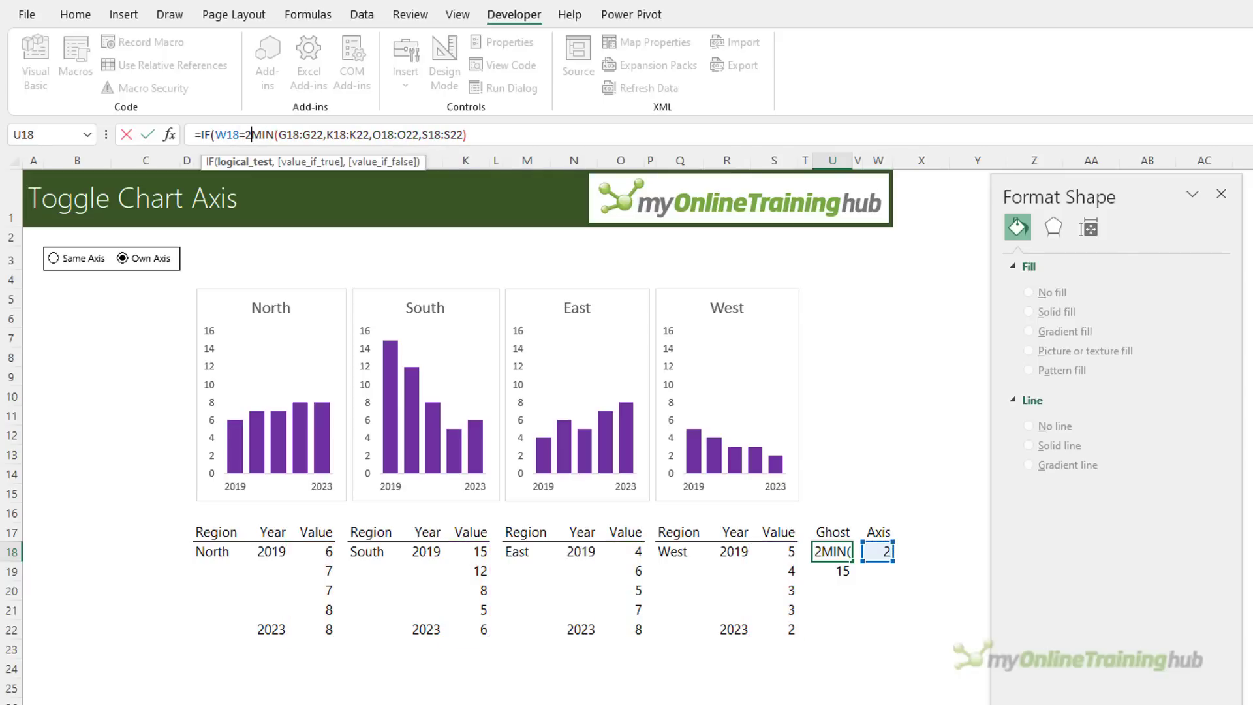
text(0,)
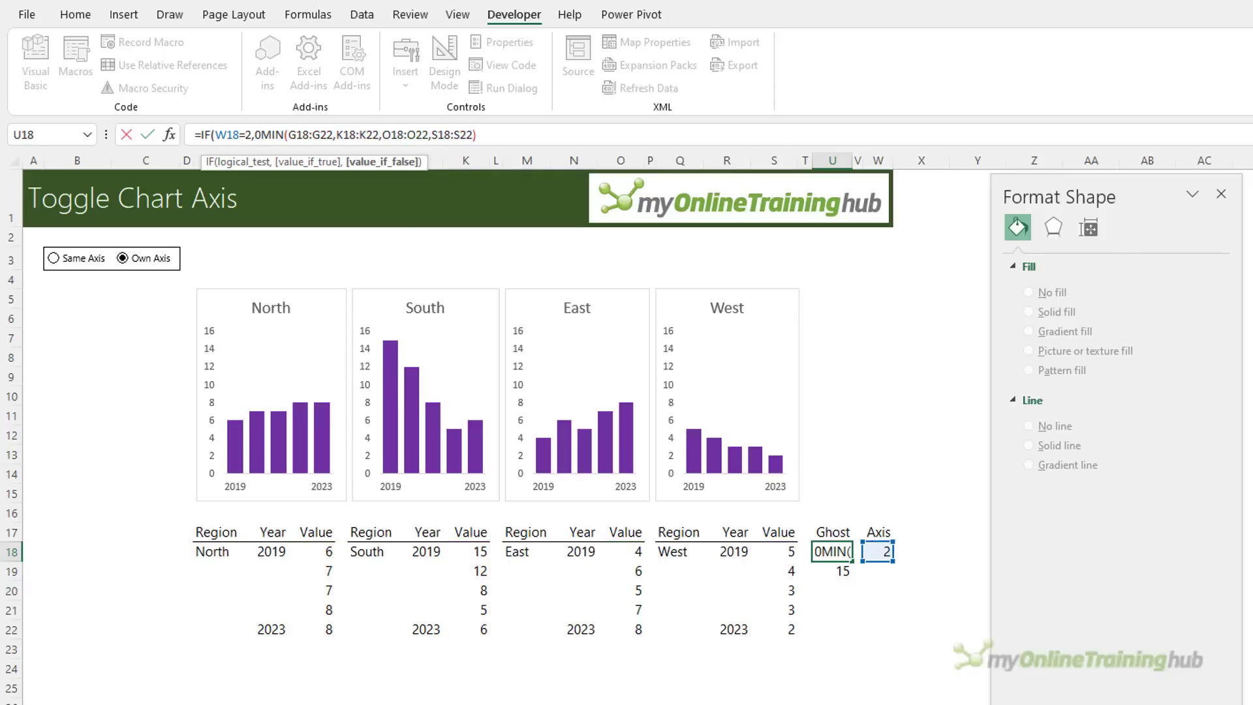
click(495, 131)
text())
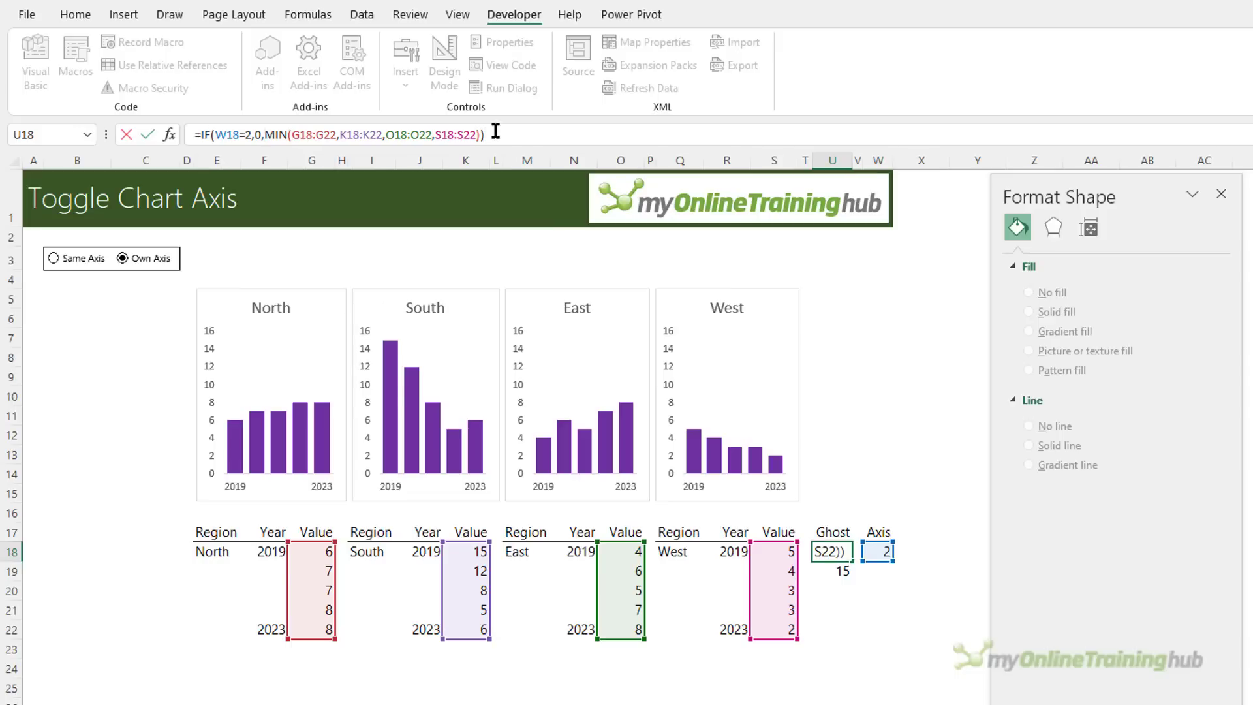
key(Return)
key(F2)
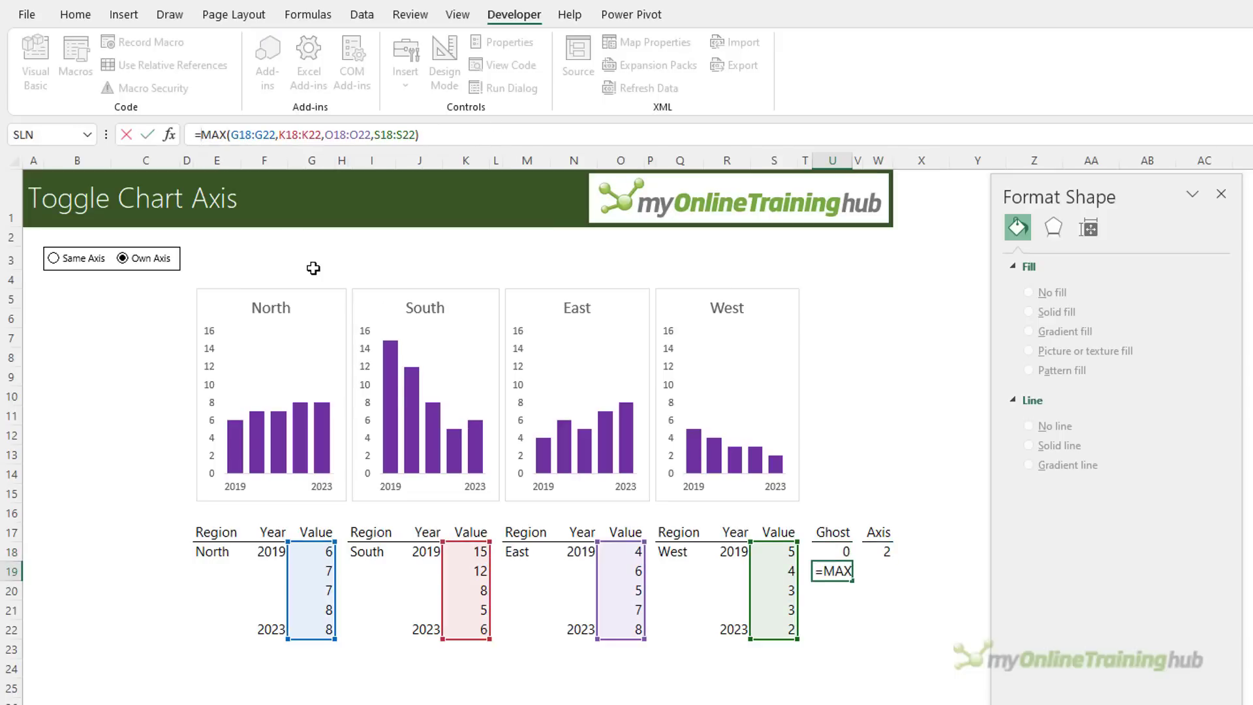
Step: Wrap the U19 formula as =IF(W18=2,0,MAX(...)), rescaling the charts to 9, 16, 9 and 6
text(IF()
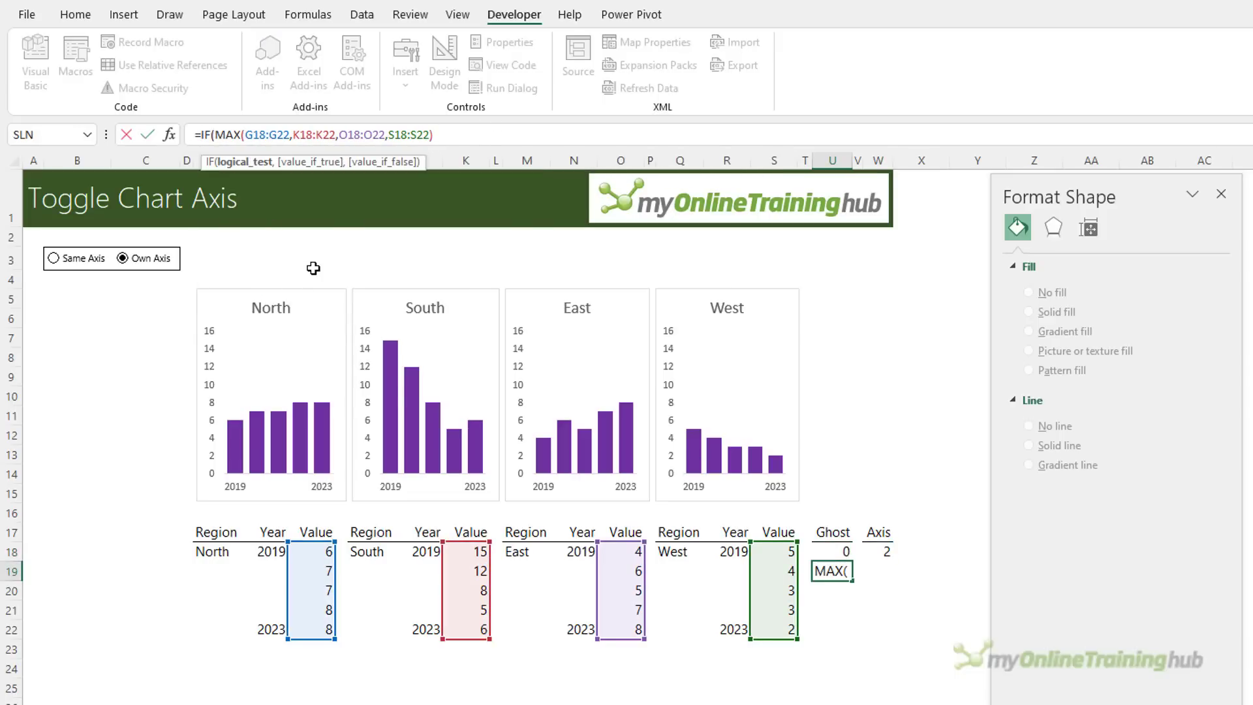
click(878, 551)
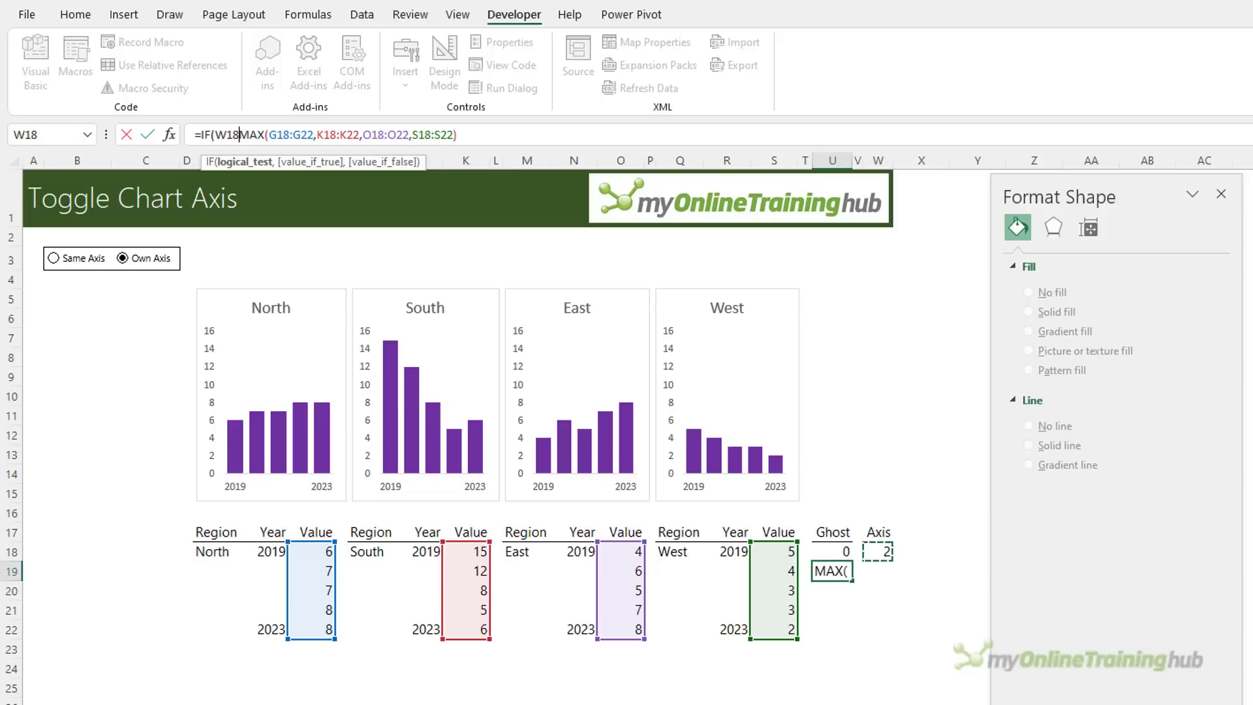
text(=2,)
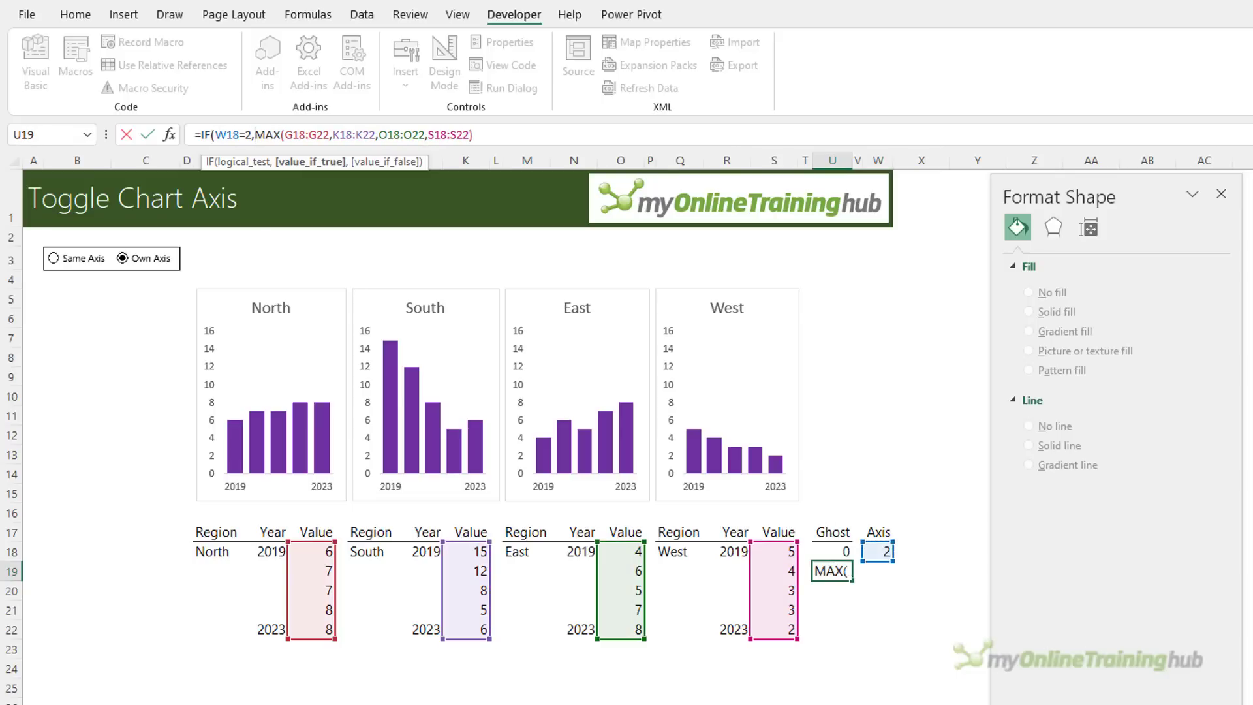
text(0,)
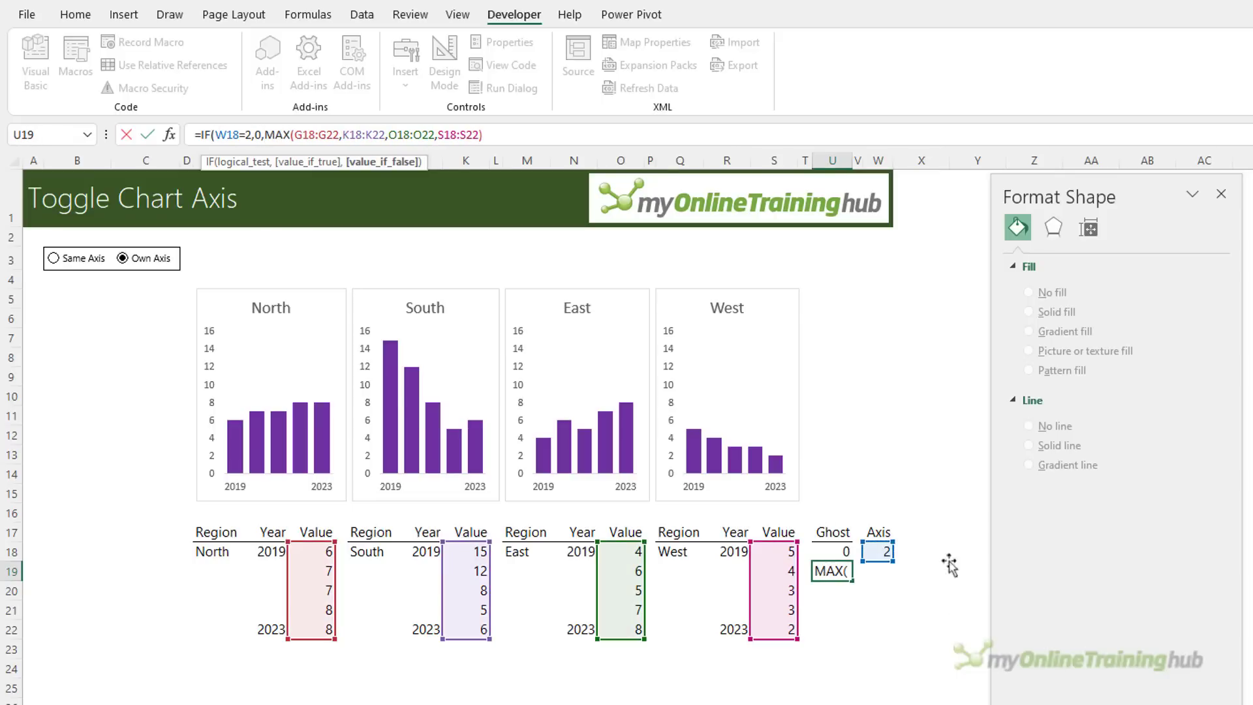
click(559, 131)
text())
key(ctrl+Return)
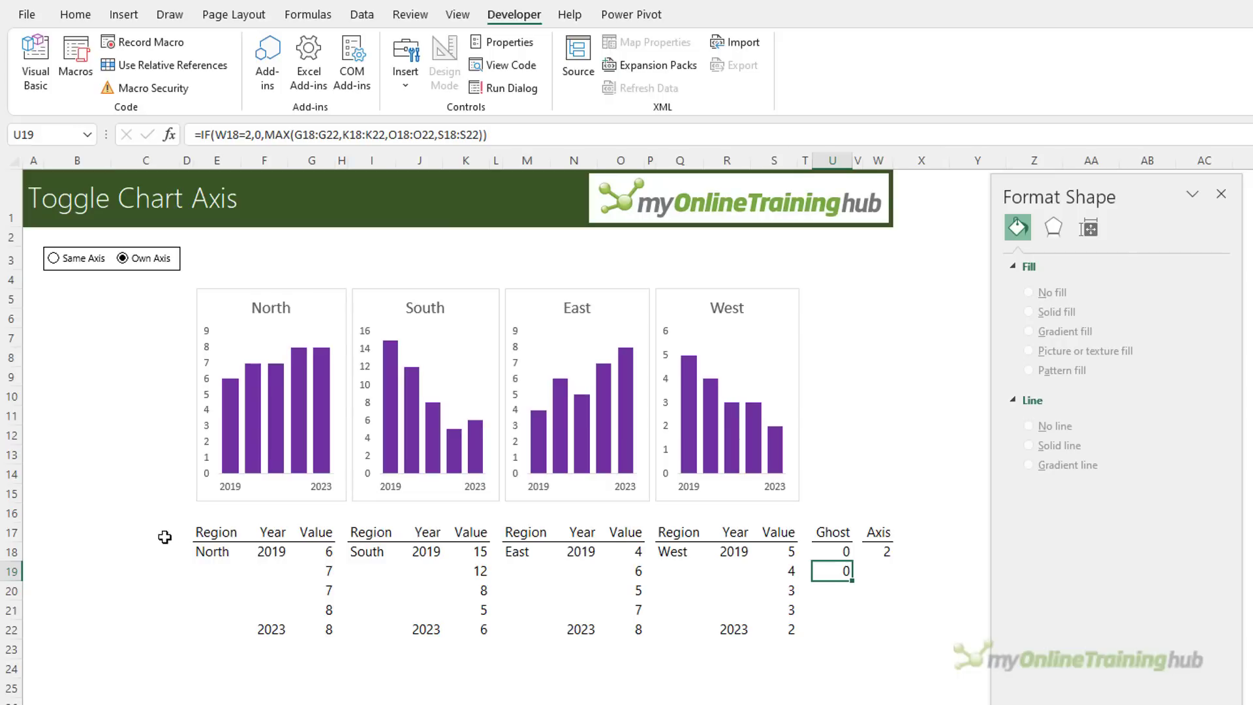
click(54, 258)
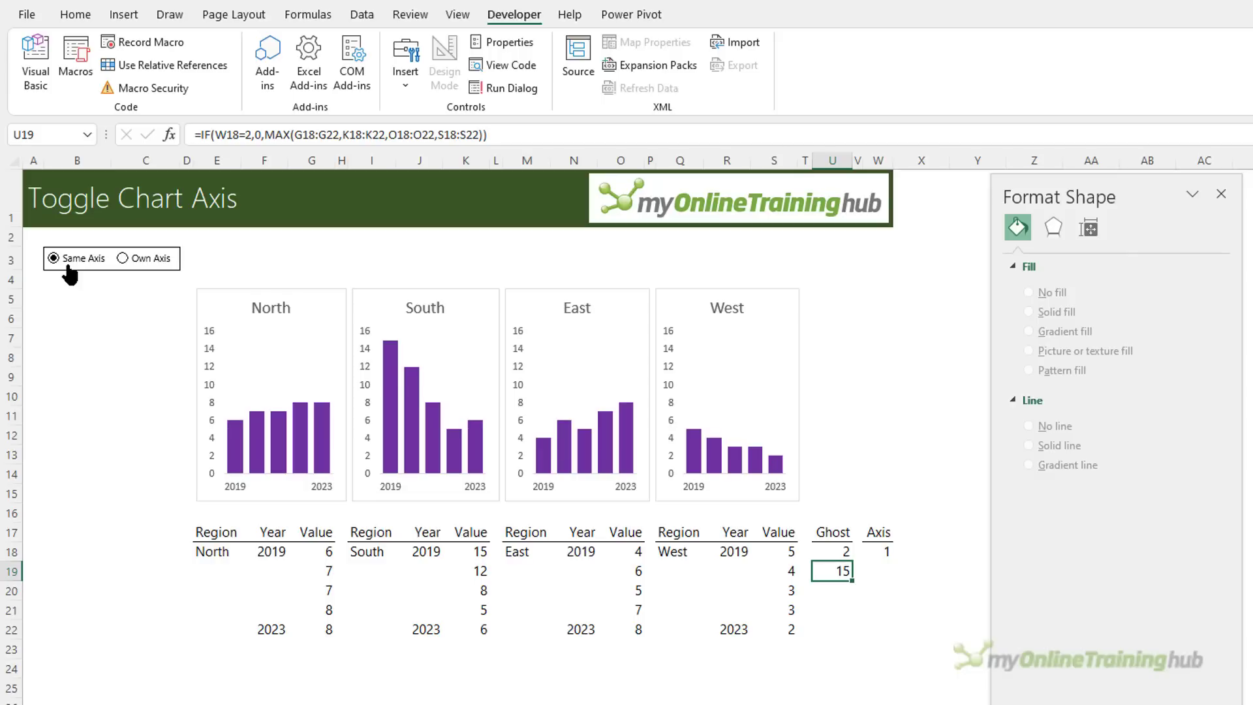
click(123, 259)
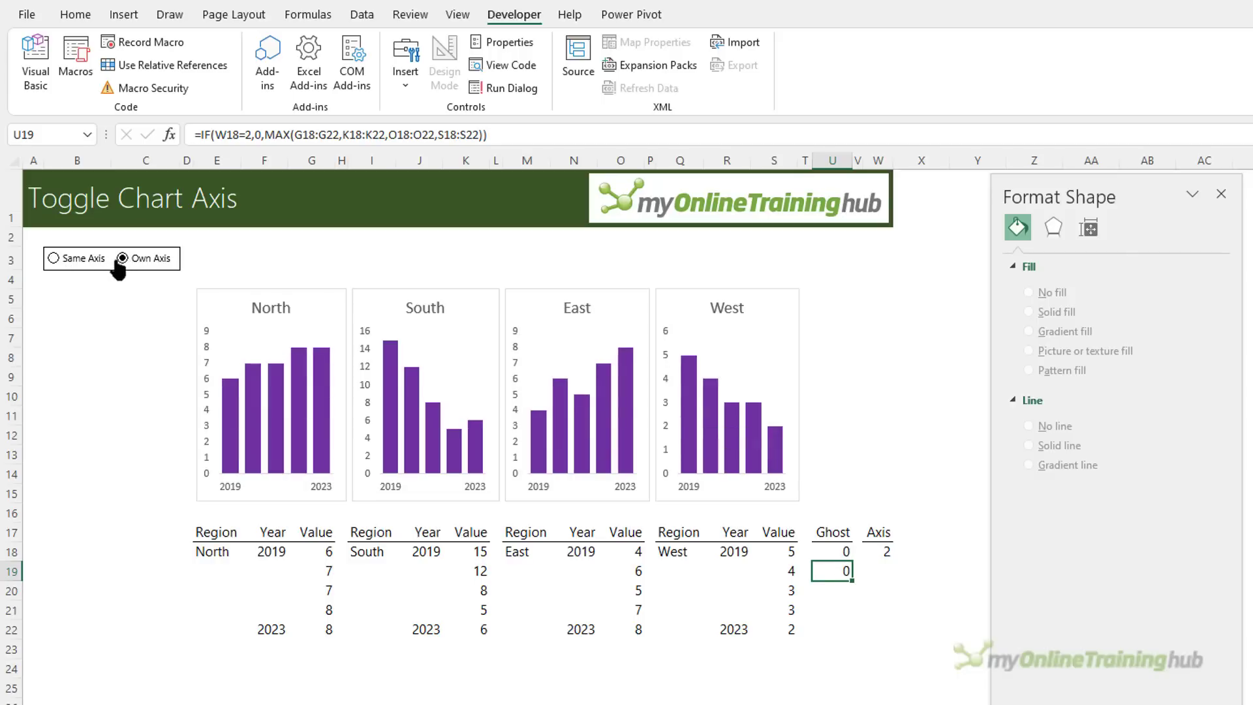
click(84, 260)
click(122, 260)
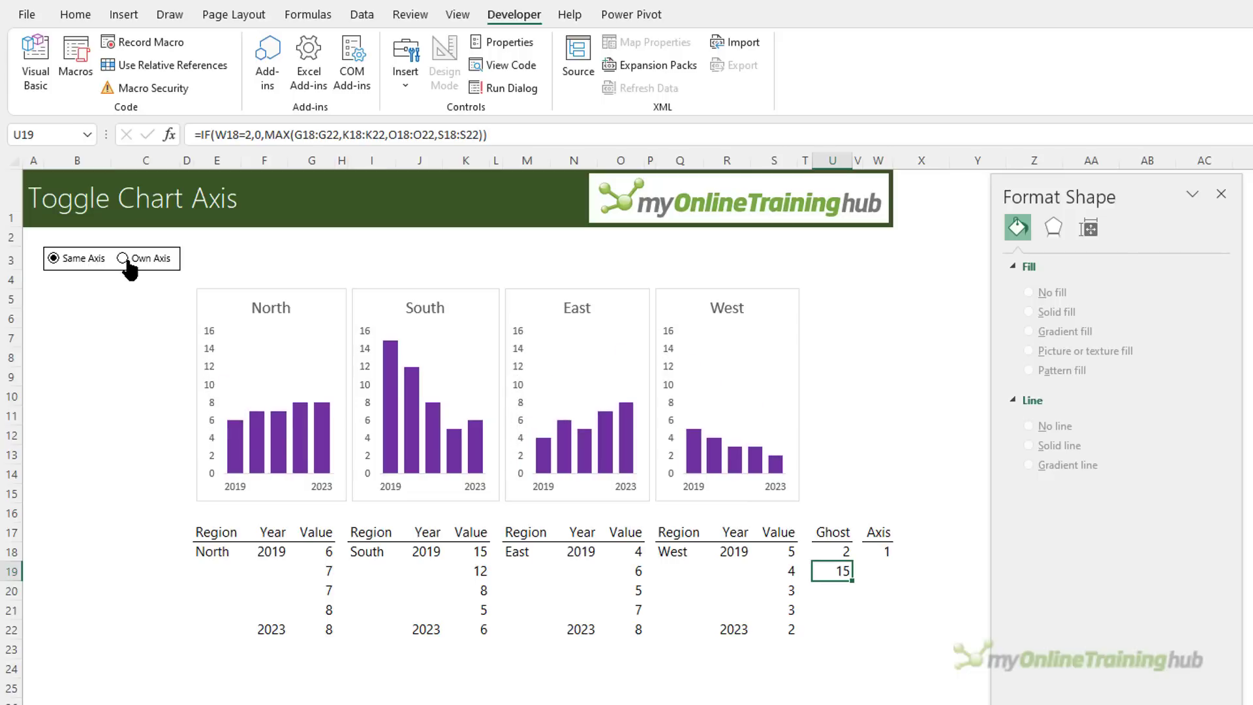
click(92, 264)
click(122, 259)
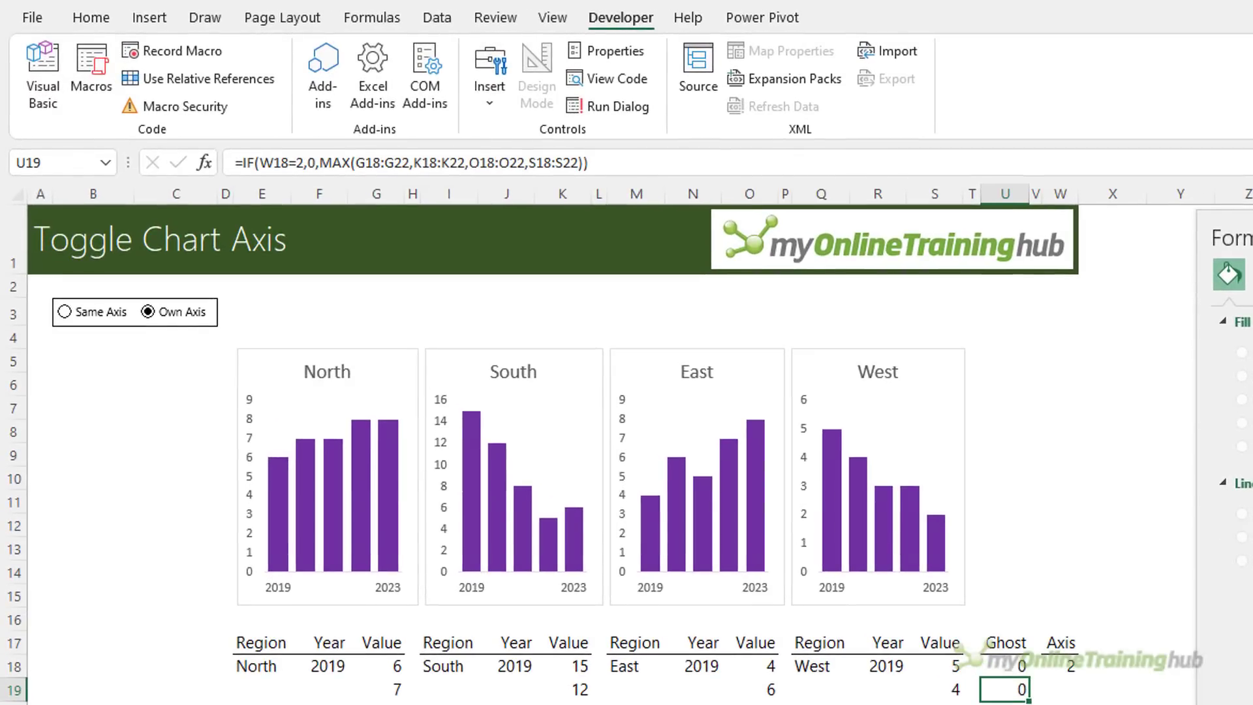
click(493, 96)
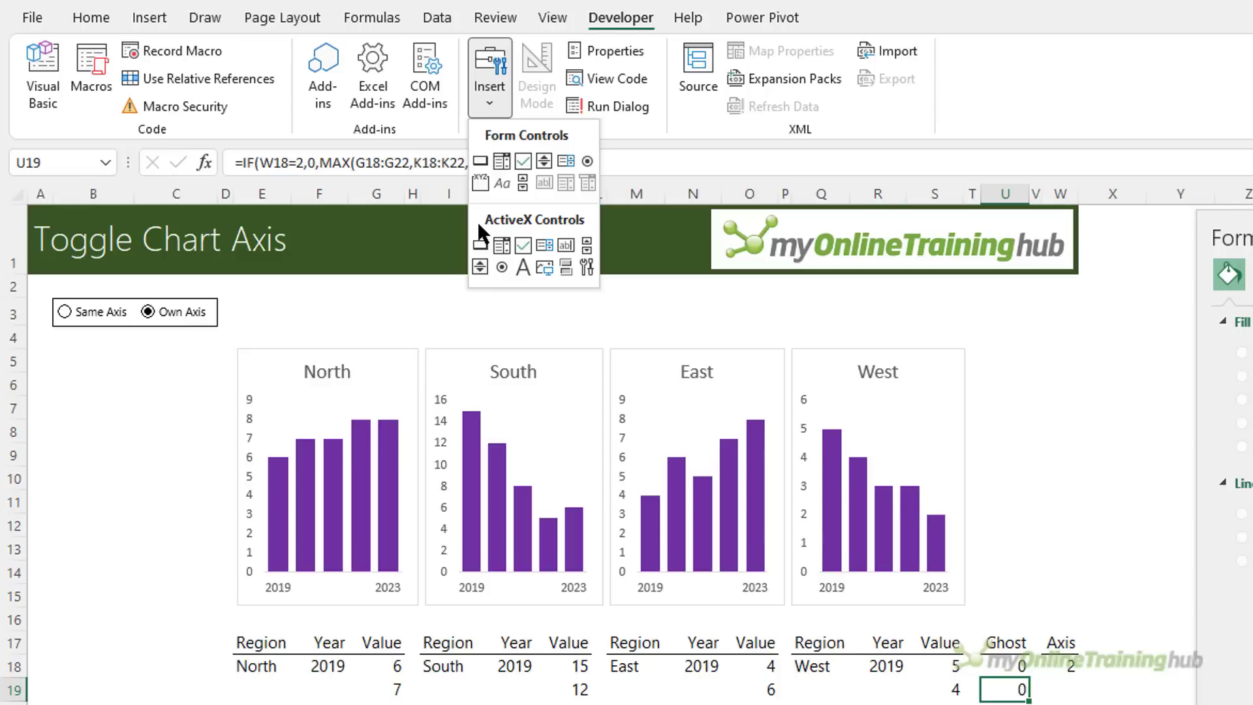
click(171, 391)
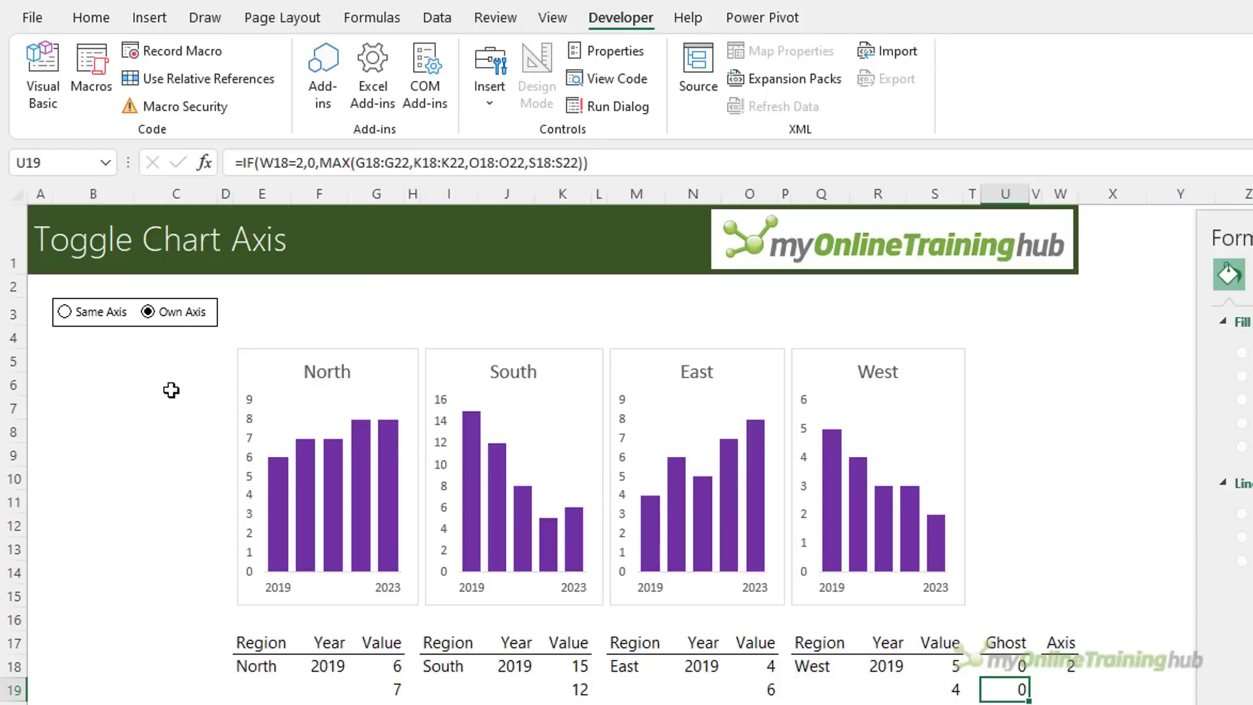
click(121, 319)
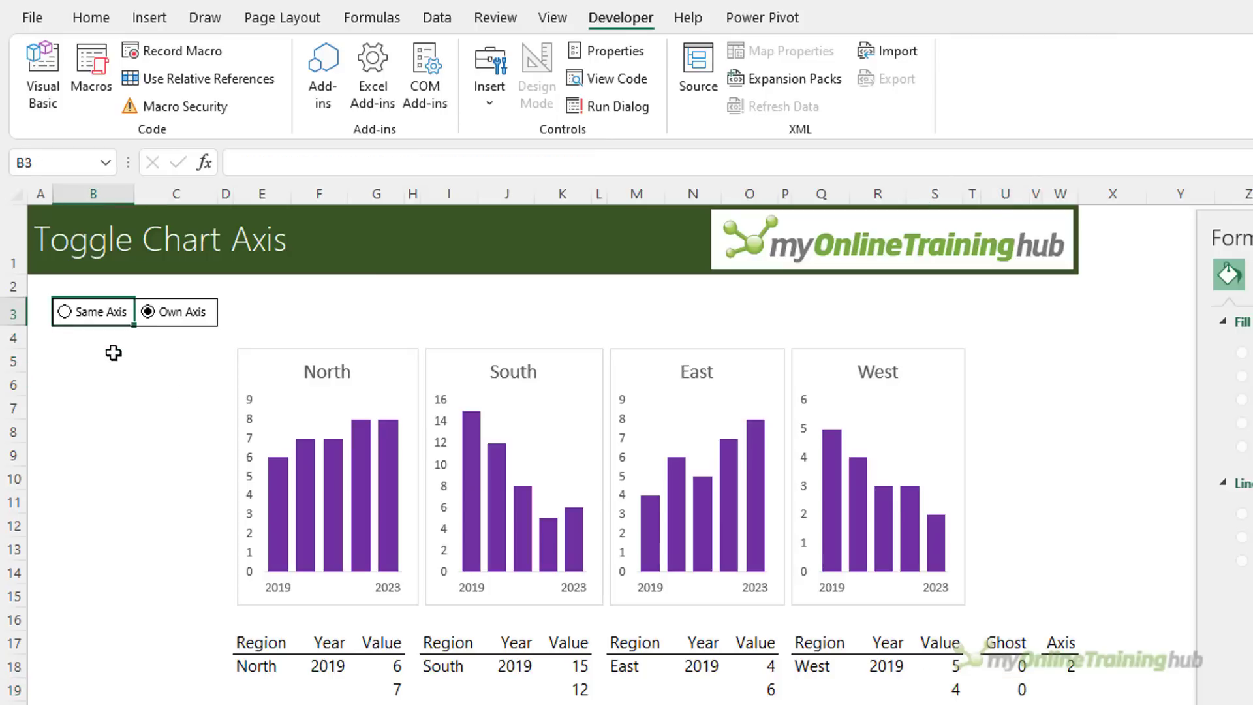
click(69, 20)
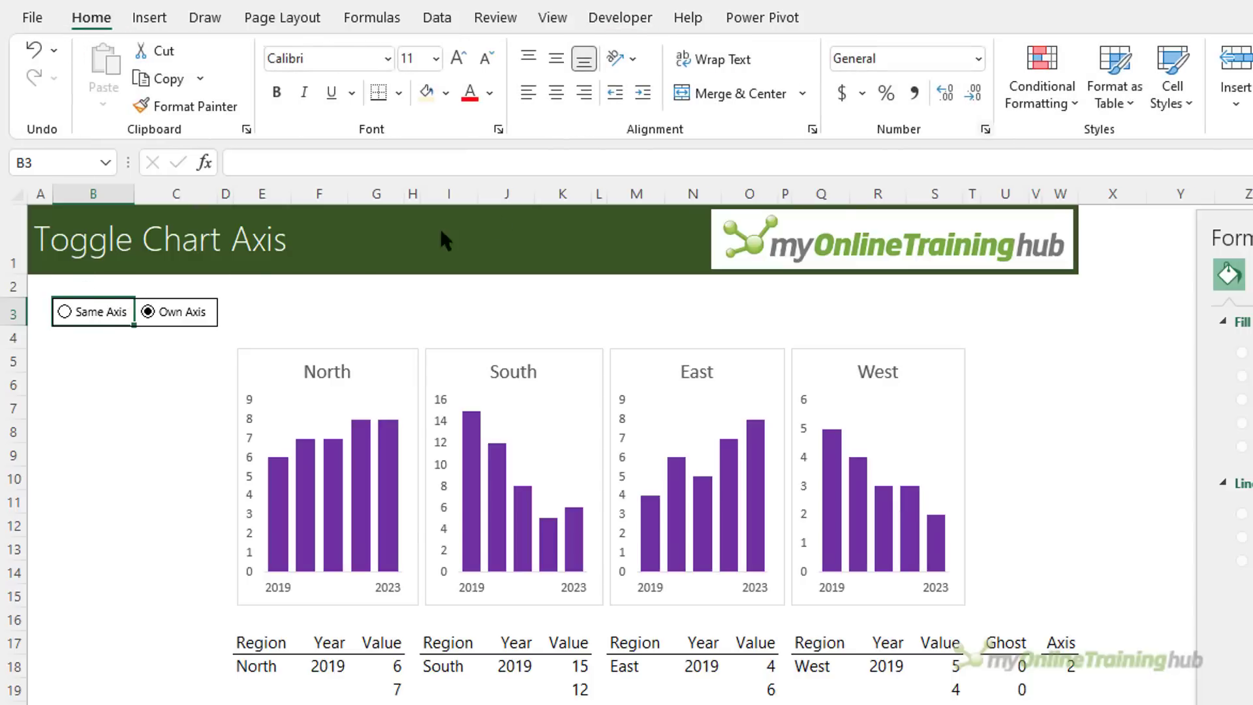
Step: Add a conditional formatting rule =$W$18=1 with gold fill to B3, then choose Same Axis
click(1033, 100)
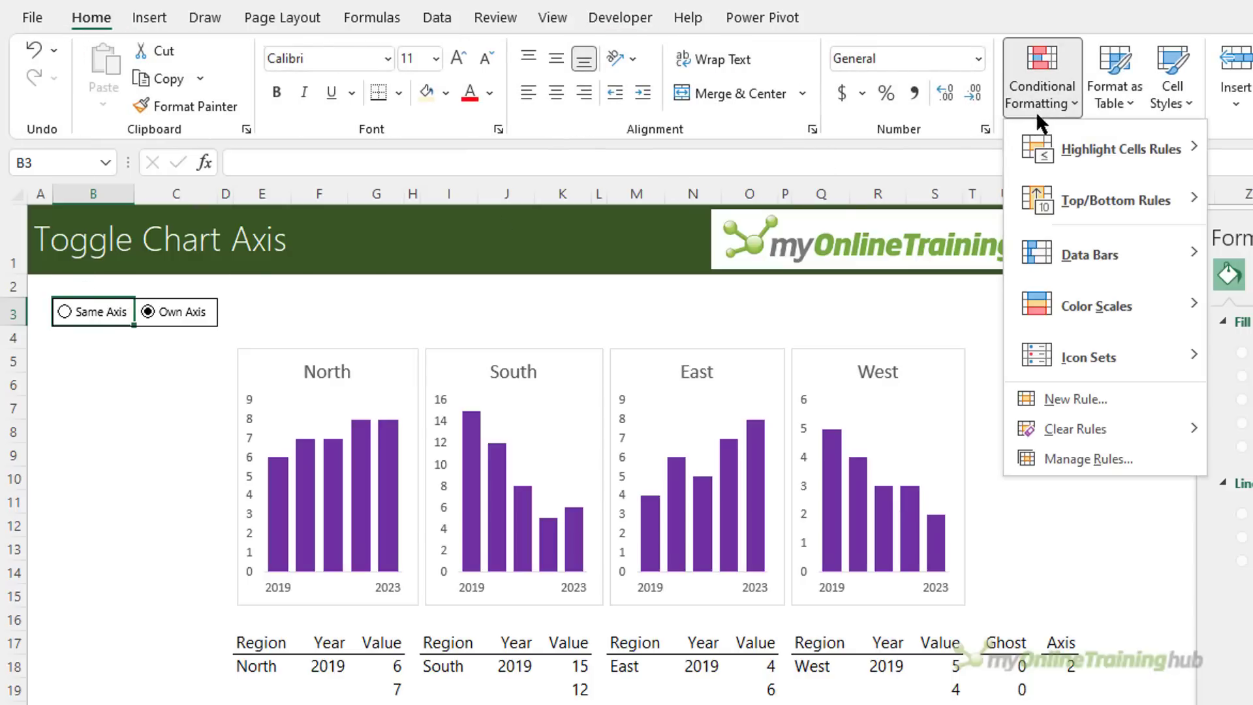
click(1136, 395)
click(445, 491)
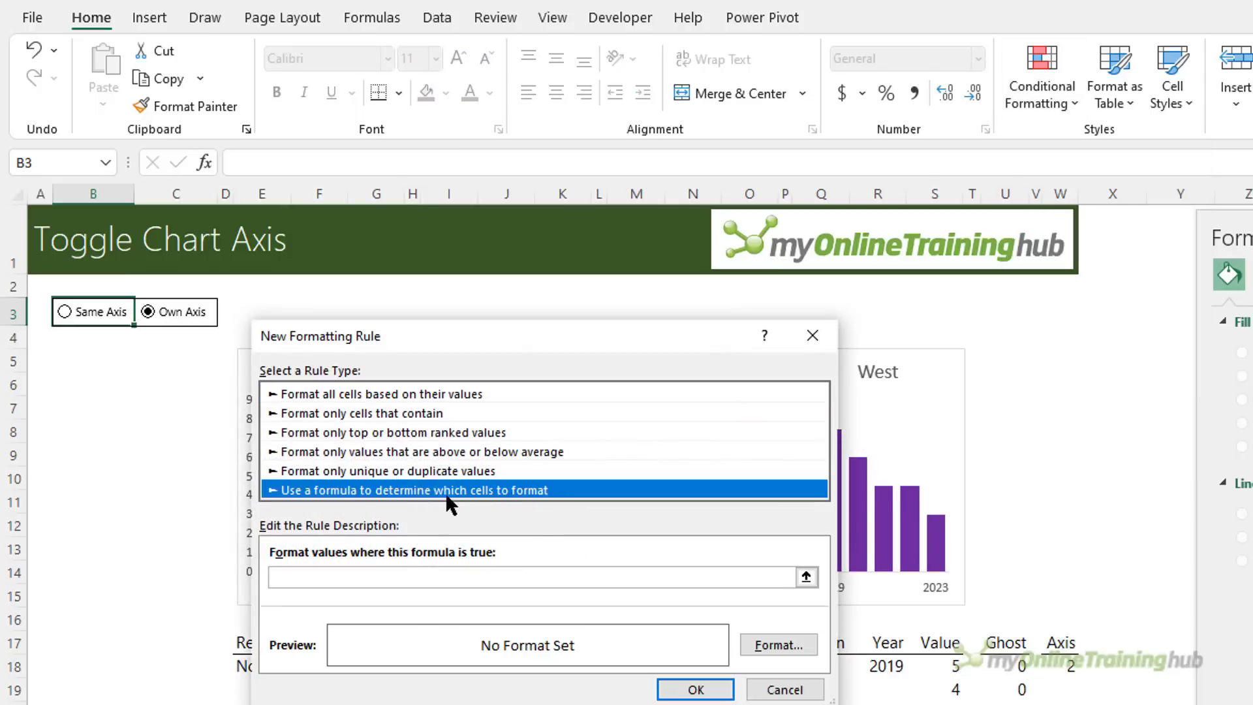
click(445, 576)
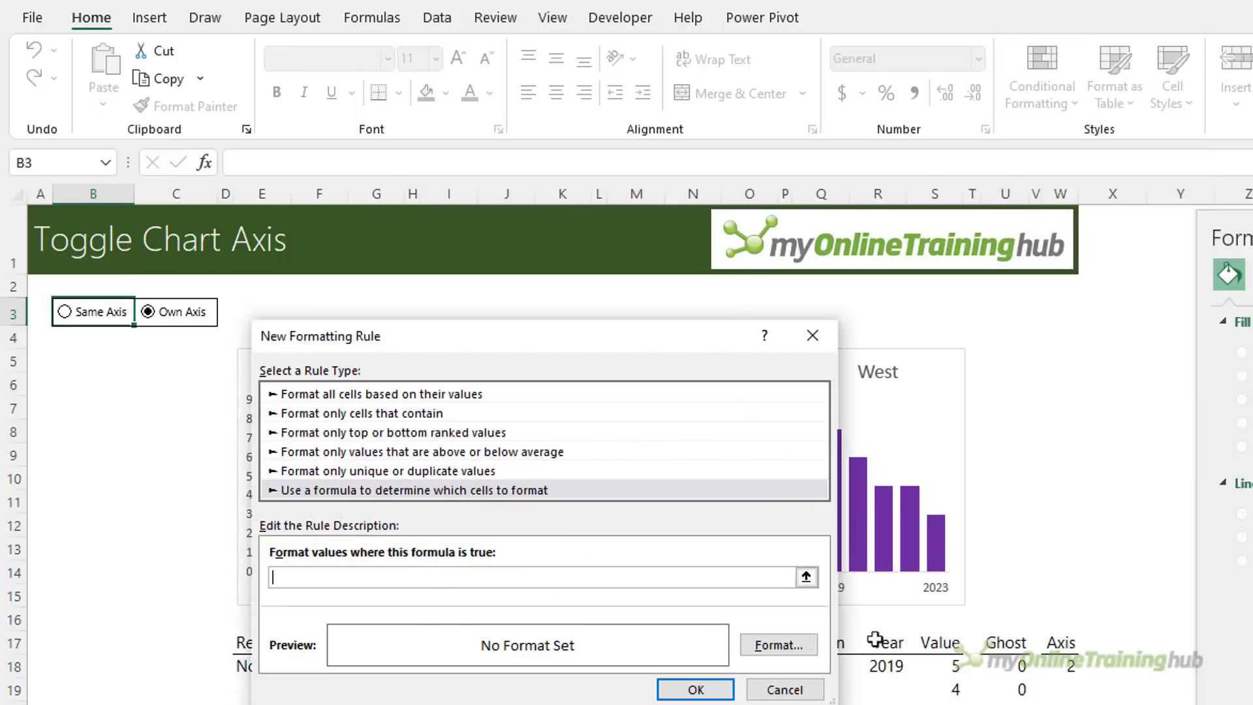
click(1060, 666)
text(=1)
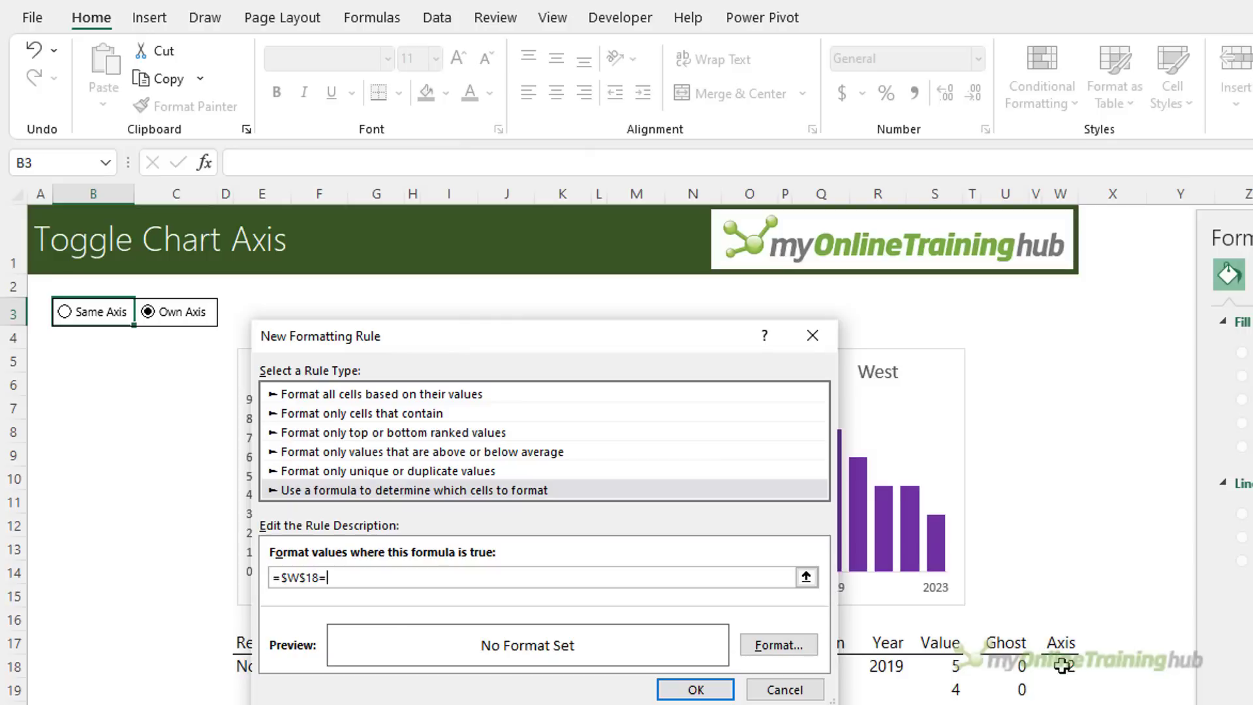
click(779, 645)
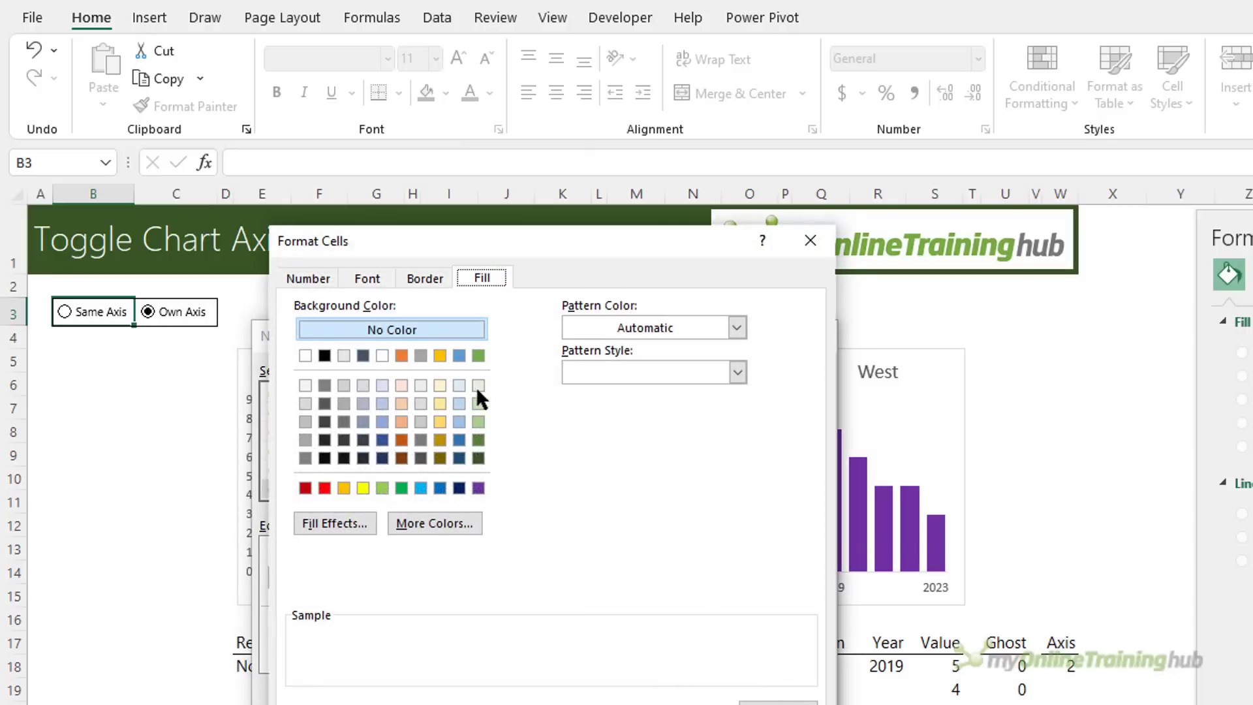
click(440, 355)
key(Return)
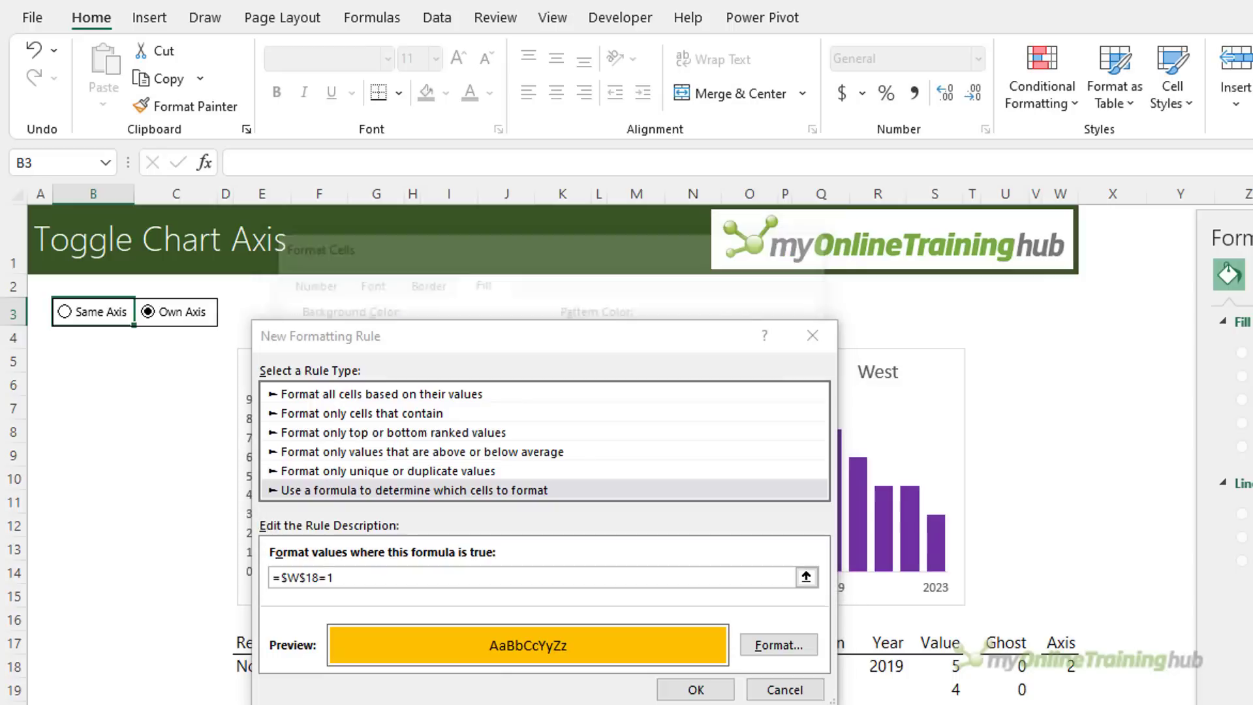
click(678, 688)
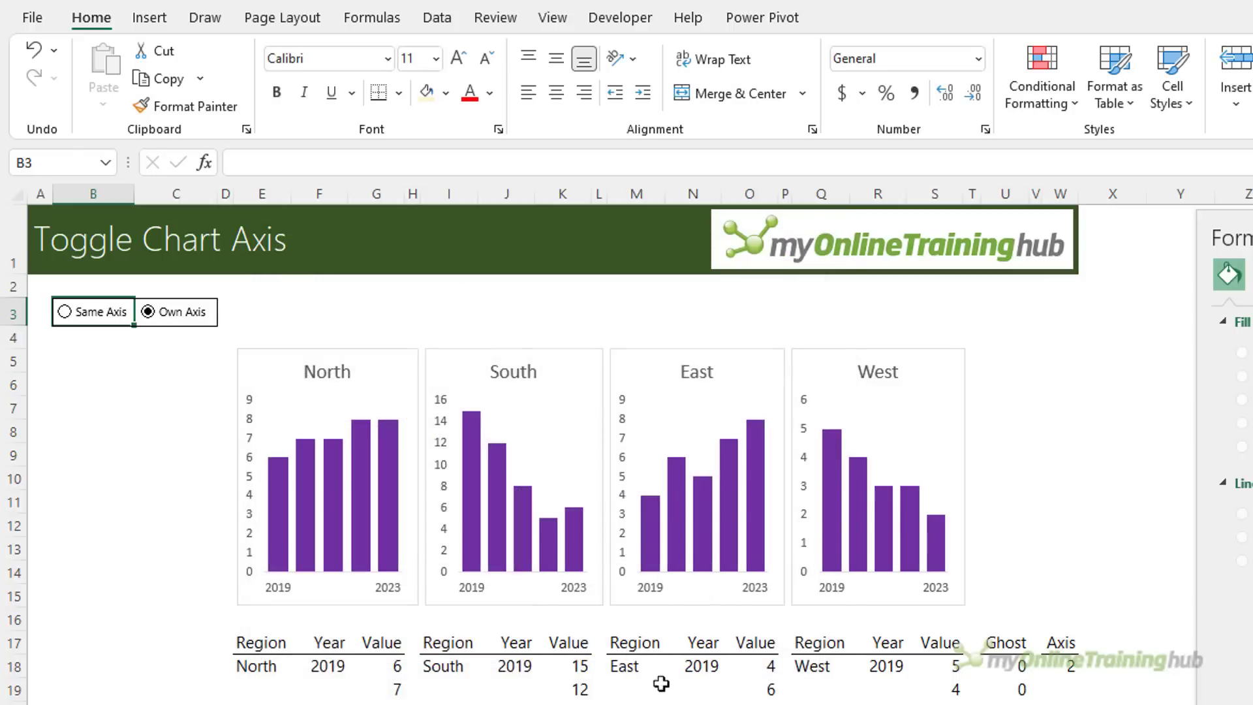
click(76, 310)
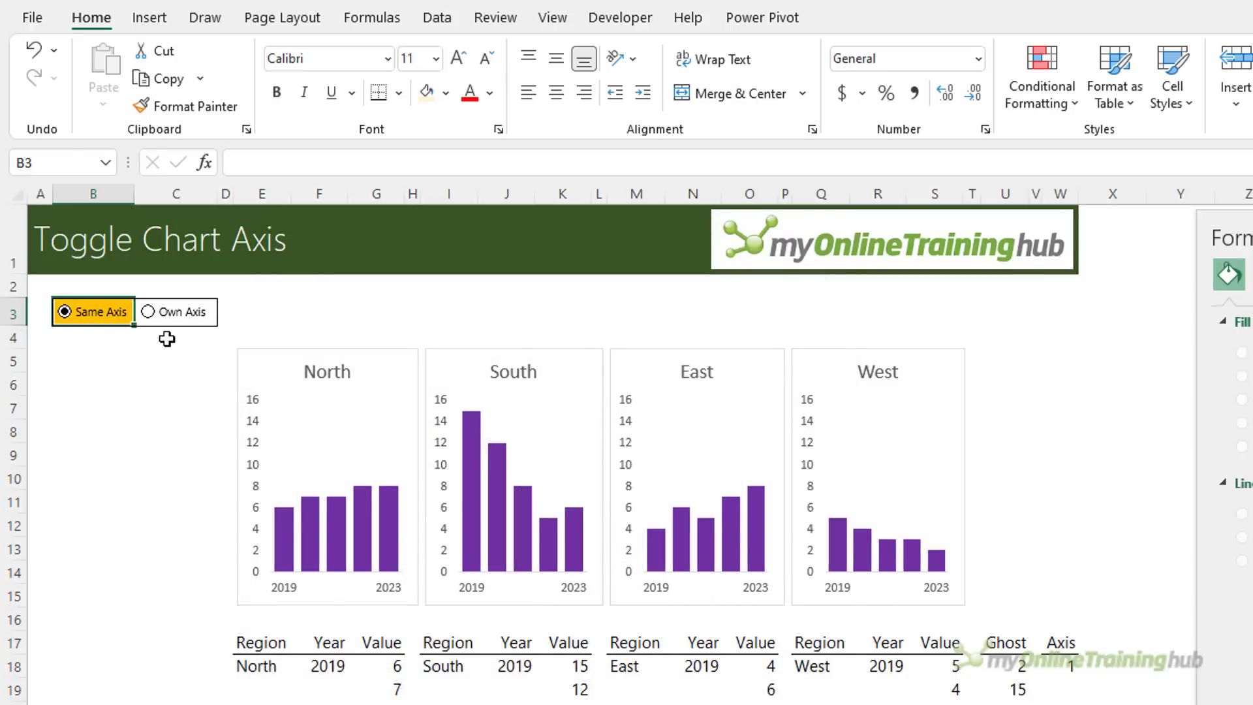
Step: Add a conditional formatting rule to C3 filling it gold when =$W$18=2
key(Right)
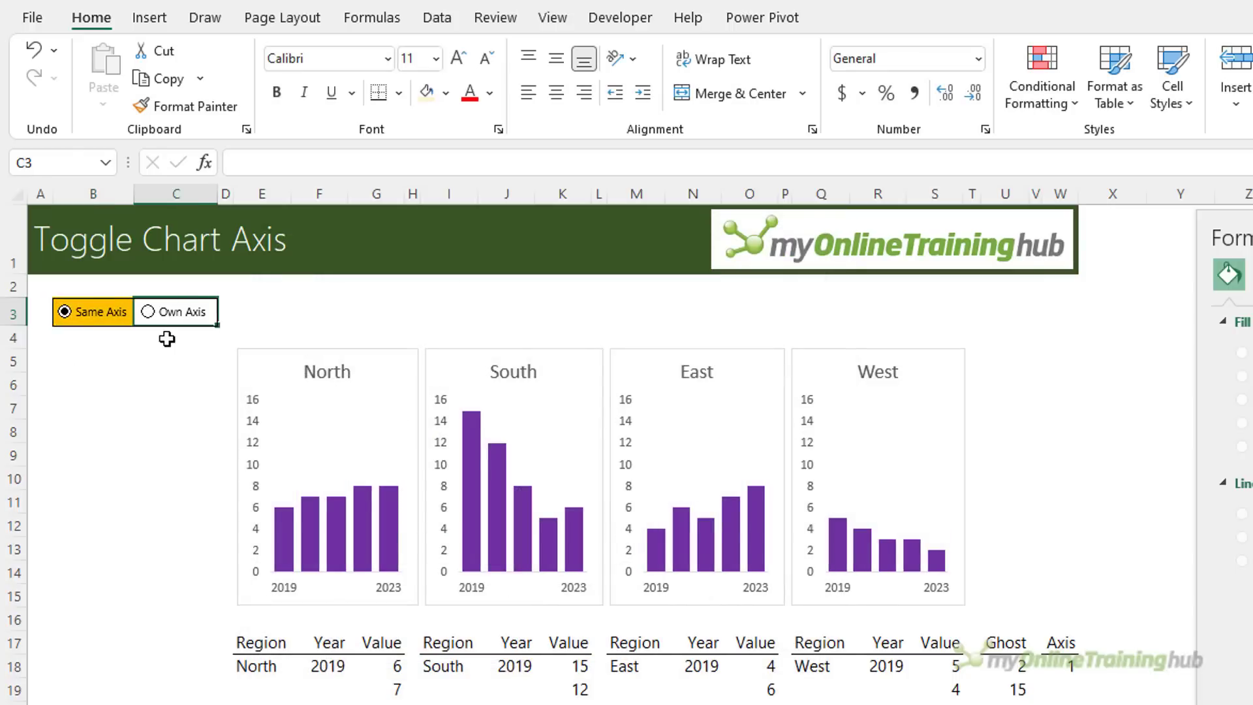
click(1070, 104)
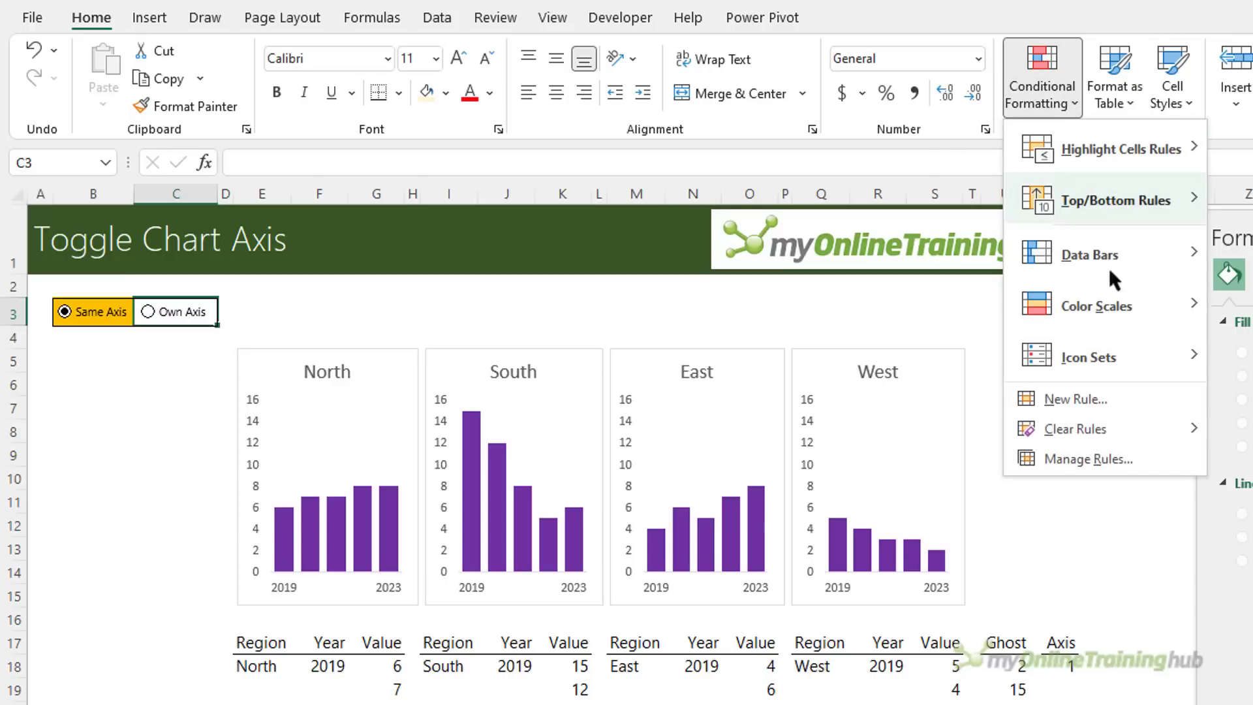
click(1067, 400)
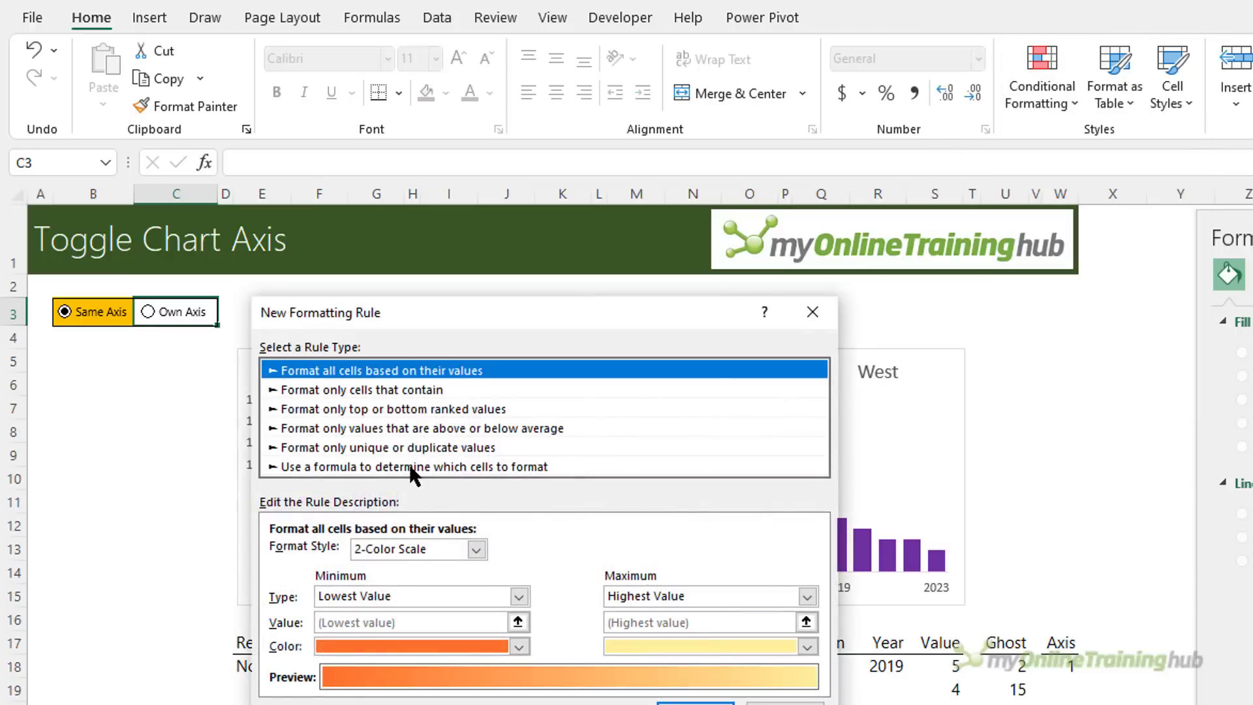
click(411, 466)
click(355, 558)
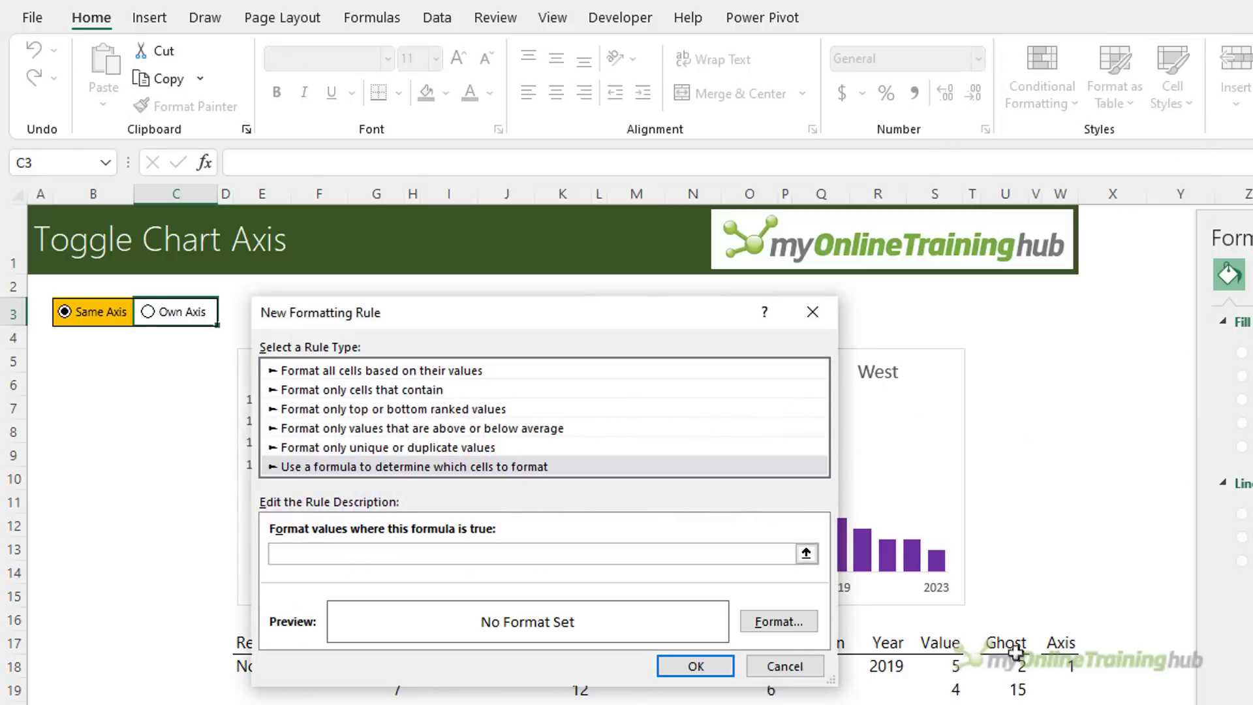
click(1060, 662)
text(=2)
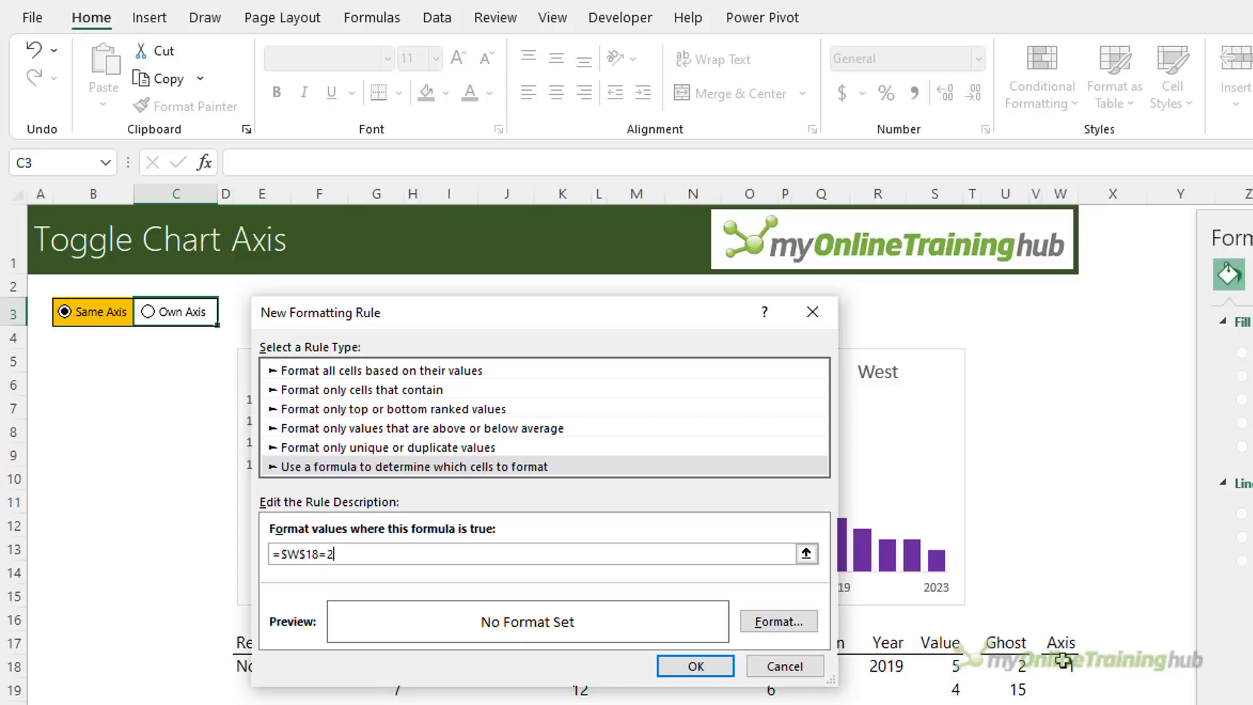
click(777, 621)
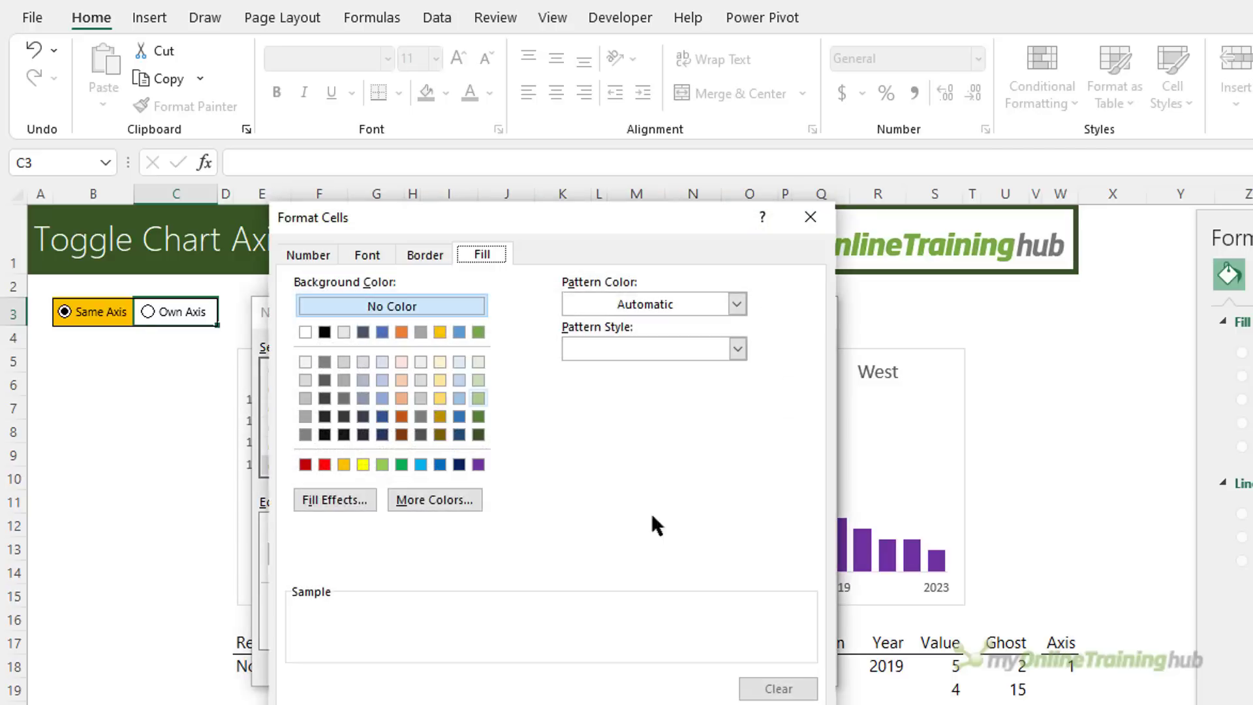
click(440, 332)
key(Return)
click(691, 664)
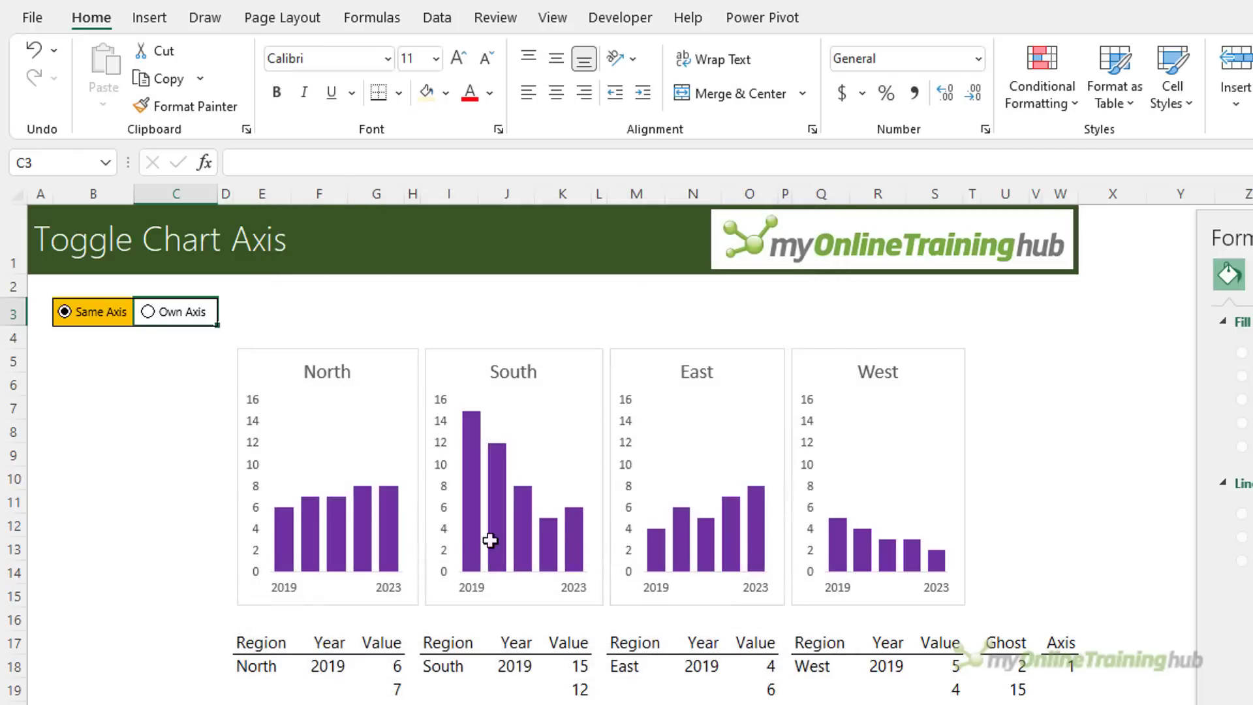
Step: Toggle between Own Axis and Same Axis to test the highlight, ending on Own Axis
click(149, 320)
click(98, 318)
click(151, 320)
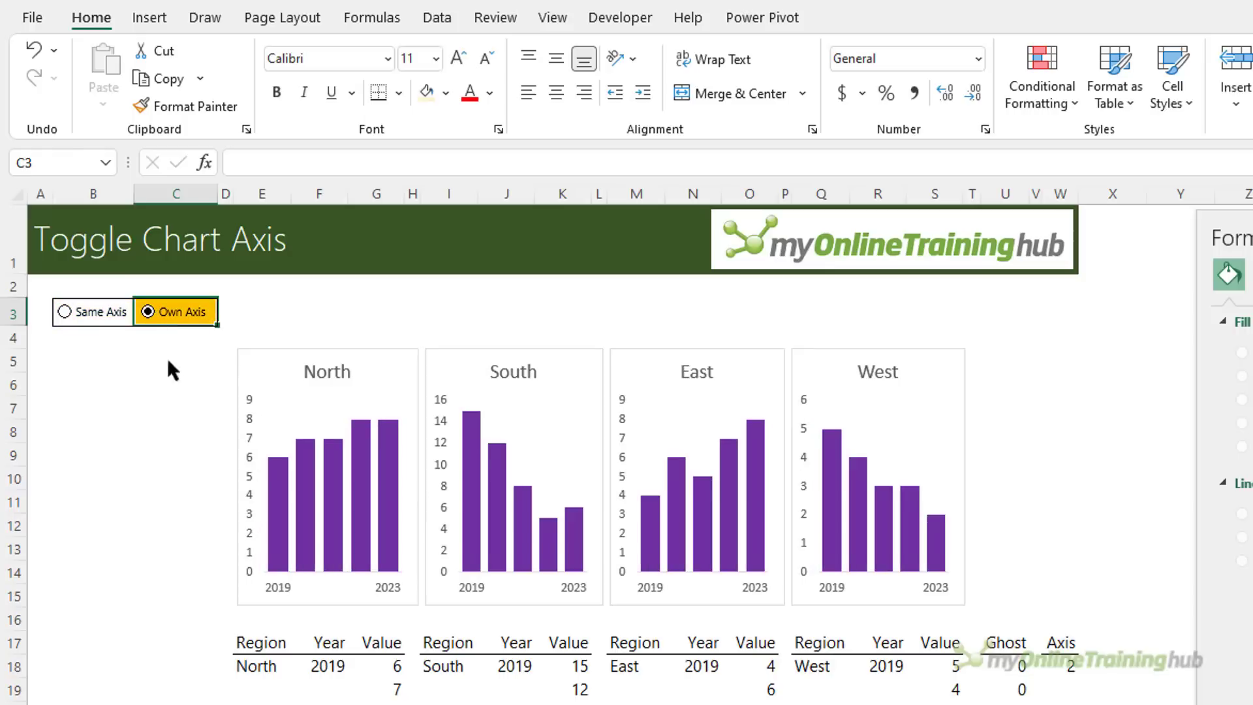
click(176, 382)
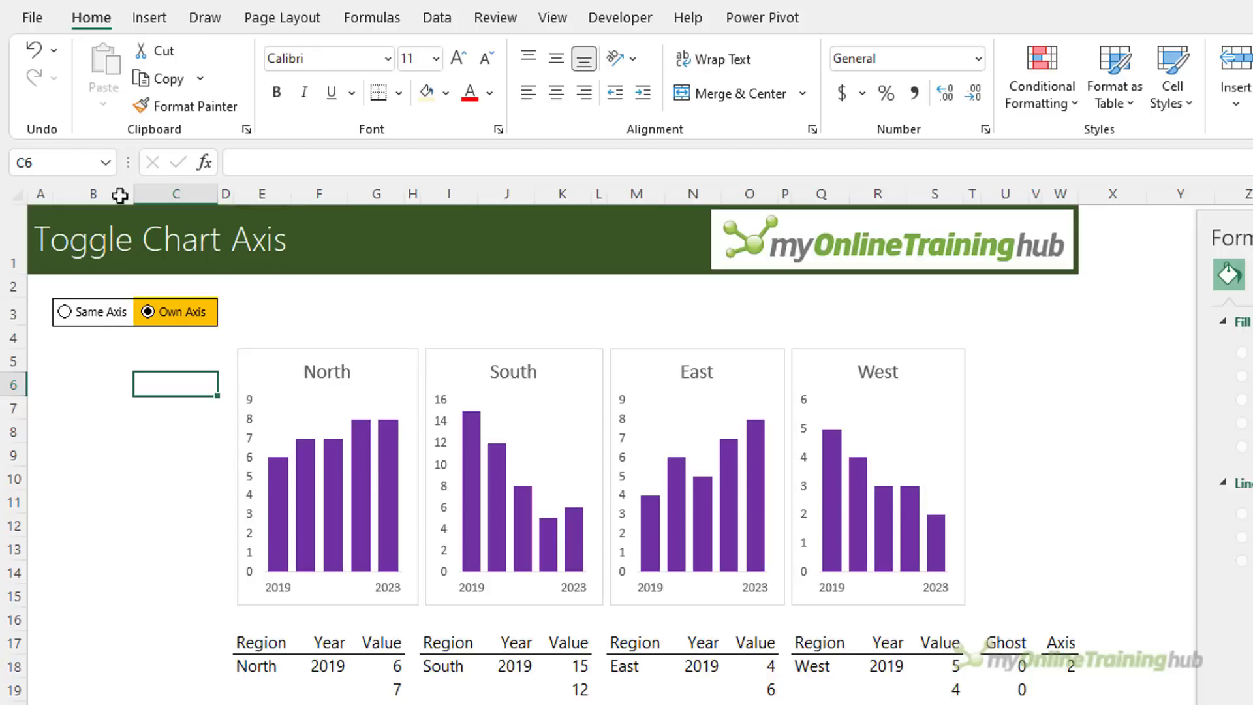
Step: Draw a rounded rectangle over the Own Axis option button
click(147, 19)
click(338, 52)
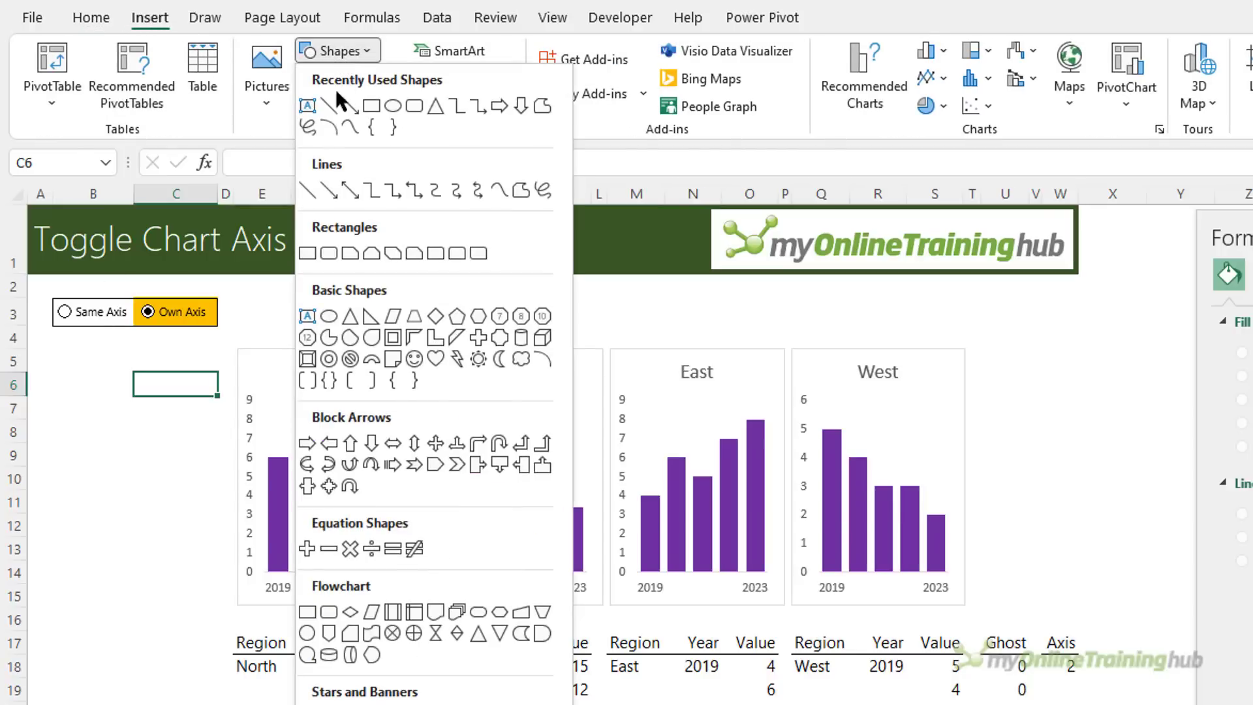
click(329, 253)
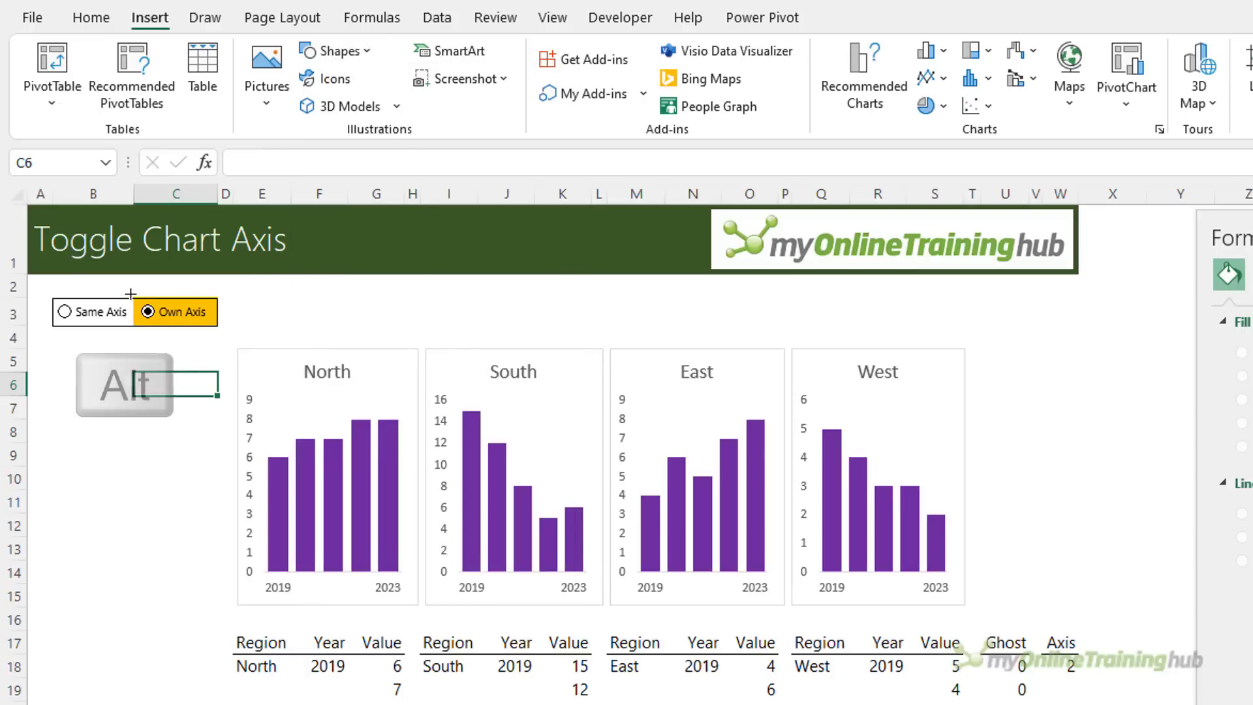
drag(134, 300, 204, 323)
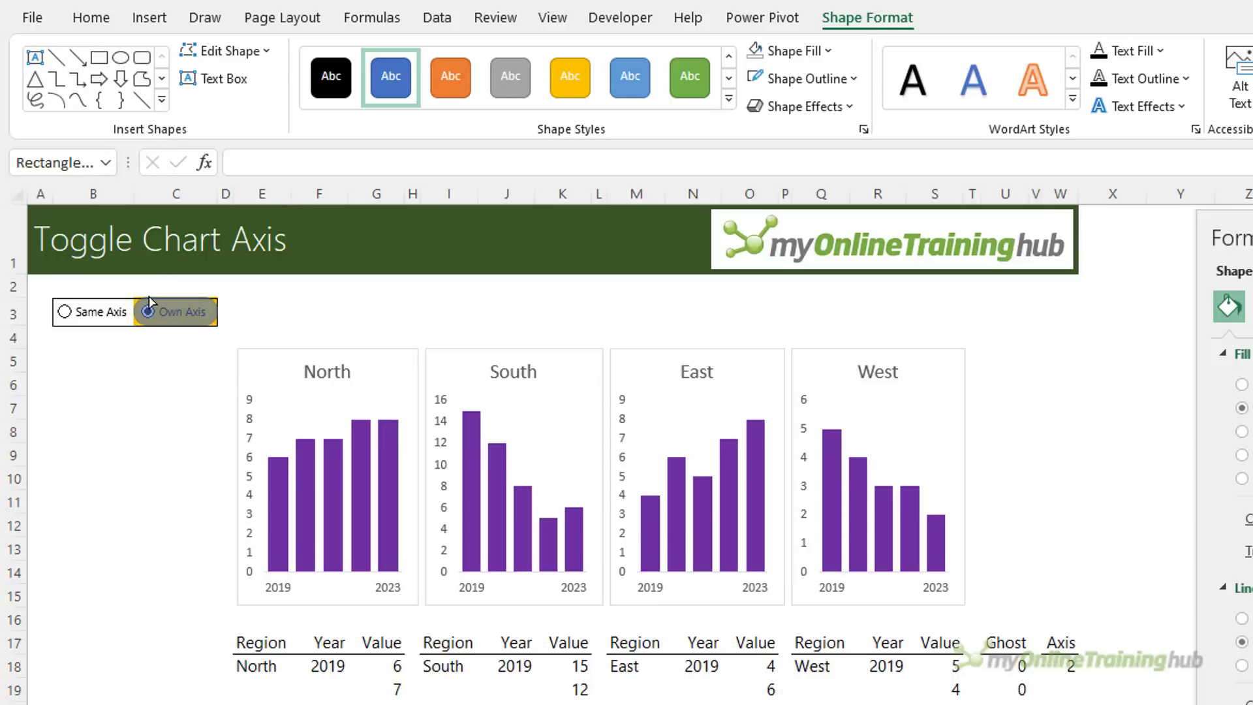
drag(150, 301, 150, 302)
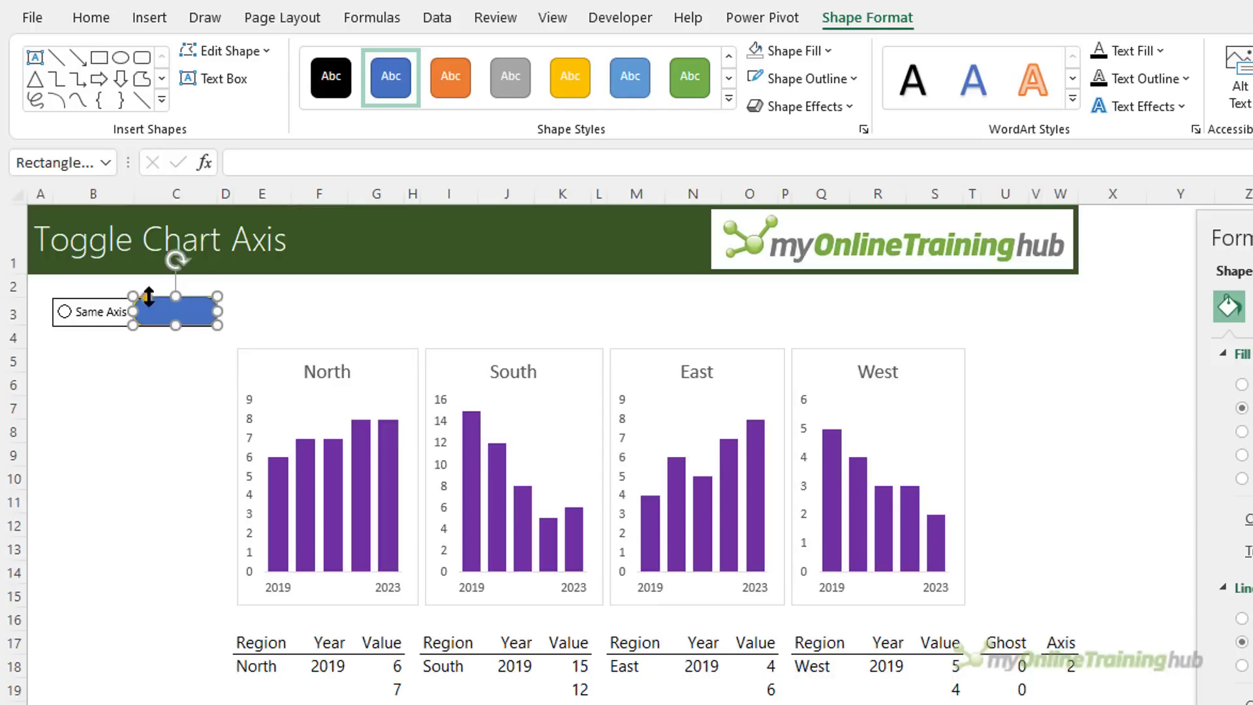
Step: Give the rounded rectangle no fill and a white 6 pt outline
click(821, 51)
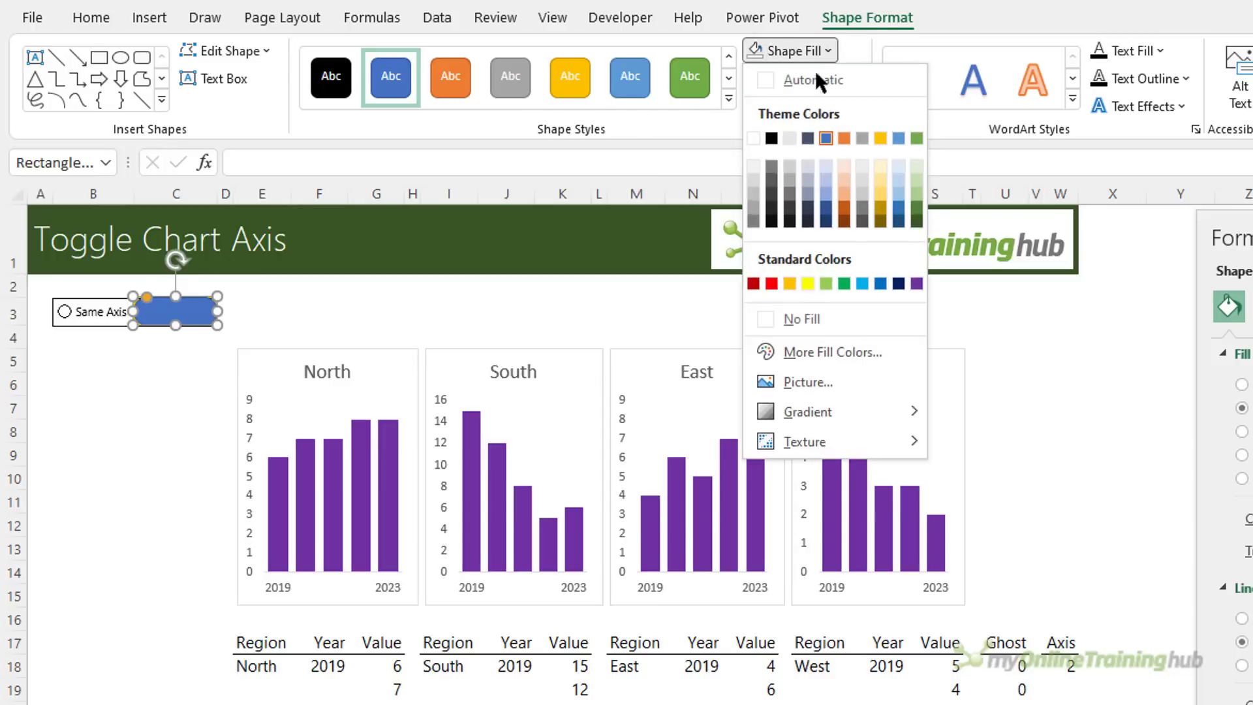
click(791, 320)
click(852, 79)
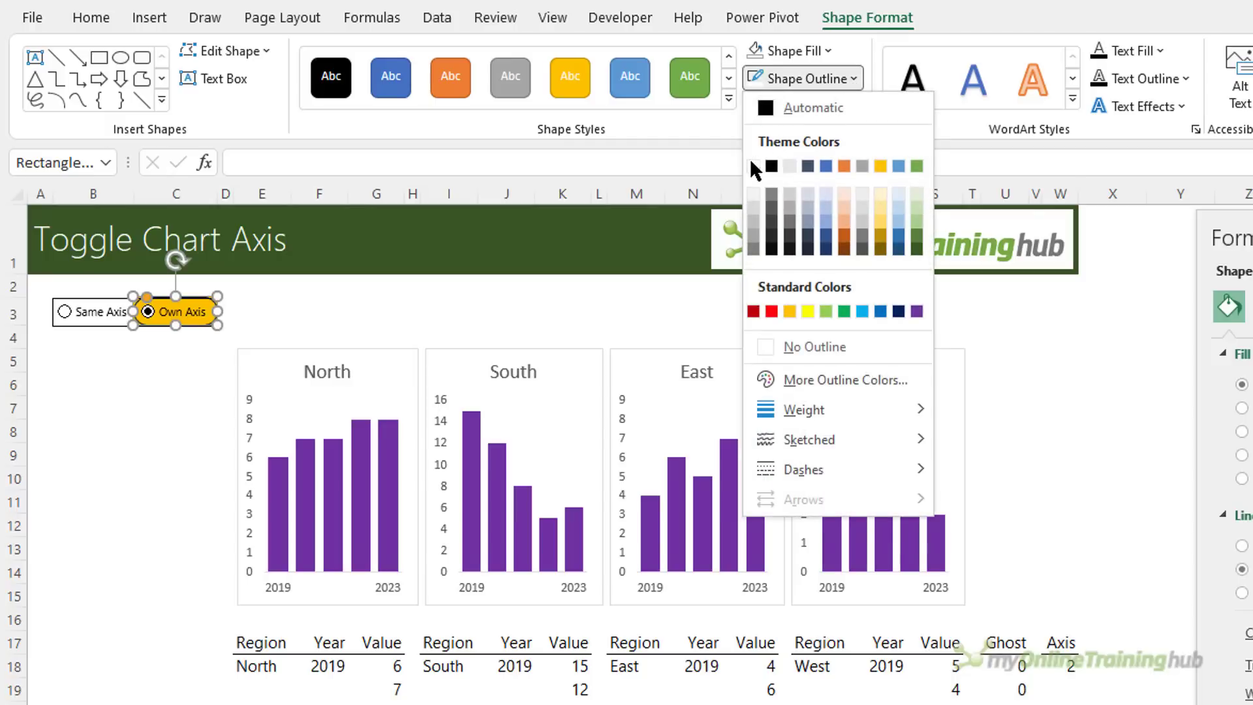
click(752, 168)
click(792, 79)
mouse_move(808, 411)
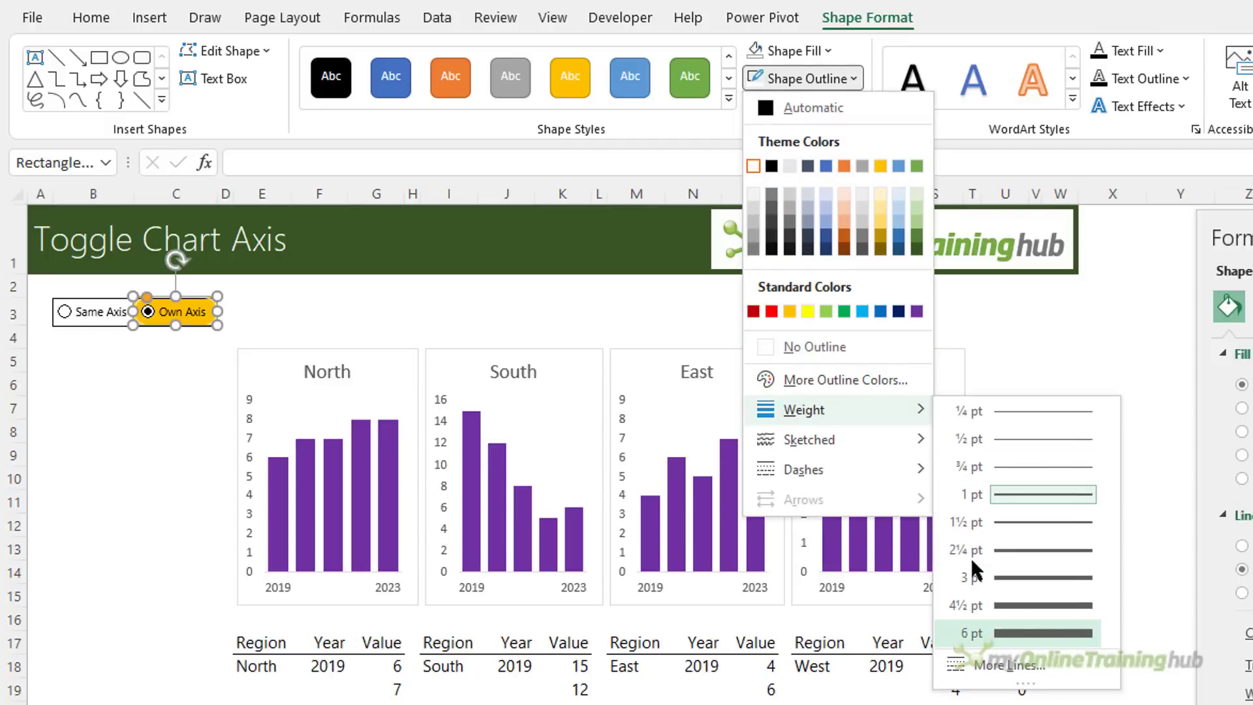
click(1044, 633)
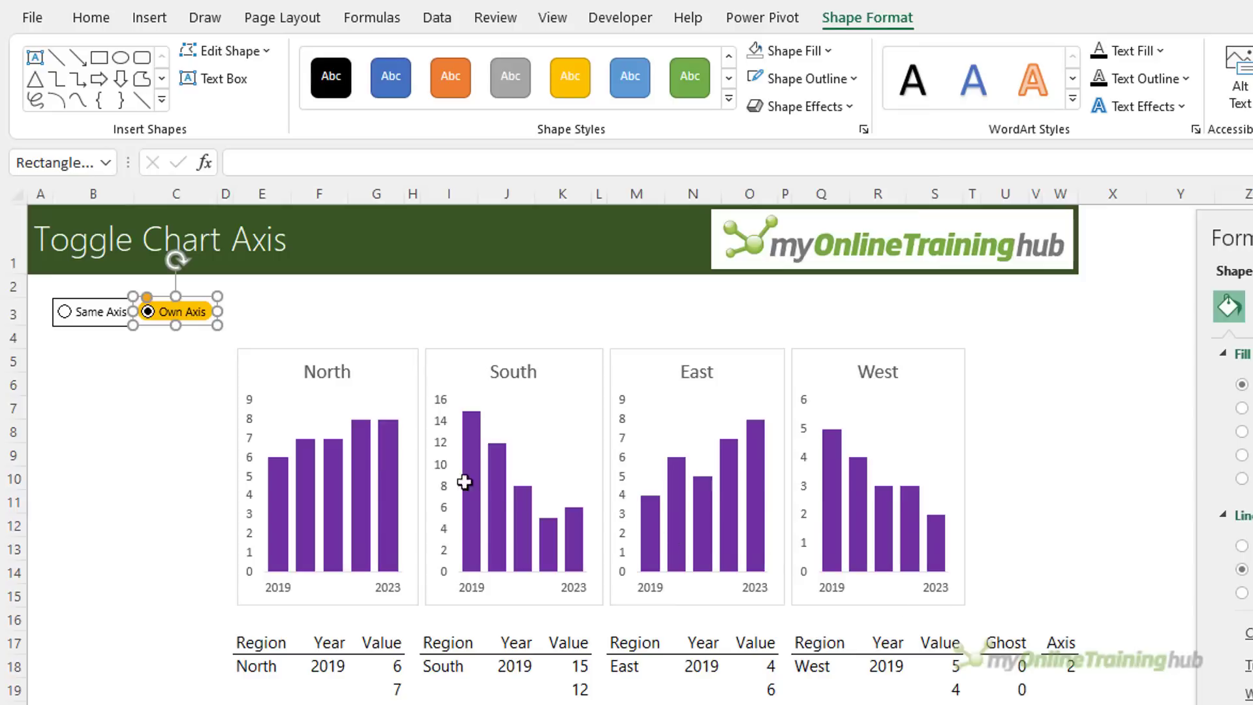
Step: Resize and nudge the rounded mask up to fit neatly around Own Axis
click(187, 410)
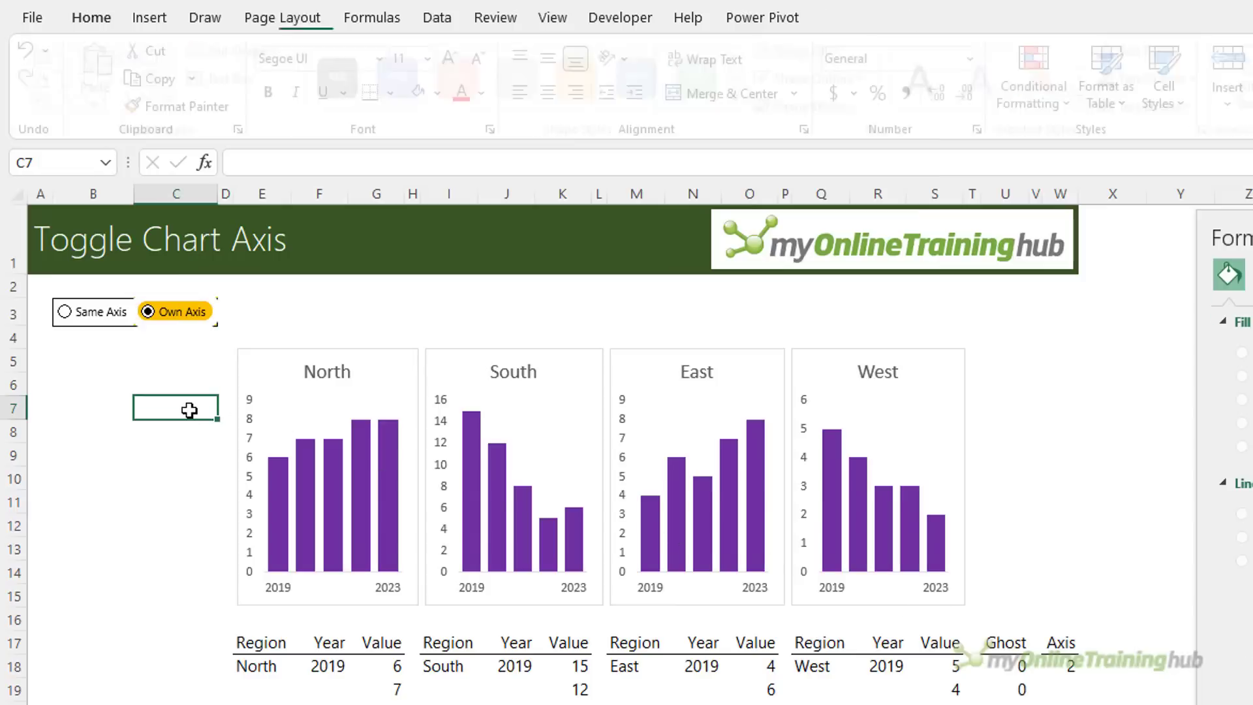
click(173, 324)
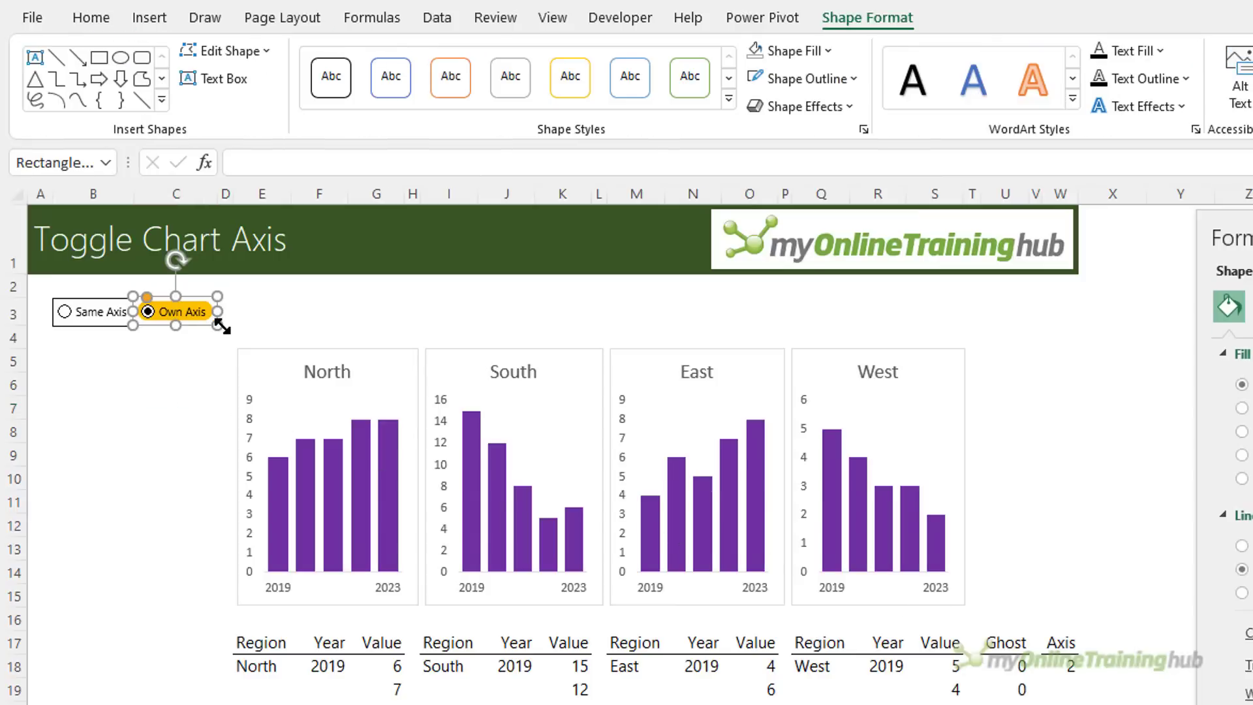
drag(222, 326, 224, 333)
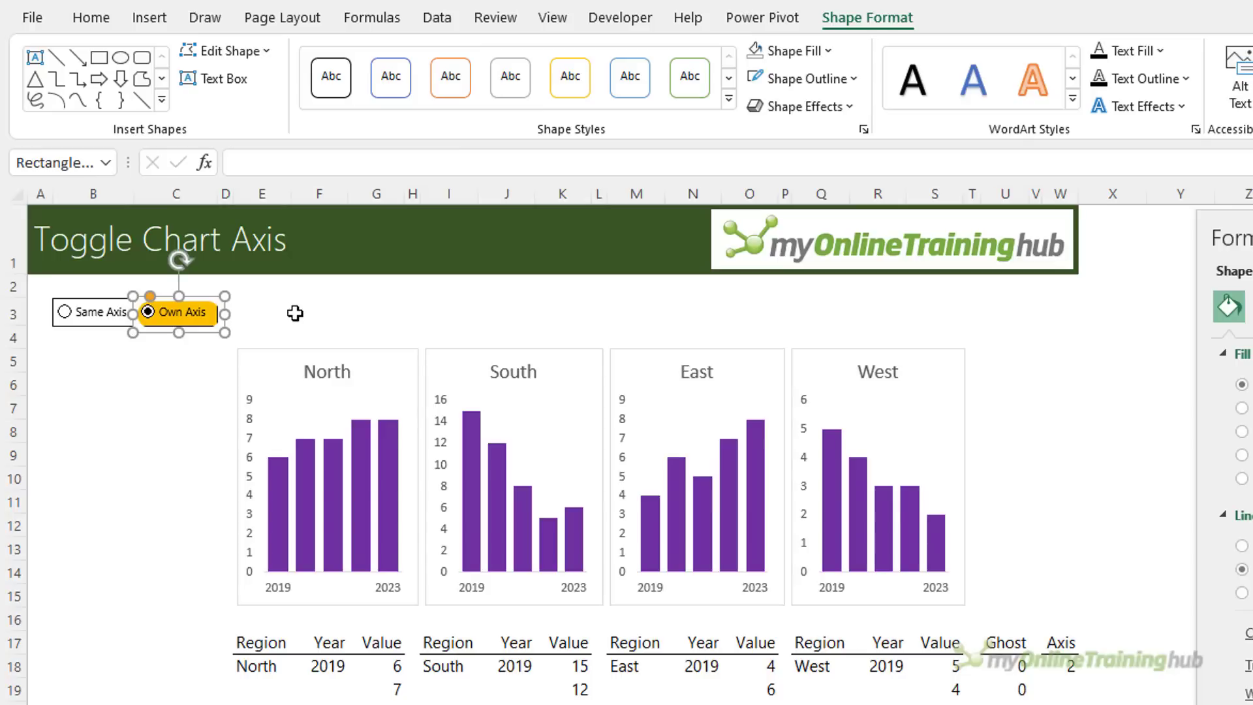
key(Up)
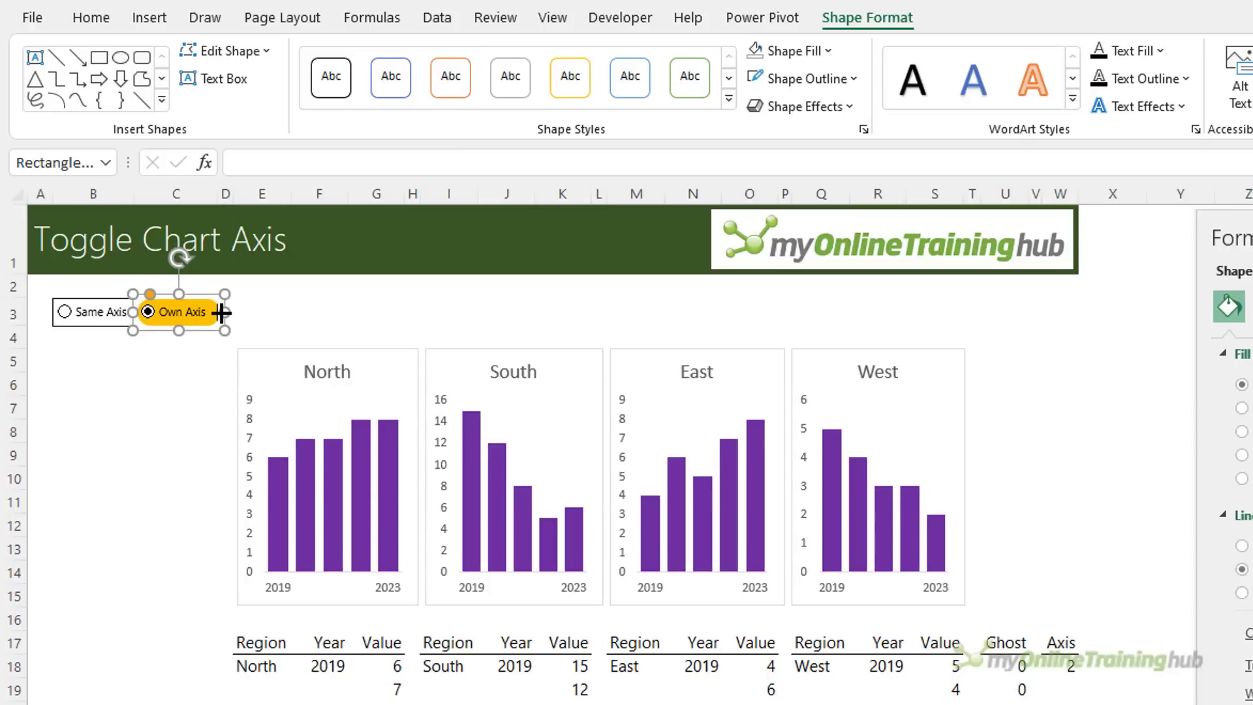
click(199, 407)
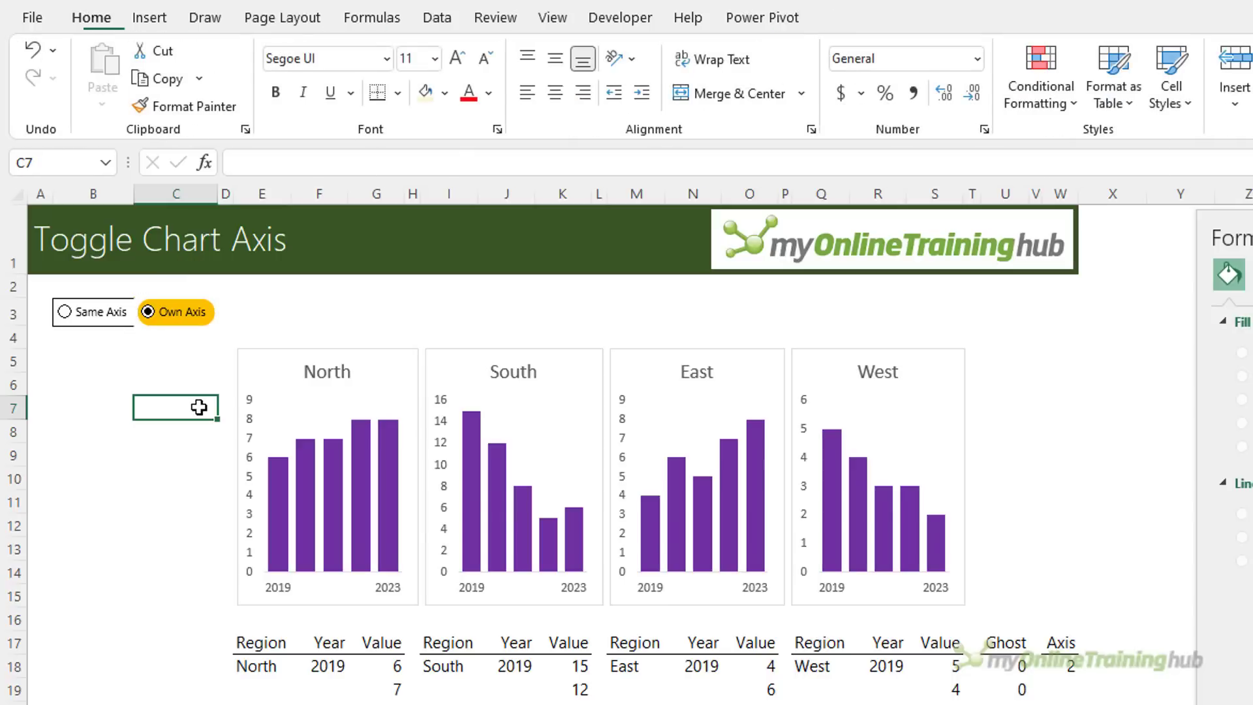
click(159, 328)
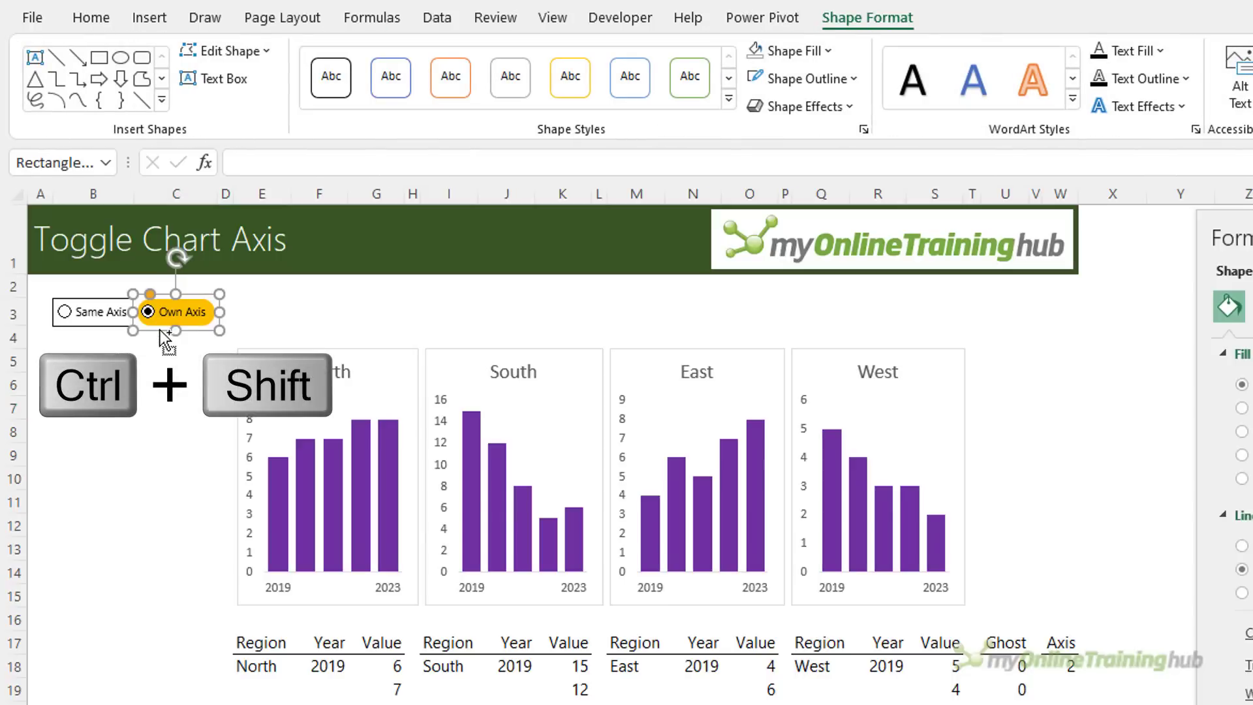
Step: Copy the rounded mask onto the Same Axis option and nudge it slightly left
drag(159, 330, 81, 330)
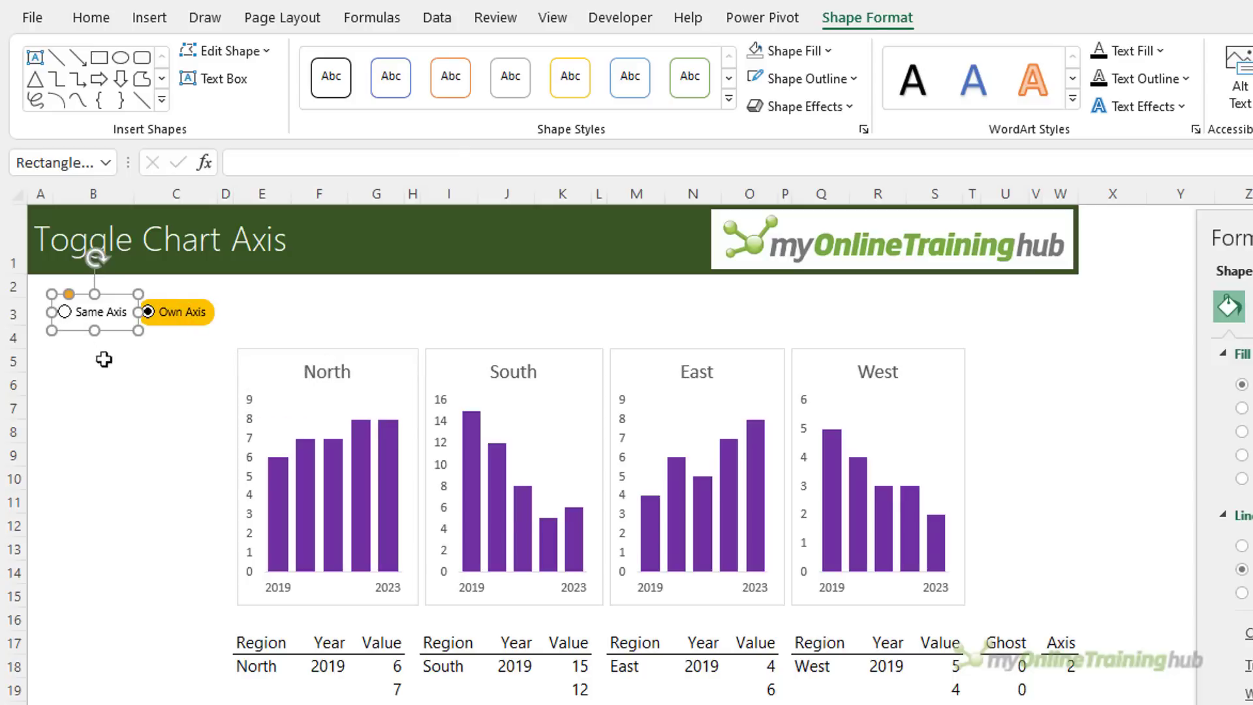
click(100, 353)
click(84, 315)
ctrl+click(85, 312)
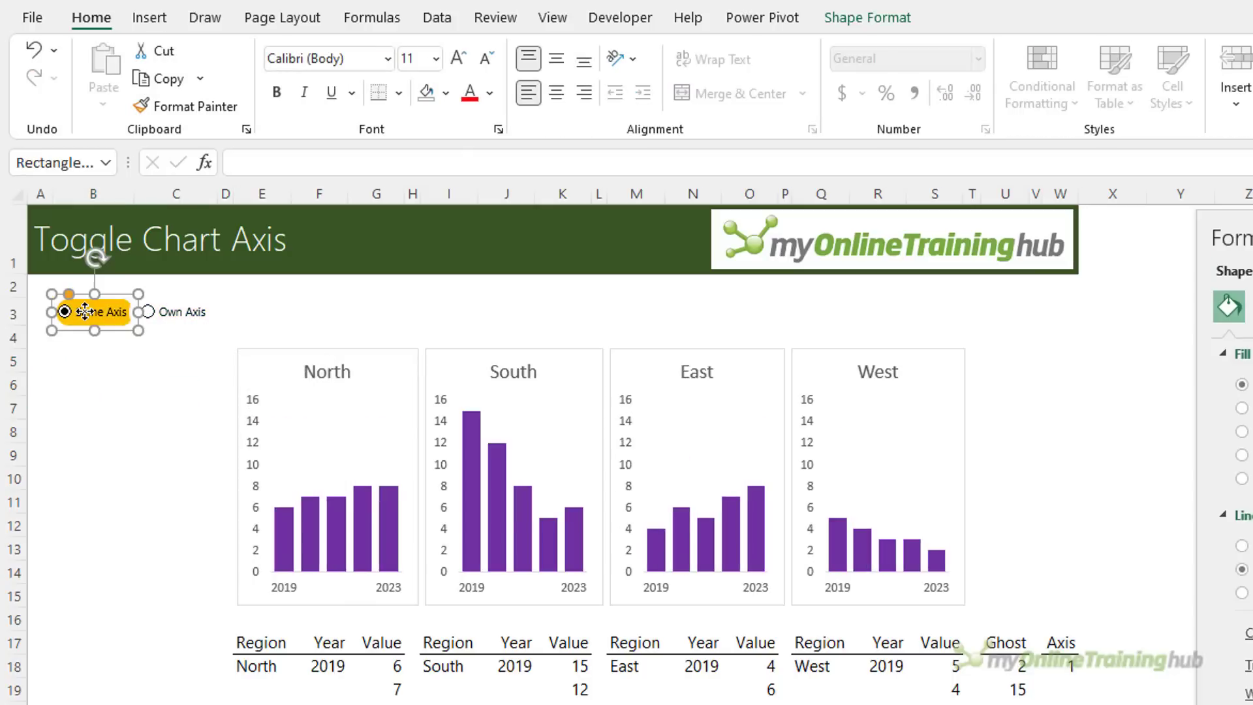
drag(85, 311, 83, 312)
click(93, 362)
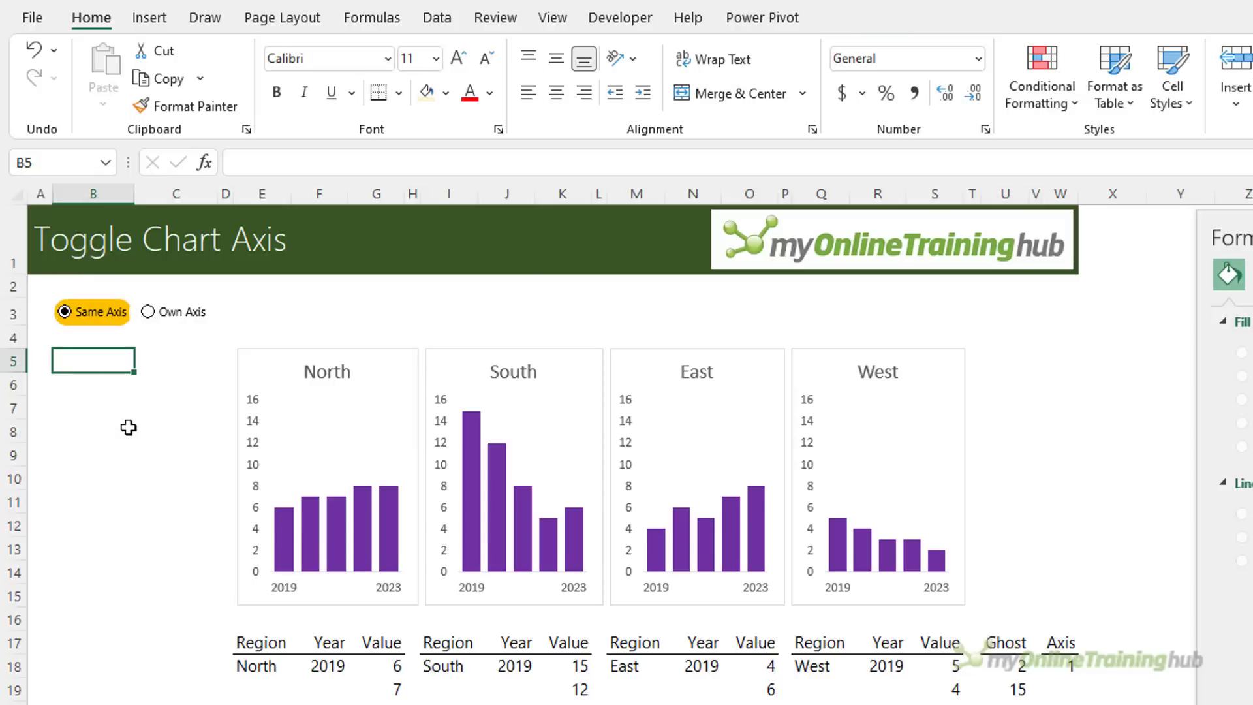
click(98, 435)
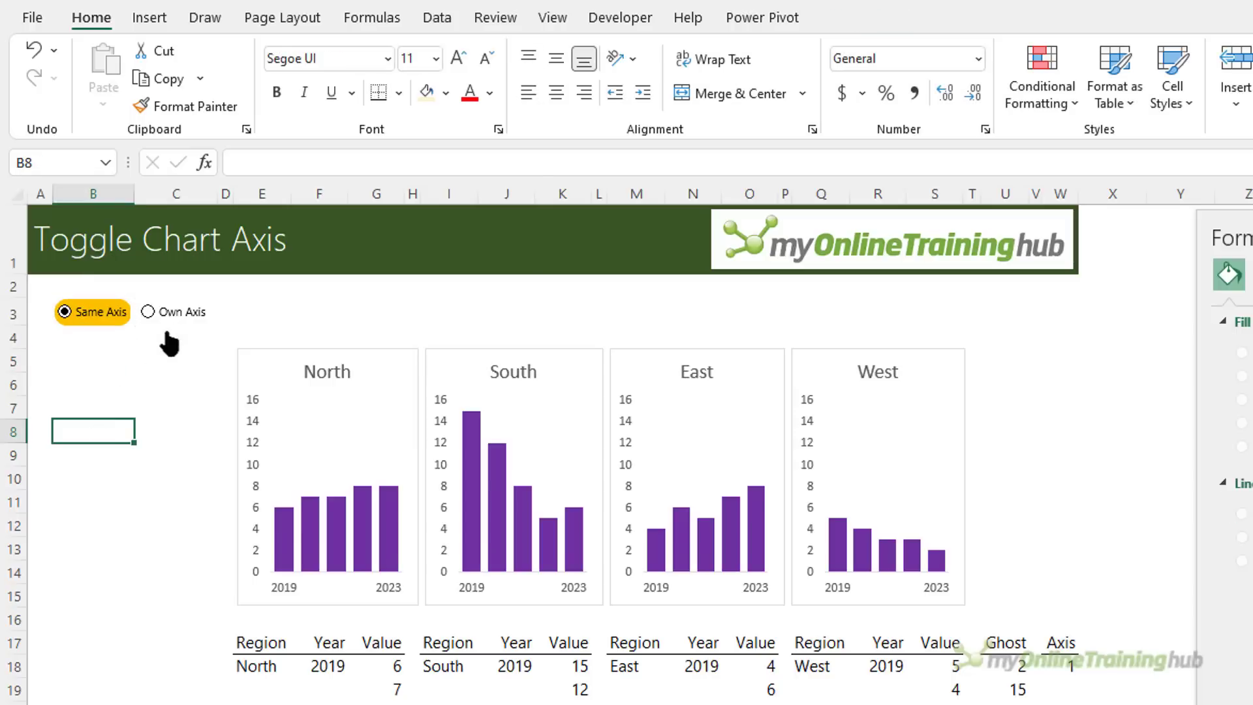
Step: Test the axis toggle, then nudge the Own Axis option button slightly right
click(173, 313)
click(102, 313)
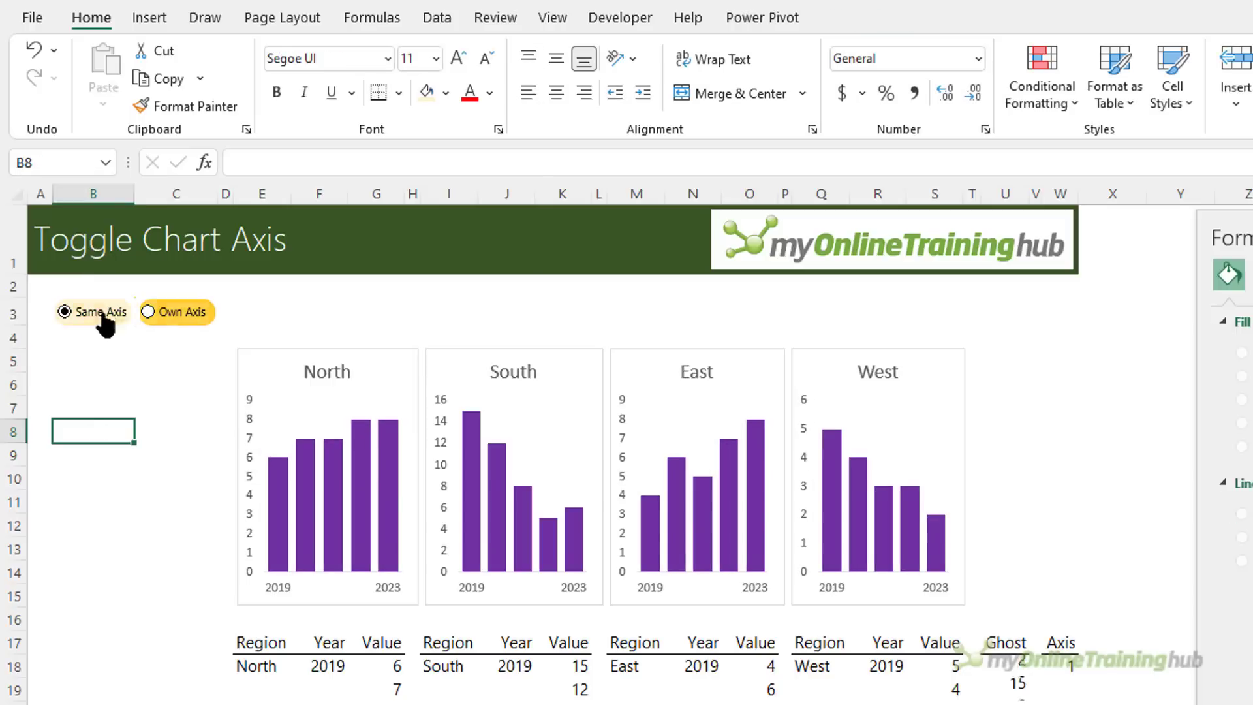
click(162, 314)
ctrl+click(163, 320)
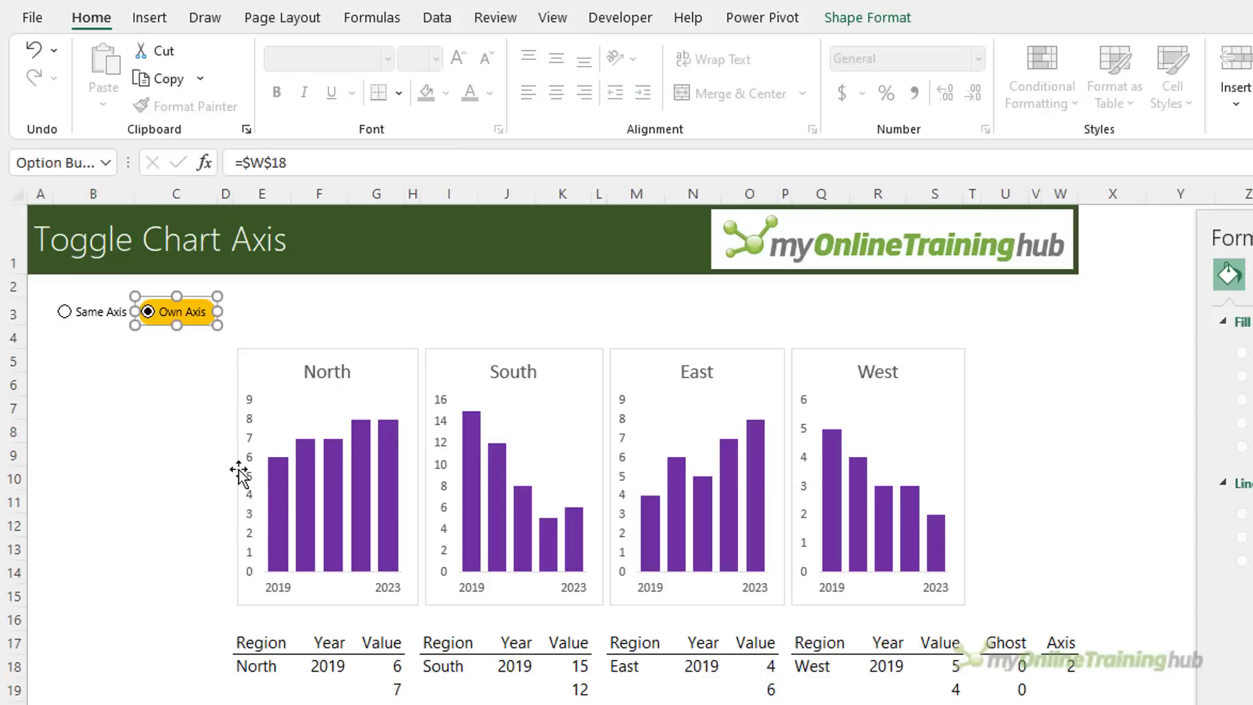
key(Right)
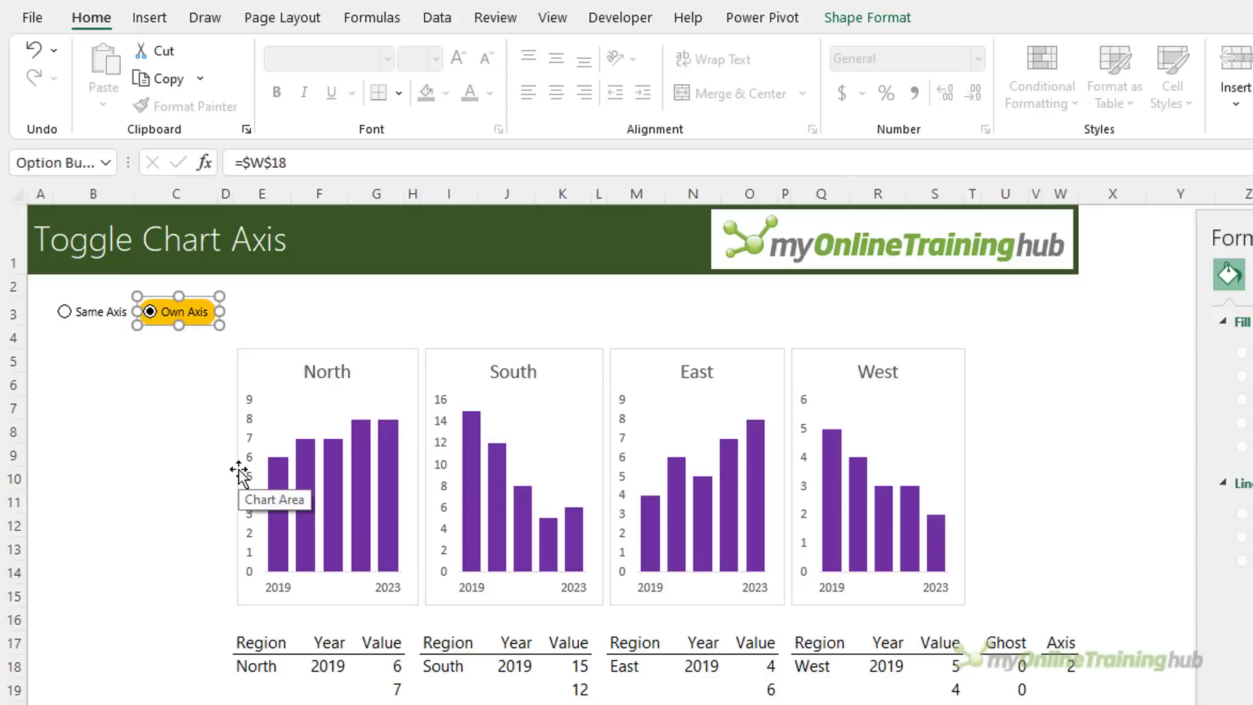
Step: Toggle Same Axis, Own Axis, then Same Axis again to confirm the rounded highlights
click(150, 383)
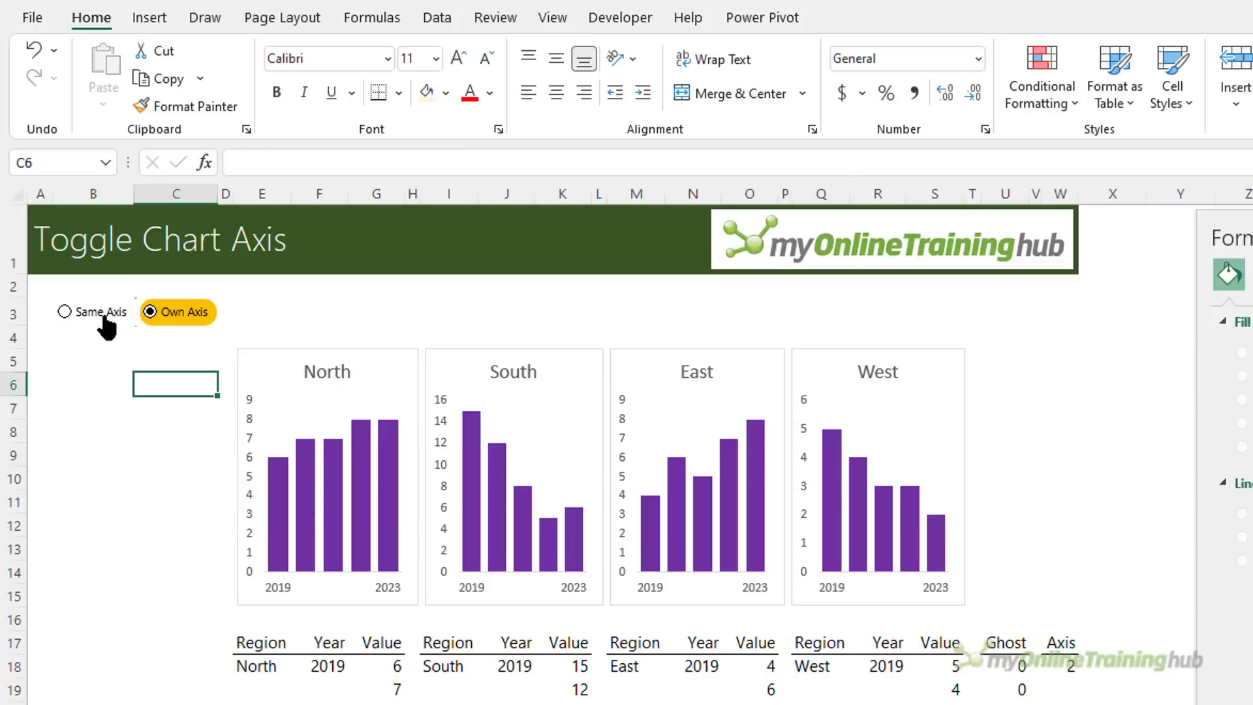
click(104, 317)
click(153, 319)
click(98, 312)
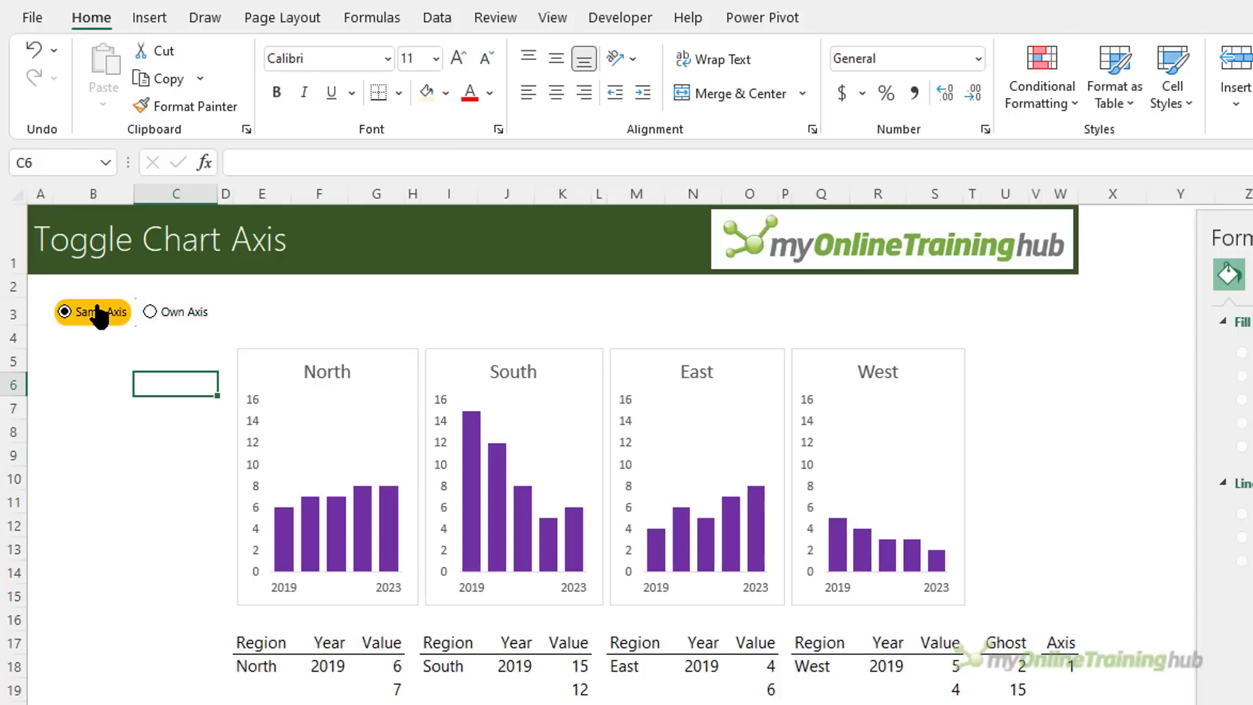